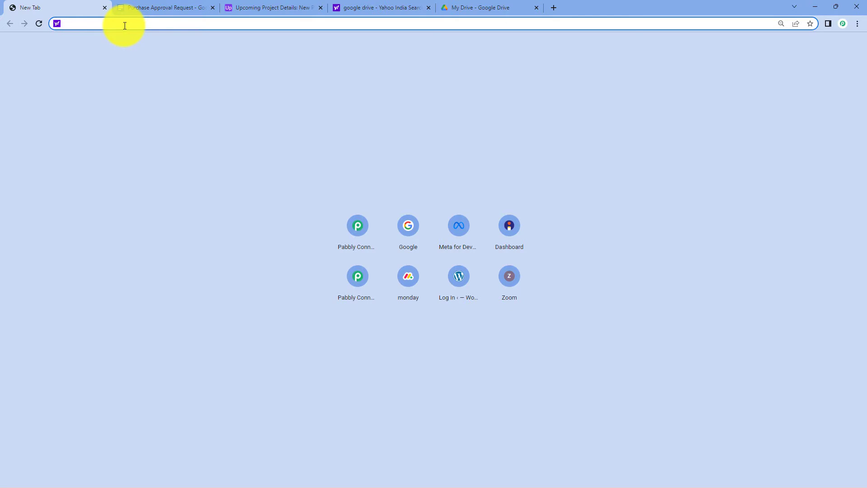
Load pabbly.com/connect, sign in, and launch Pabbly Connect from the All Apps page.
{"action": "type", "text": "pabbly"}
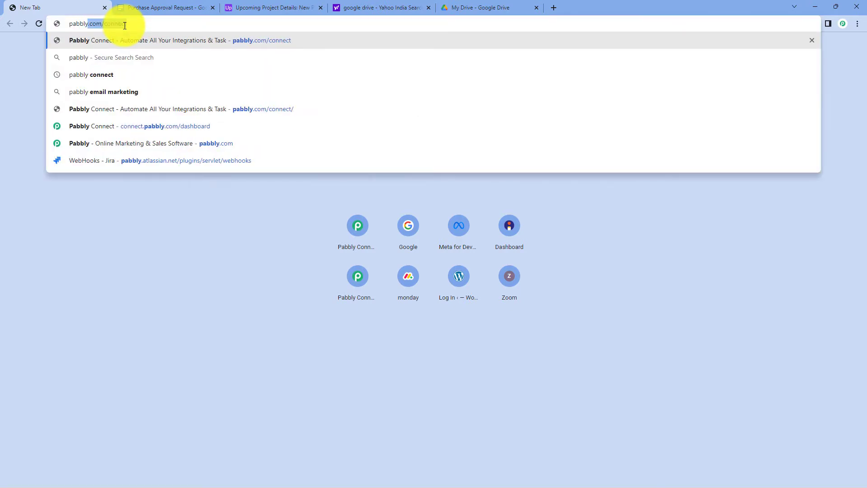
{"action": "type", "text": ".com/co"}
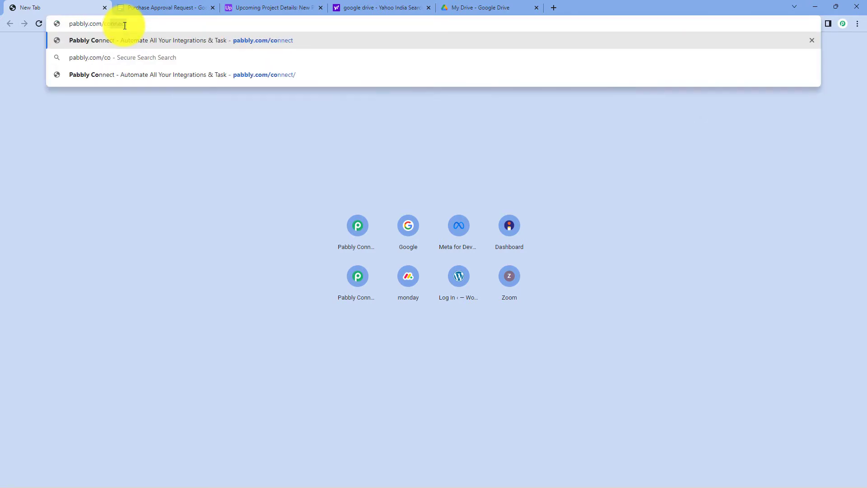
{"action": "type", "text": "nnect"}
{"action": "key", "text": "Return"}
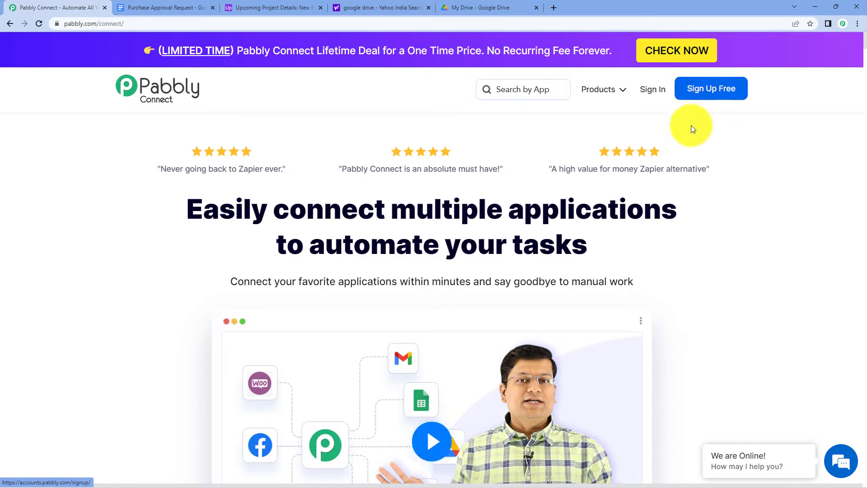
{"action": "left_click", "coordinate": [657, 95]}
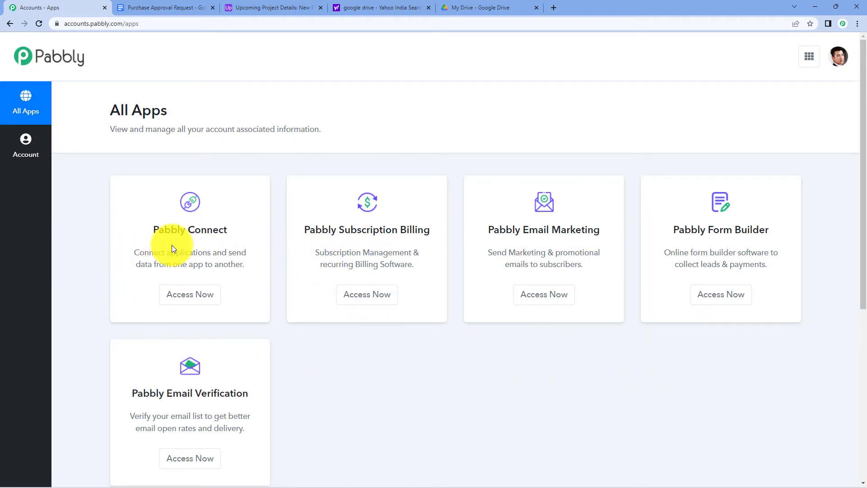
{"action": "left_click", "coordinate": [206, 292]}
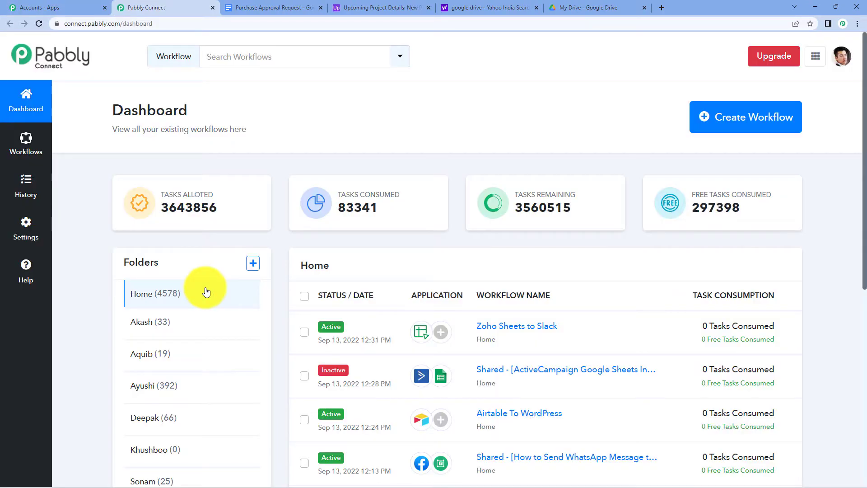
{"action": "left_click_drag", "start_coordinate": [104, 109], "coordinate": [173, 111]}
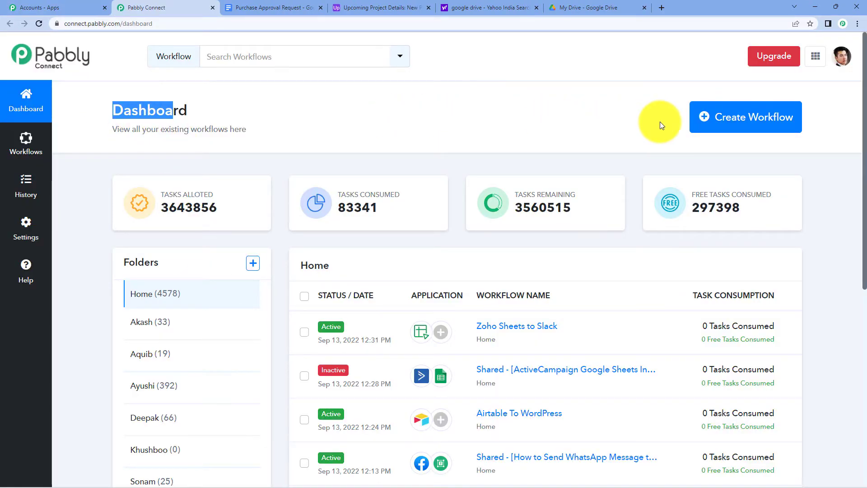
Create a new workflow named 'Airtable to Google Docs to Gmail'.
{"action": "left_click", "coordinate": [706, 119]}
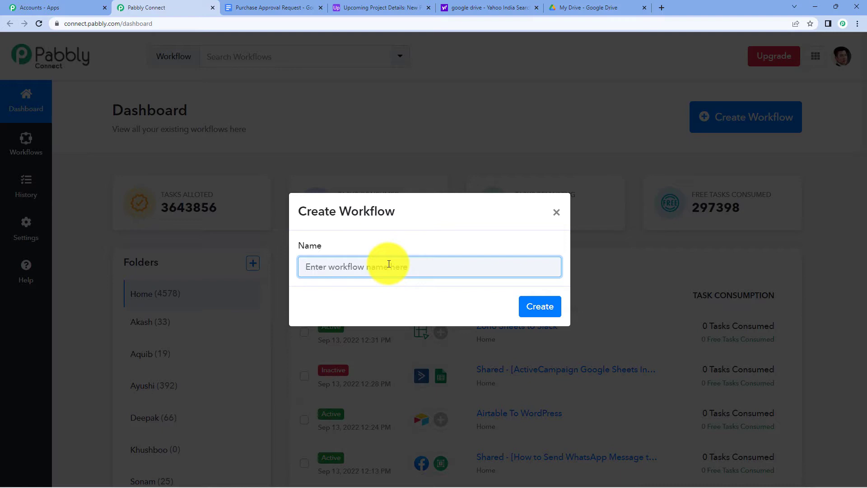
{"action": "type", "text": "Airtable to Google Docs to Gmail"}
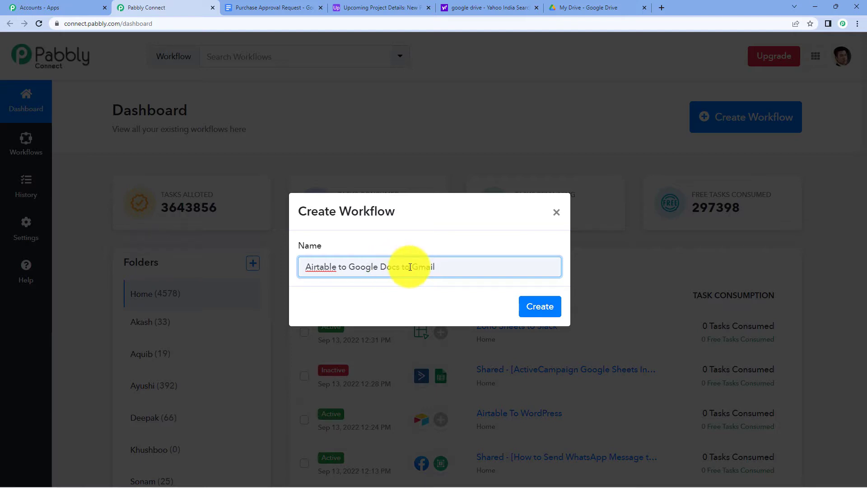
{"action": "left_click", "coordinate": [548, 306]}
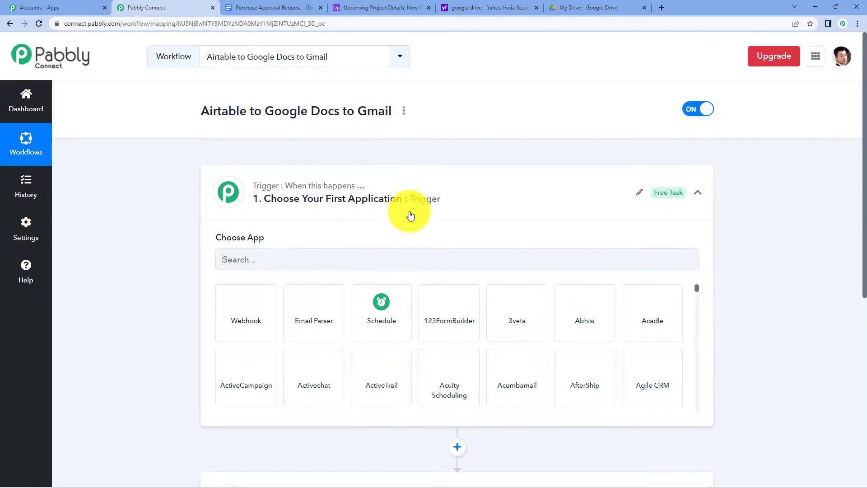
{"action": "left_click", "coordinate": [405, 187]}
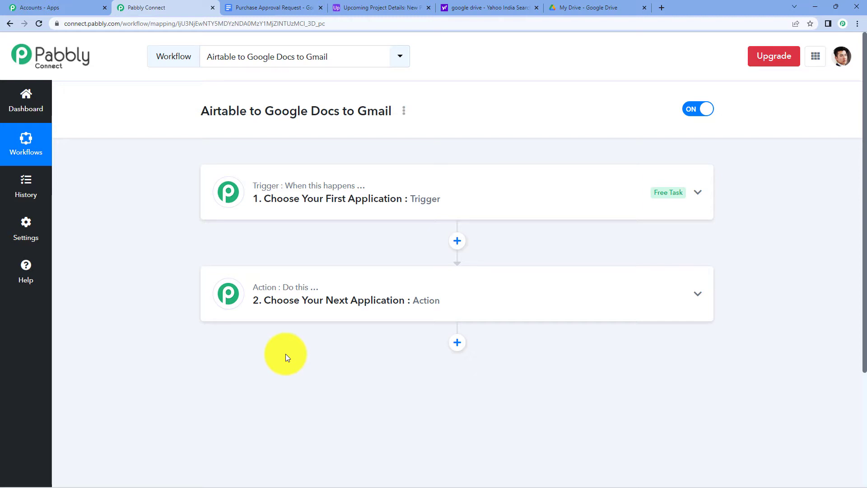
{"action": "left_click", "coordinate": [294, 217]}
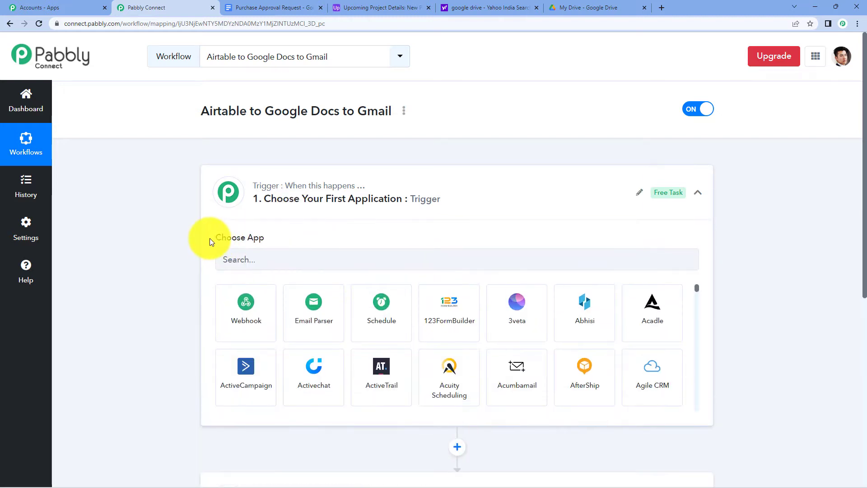
{"action": "left_click_drag", "start_coordinate": [212, 237], "coordinate": [291, 244]}
{"action": "scroll", "coordinate": [293, 342], "scroll_direction": "down", "scroll_amount": 4}
{"action": "left_click", "coordinate": [282, 330]}
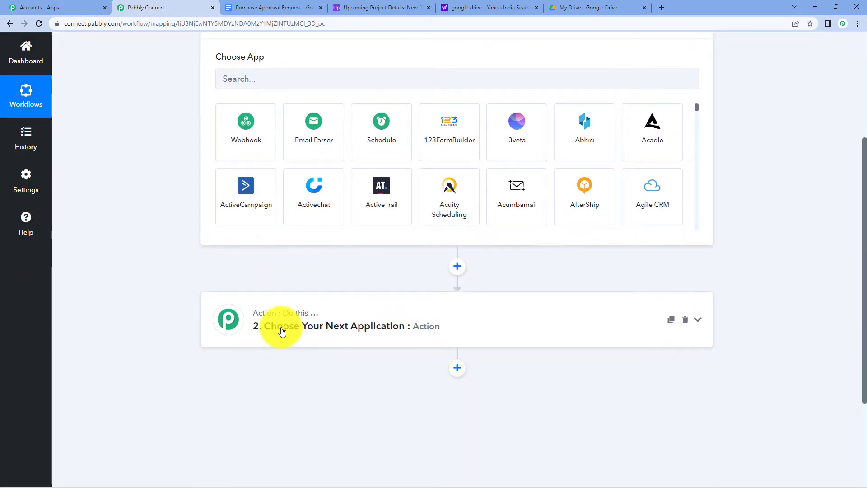
{"action": "left_click_drag", "start_coordinate": [216, 229], "coordinate": [339, 218]}
{"action": "scroll", "coordinate": [340, 222], "scroll_direction": "up", "scroll_amount": 6}
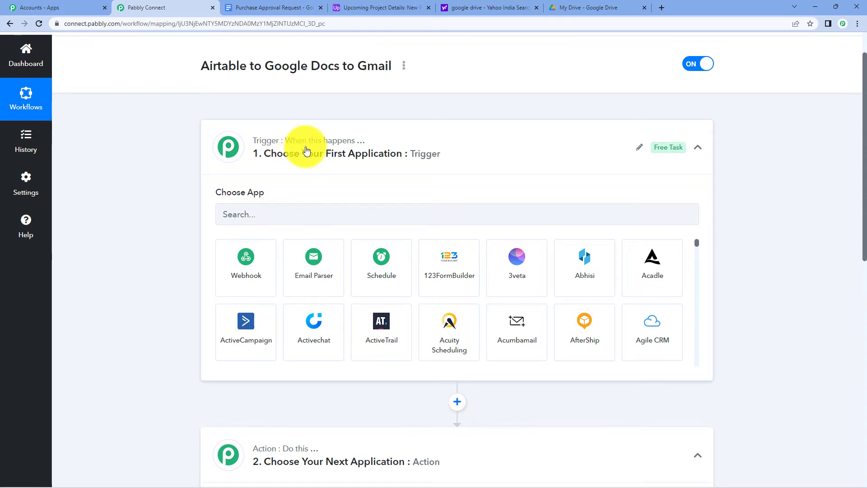
{"action": "scroll", "coordinate": [306, 150], "scroll_direction": "down", "scroll_amount": 4}
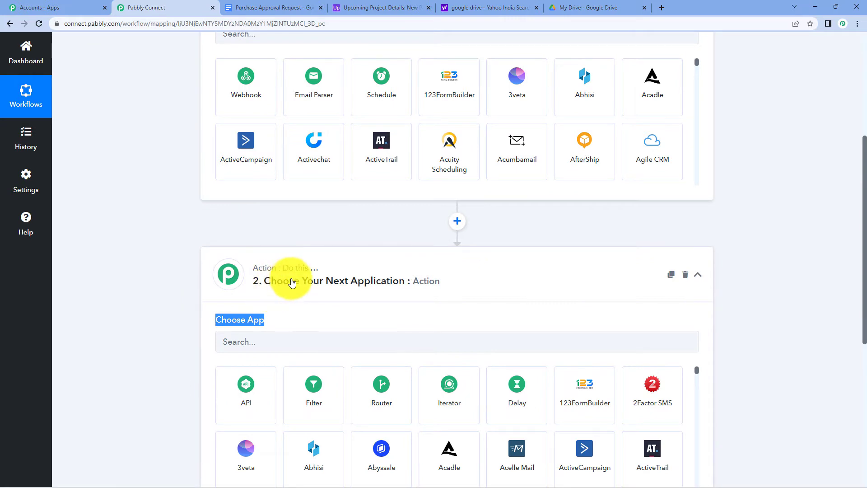
{"action": "scroll", "coordinate": [292, 281], "scroll_direction": "up", "scroll_amount": 3}
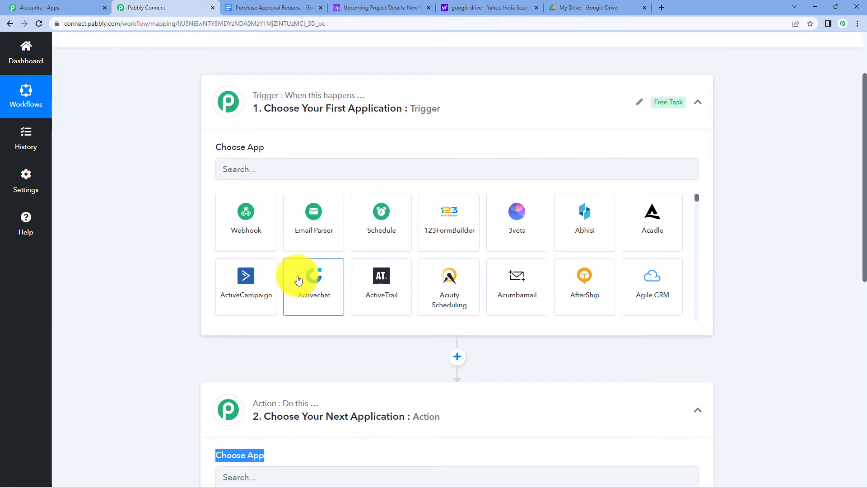
{"action": "scroll", "coordinate": [298, 282], "scroll_direction": "up", "scroll_amount": 2}
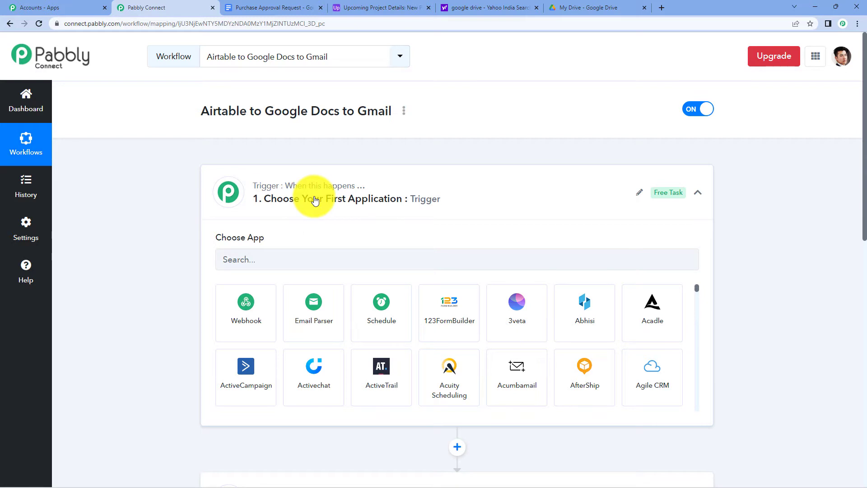
Set the trigger app to Airtable with the New Record trigger event.
{"action": "left_click", "coordinate": [315, 269]}
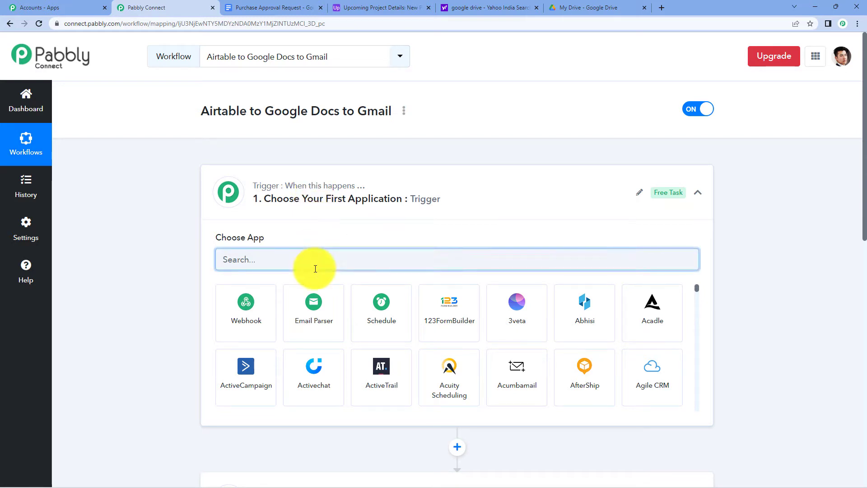
{"action": "type", "text": "airta"}
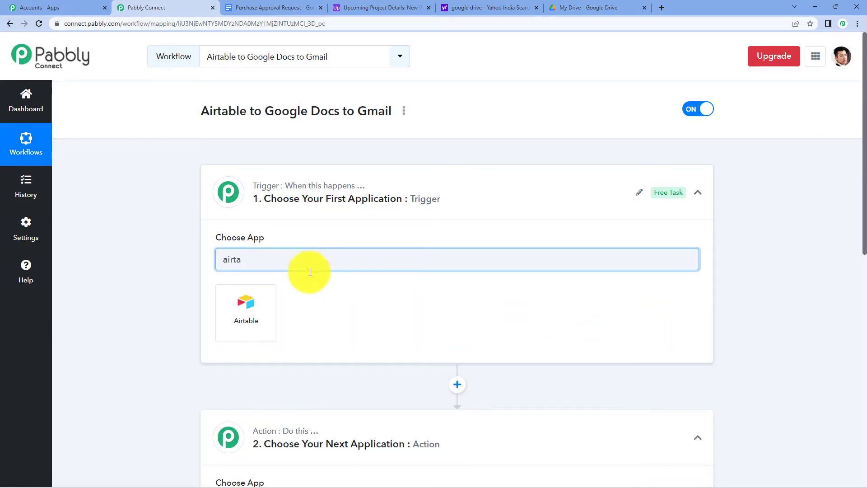
{"action": "left_click", "coordinate": [248, 304]}
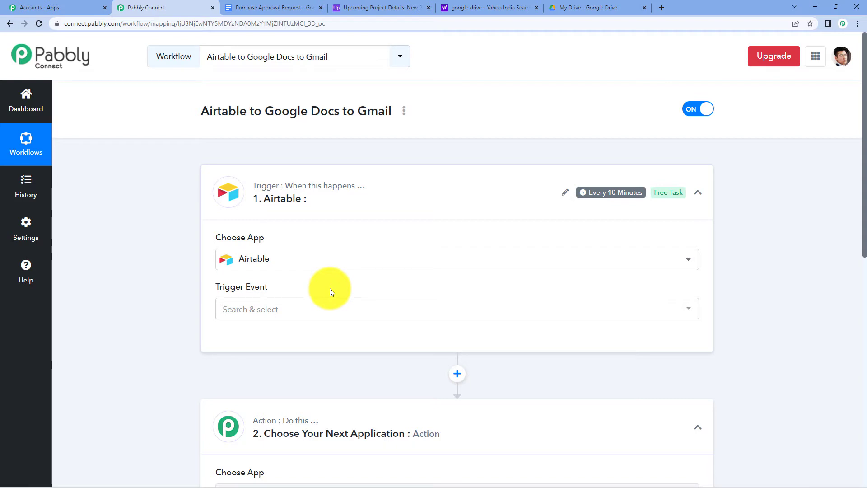
{"action": "left_click", "coordinate": [311, 306]}
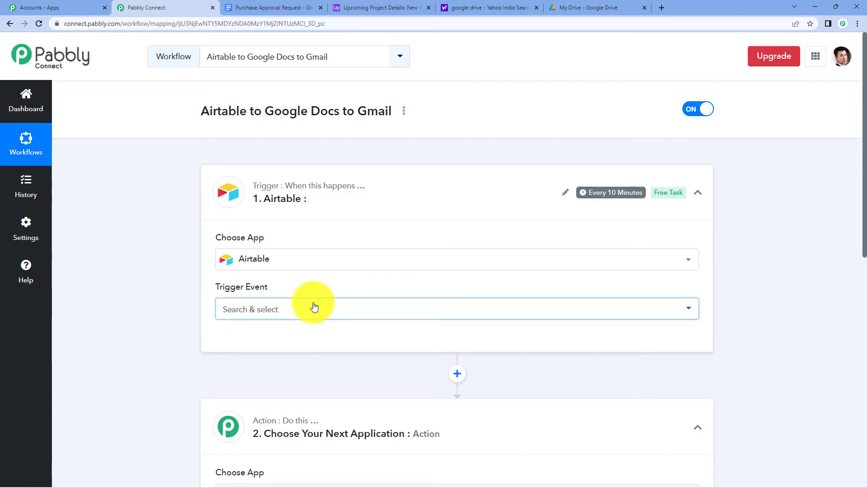
{"action": "left_click", "coordinate": [312, 357]}
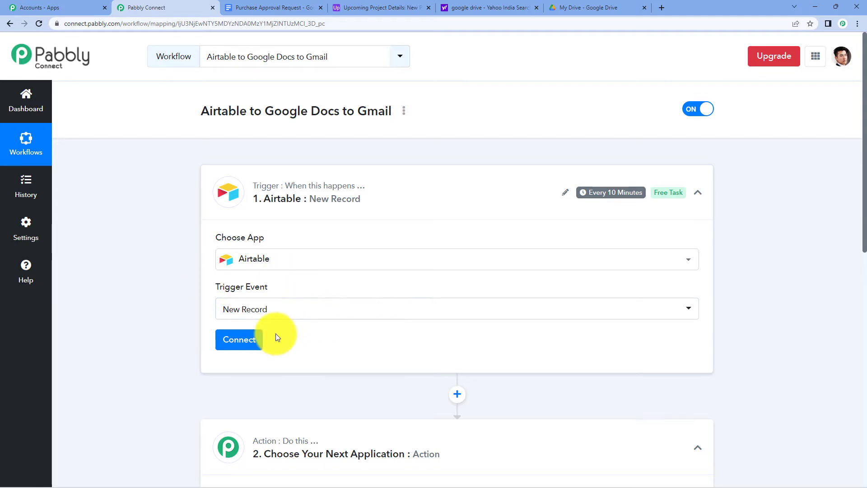
Start adding a new Airtable connection and go to Airtable for the token.
{"action": "left_click", "coordinate": [240, 339]}
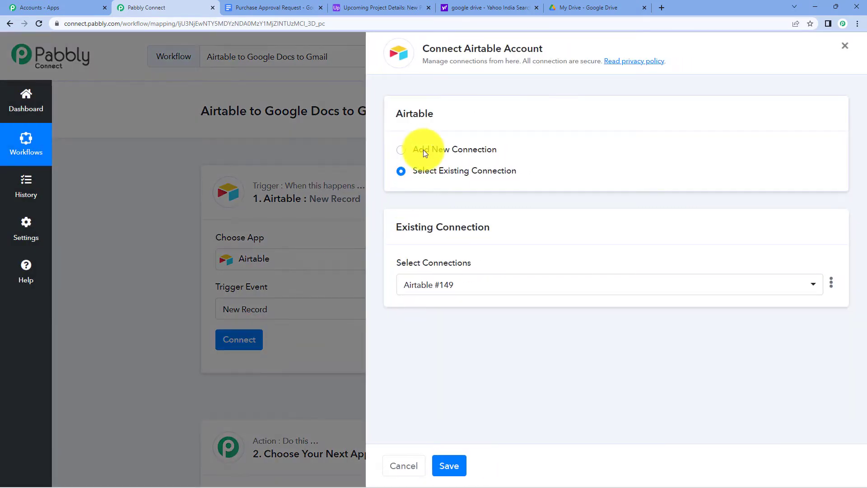
{"action": "left_click", "coordinate": [424, 149]}
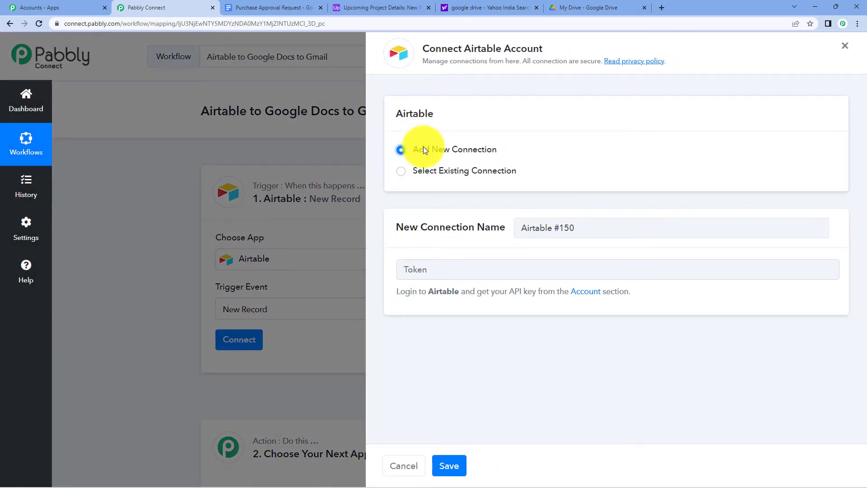
{"action": "left_click", "coordinate": [399, 271]}
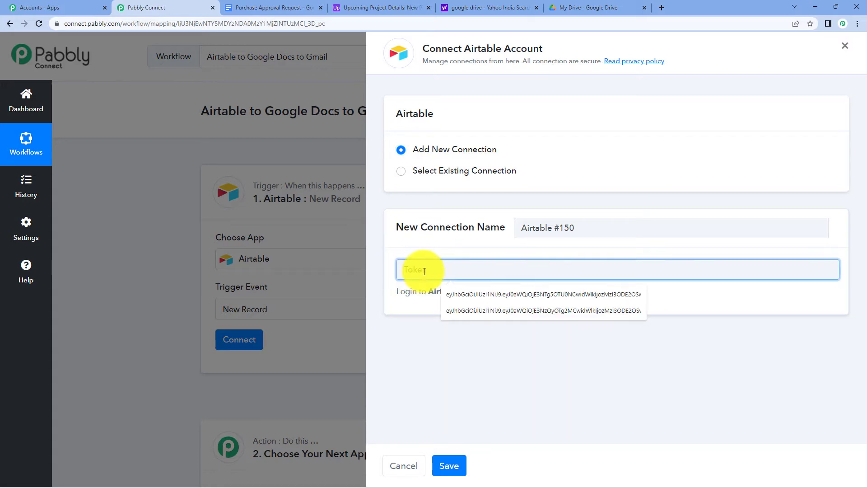
{"action": "left_click", "coordinate": [416, 341]}
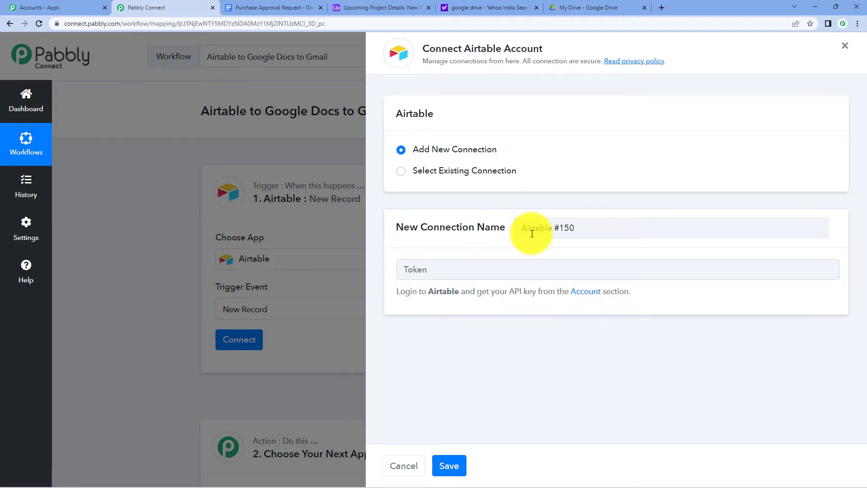
{"action": "left_click", "coordinate": [377, 8]}
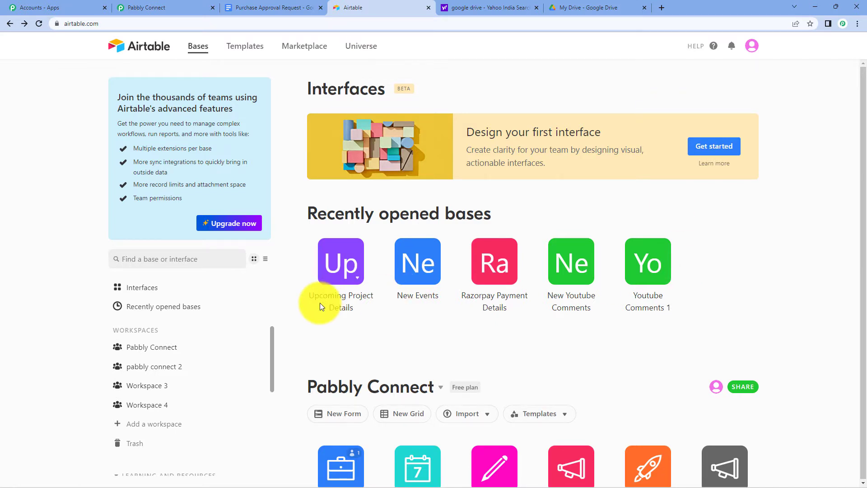
Regenerate the Airtable personal API key in account settings and copy the new key.
{"action": "left_click", "coordinate": [751, 53]}
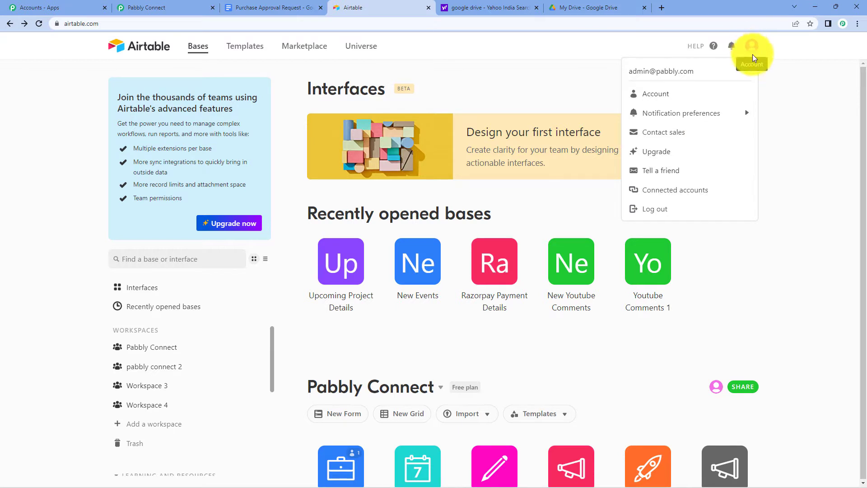
{"action": "left_click", "coordinate": [662, 96]}
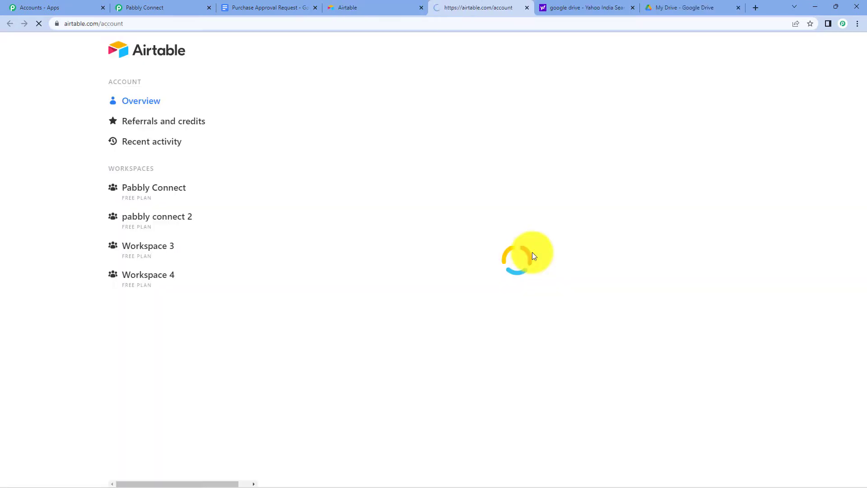
{"action": "scroll", "coordinate": [427, 237], "scroll_direction": "down", "scroll_amount": 3}
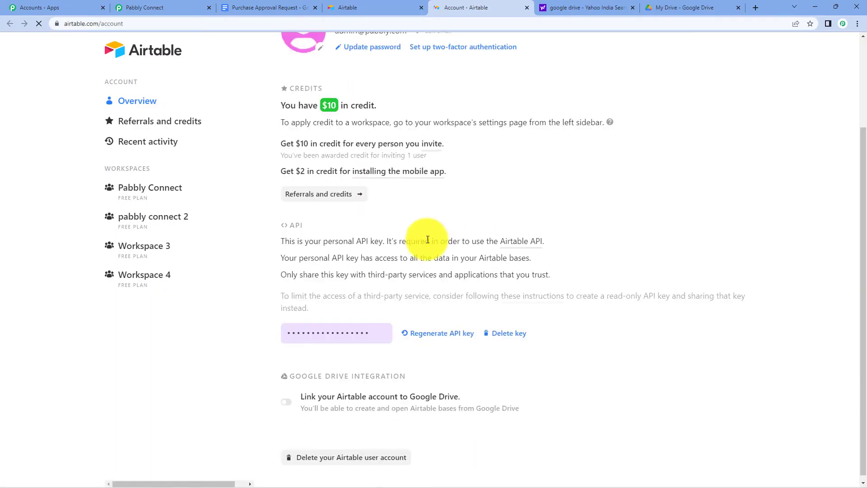
{"action": "left_click", "coordinate": [325, 327]}
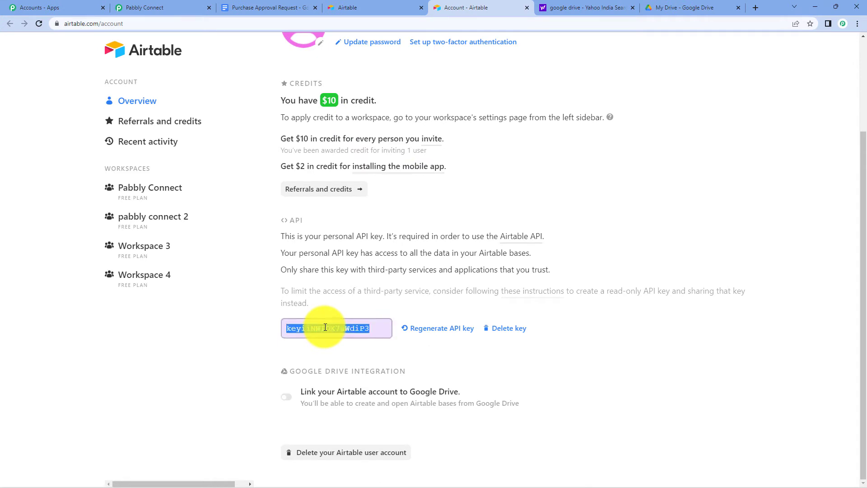
{"action": "left_click", "coordinate": [449, 329]}
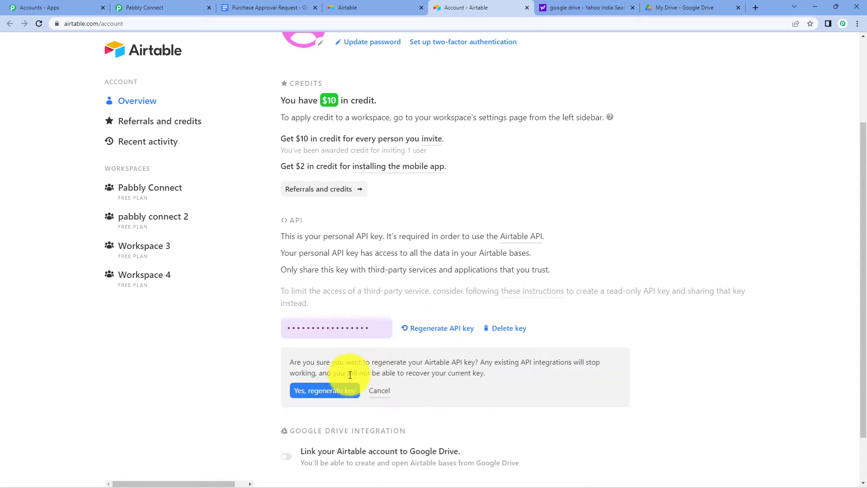
{"action": "left_click", "coordinate": [337, 393]}
{"action": "left_click", "coordinate": [332, 331]}
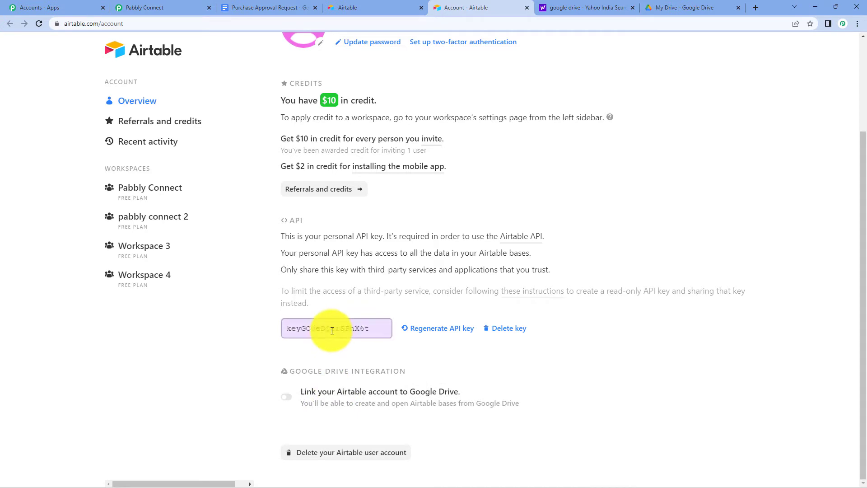
{"action": "left_click", "coordinate": [620, 339]}
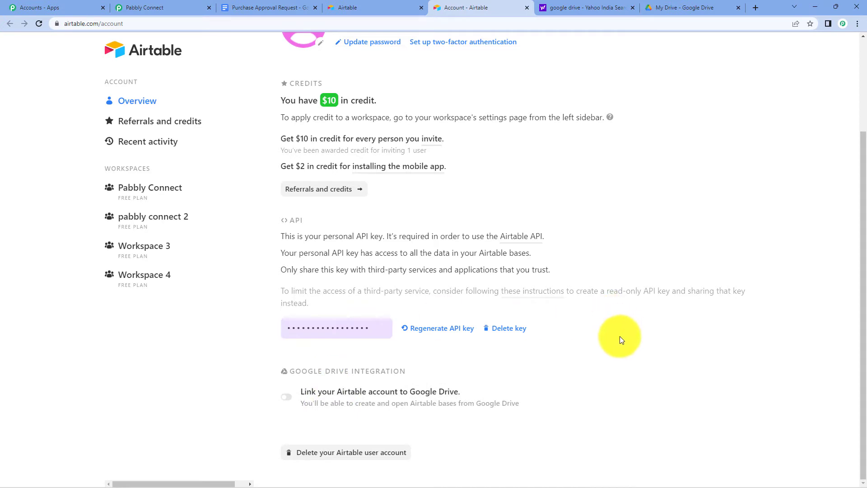
{"action": "left_click", "coordinate": [131, 7]}
Paste the new API key as the Airtable token and save the connection.
{"action": "right_click", "coordinate": [466, 270]}
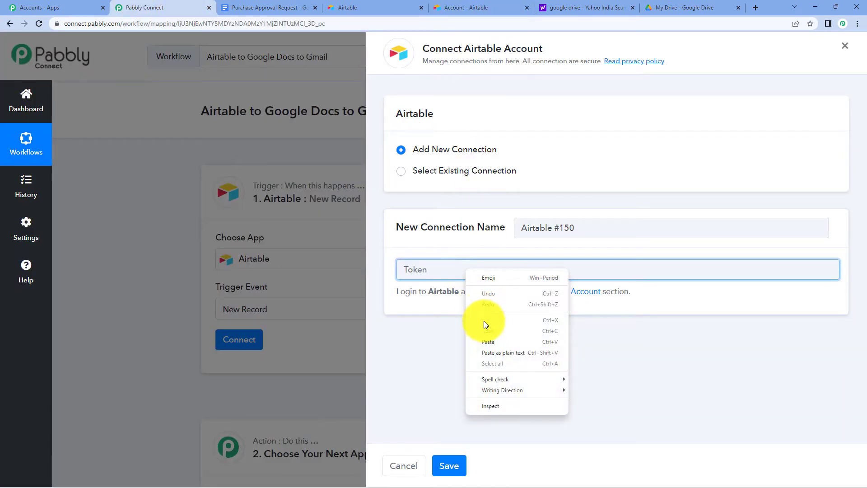
{"action": "left_click", "coordinate": [490, 342]}
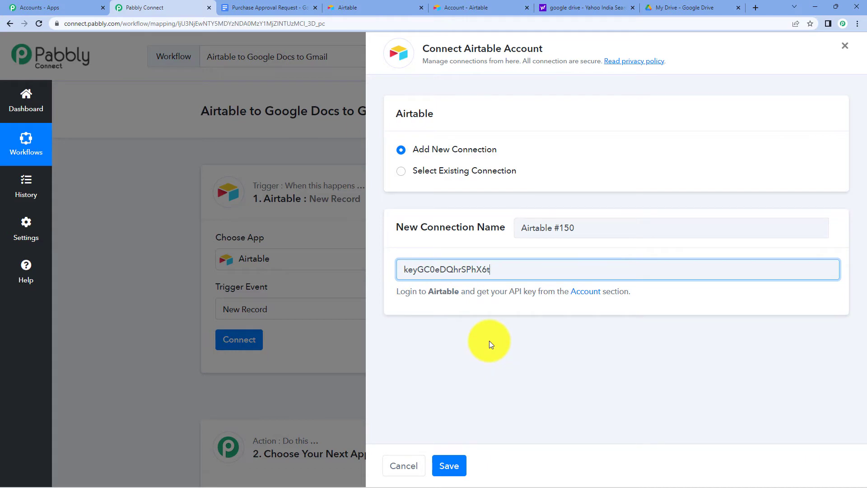
{"action": "left_click", "coordinate": [457, 474]}
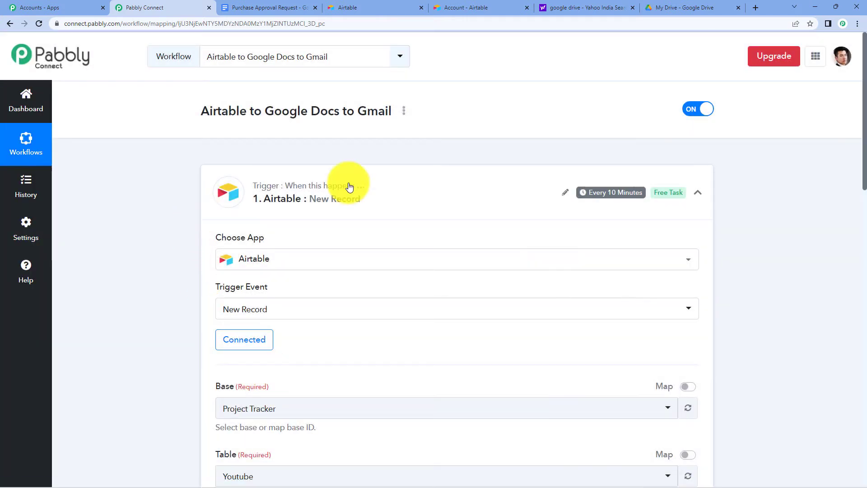
{"action": "scroll", "coordinate": [463, 195], "scroll_direction": "down", "scroll_amount": 3}
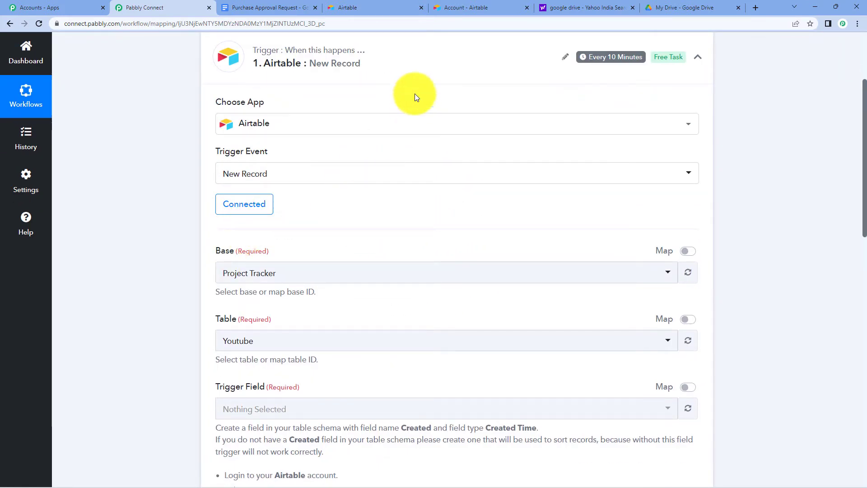
{"action": "left_click", "coordinate": [388, 7]}
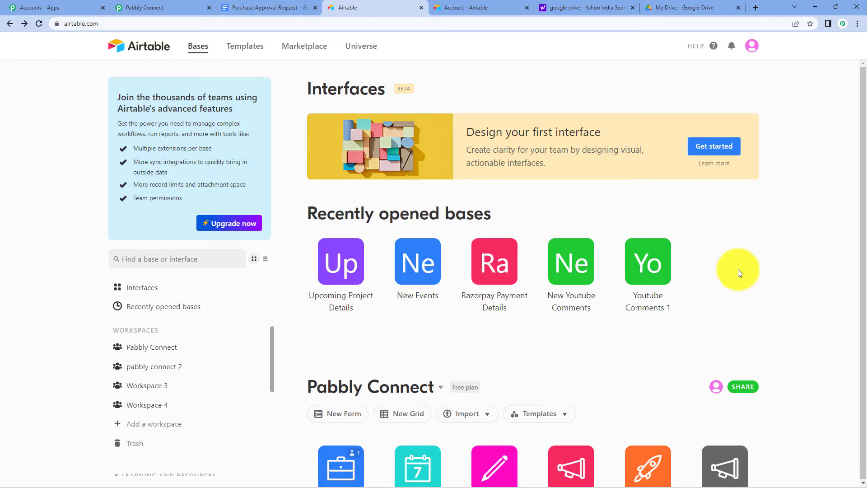
Open the Upcoming Project Details base in Airtable, then open the trigger's base list.
{"action": "scroll", "coordinate": [632, 266], "scroll_direction": "down", "scroll_amount": 4}
{"action": "scroll", "coordinate": [626, 266], "scroll_direction": "down", "scroll_amount": 14}
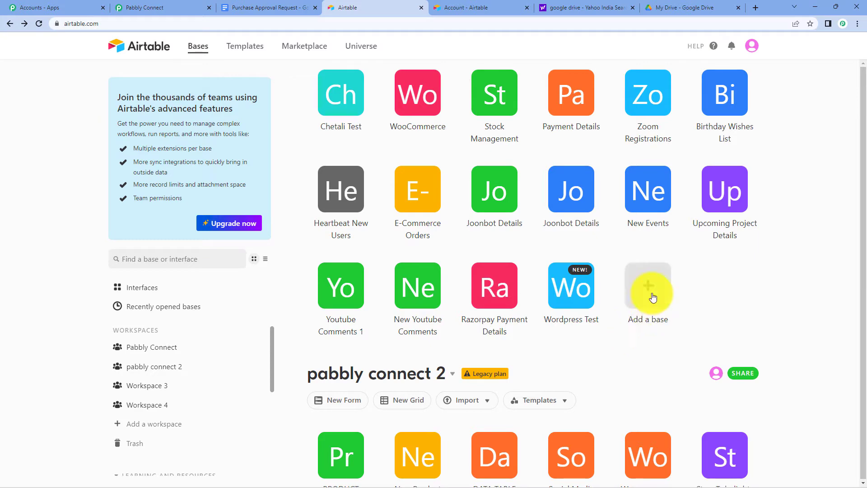
{"action": "scroll", "coordinate": [654, 297], "scroll_direction": "up", "scroll_amount": 12}
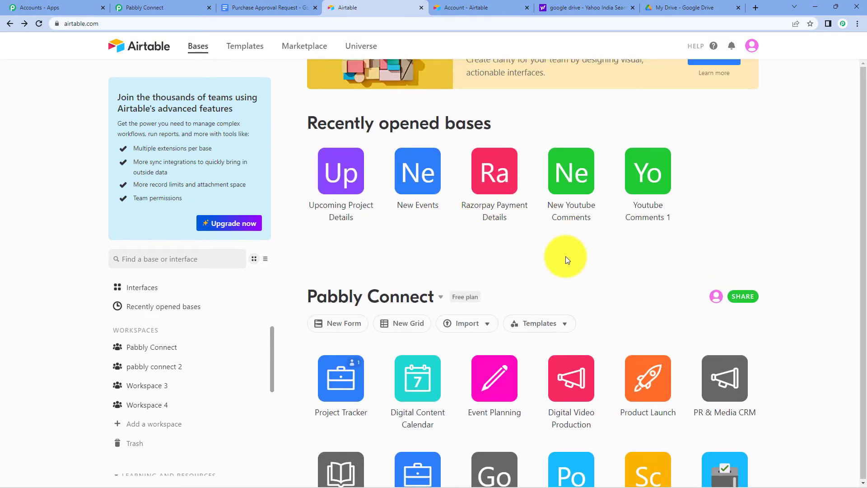
{"action": "scroll", "coordinate": [566, 256], "scroll_direction": "up", "scroll_amount": 2}
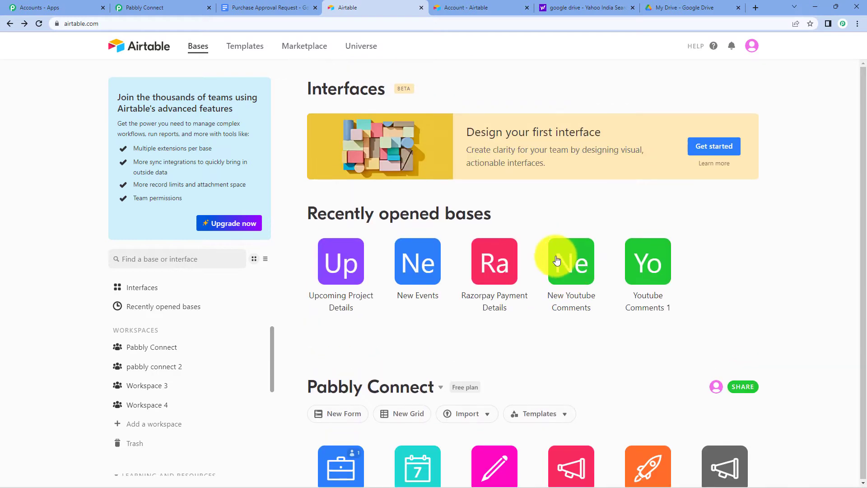
{"action": "left_click", "coordinate": [329, 266]}
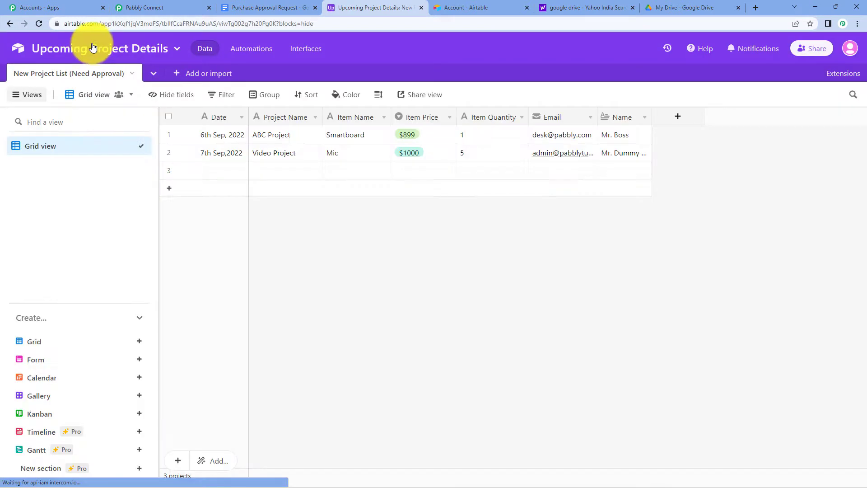
{"action": "left_click", "coordinate": [159, 4]}
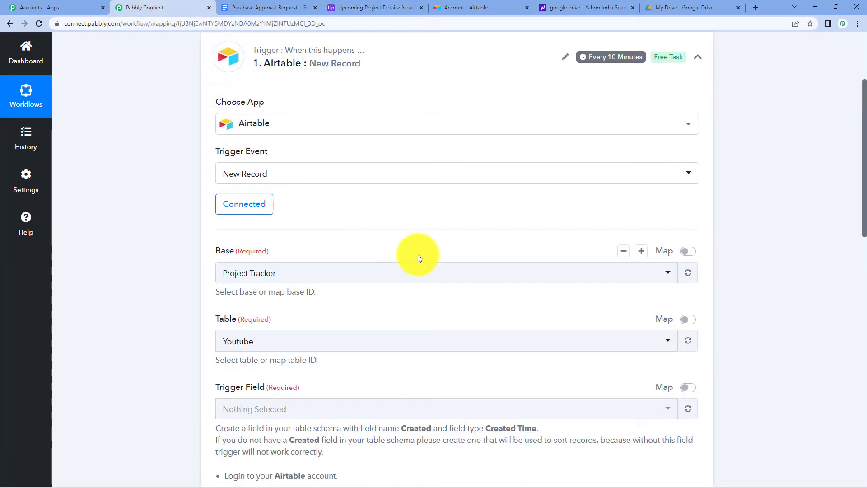
{"action": "left_click", "coordinate": [397, 273]}
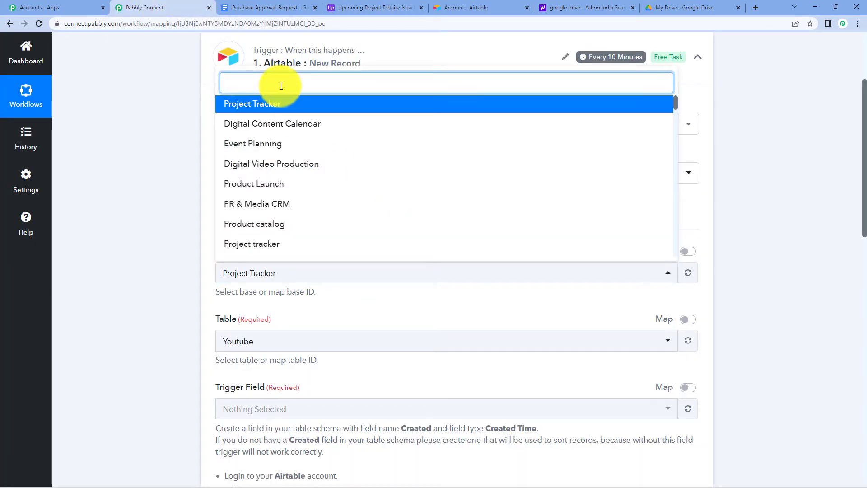
Choose Upcoming Project Details as the trigger base, checking its table in Airtable.
{"action": "type", "text": "up"}
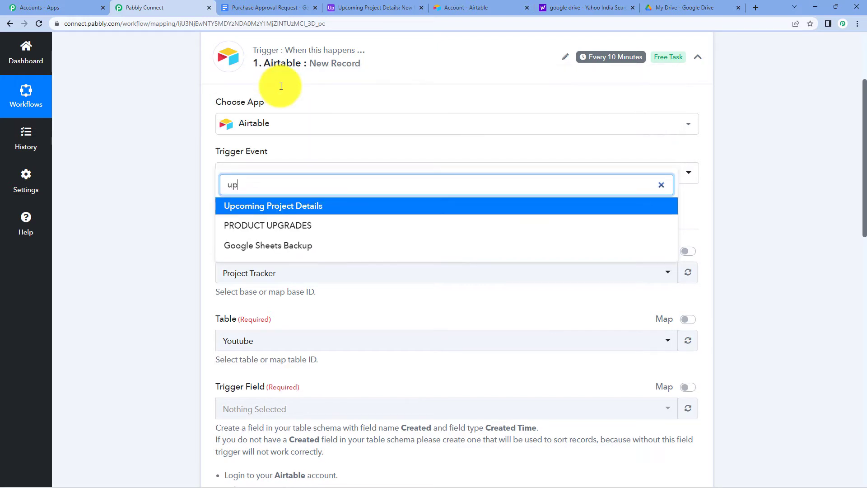
{"action": "type", "text": "co"}
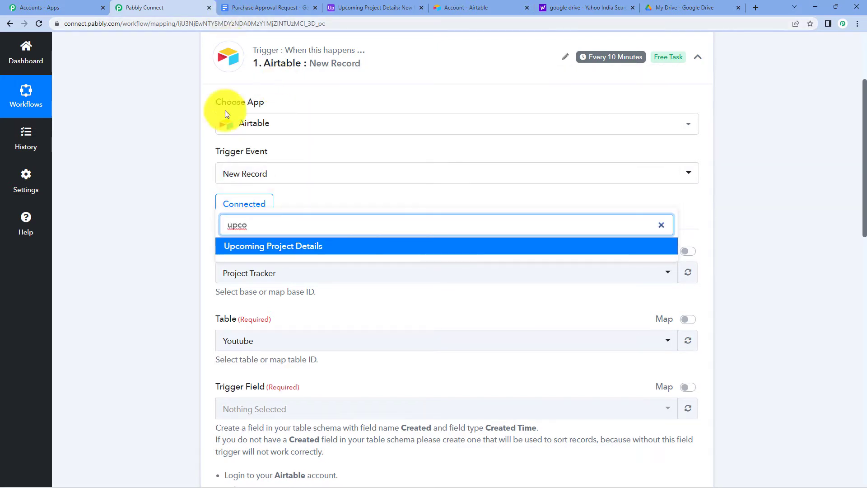
{"action": "left_click", "coordinate": [264, 252]}
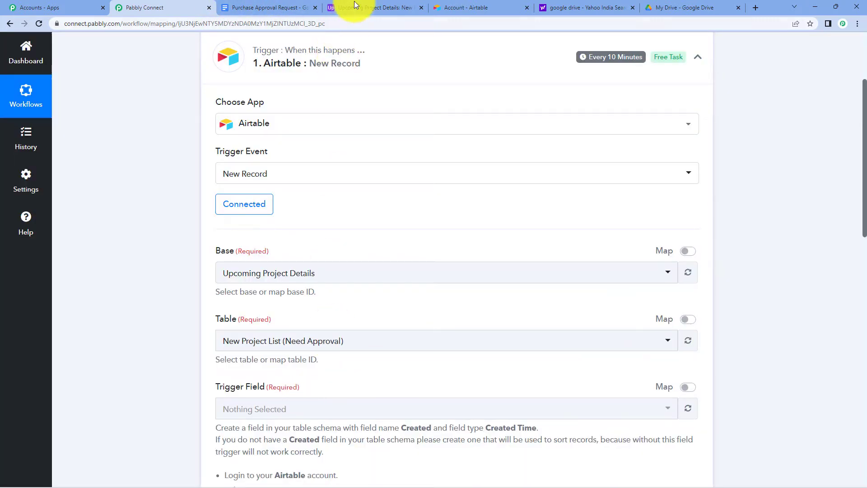
{"action": "left_click", "coordinate": [355, 4]}
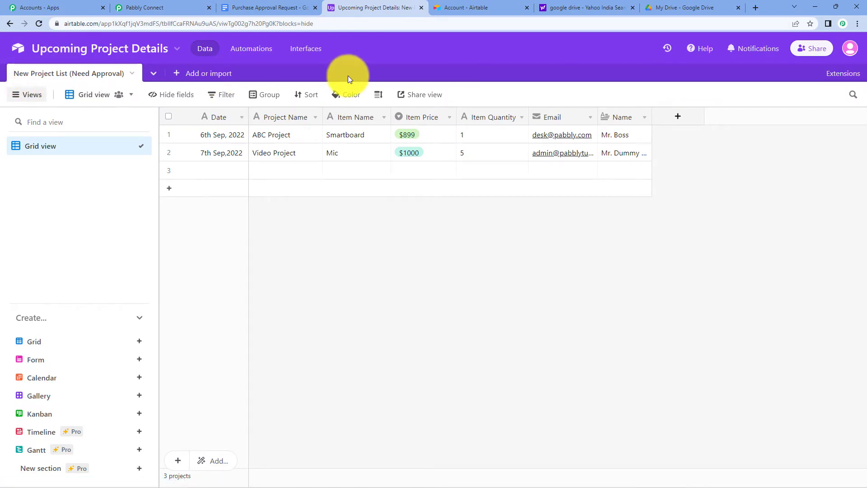
{"action": "left_click", "coordinate": [163, 9]}
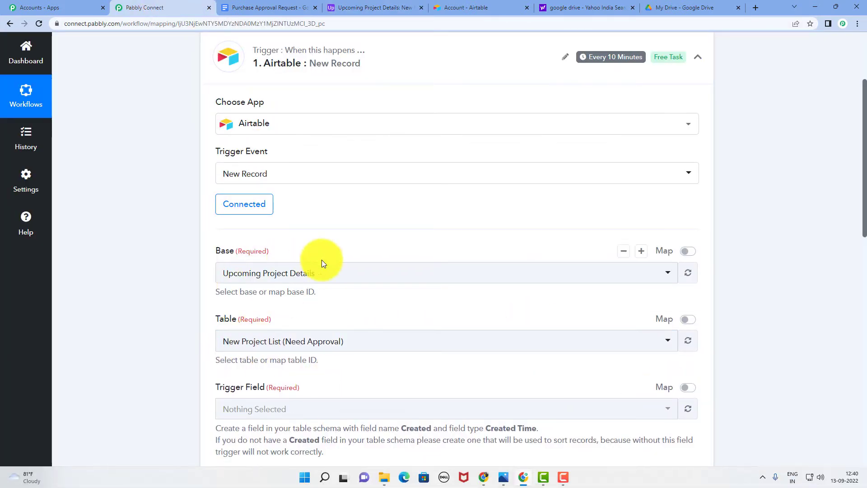
{"action": "scroll", "coordinate": [502, 271], "scroll_direction": "down", "scroll_amount": 3}
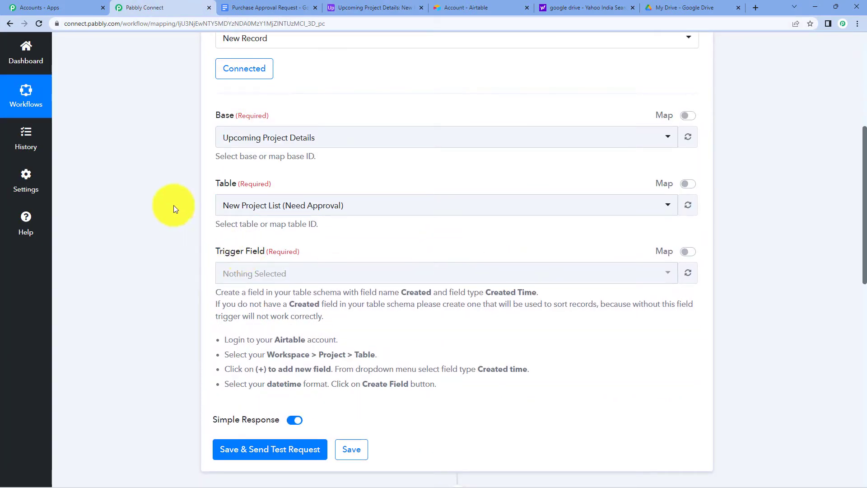
{"action": "left_click", "coordinate": [363, 5]}
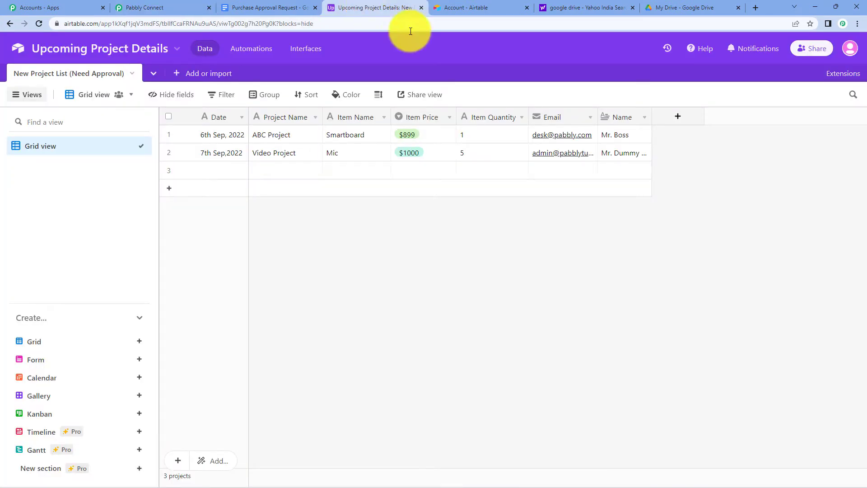
Add a 'Created' field of type Created time to New Project List (Need Approval).
{"action": "left_click", "coordinate": [683, 119]}
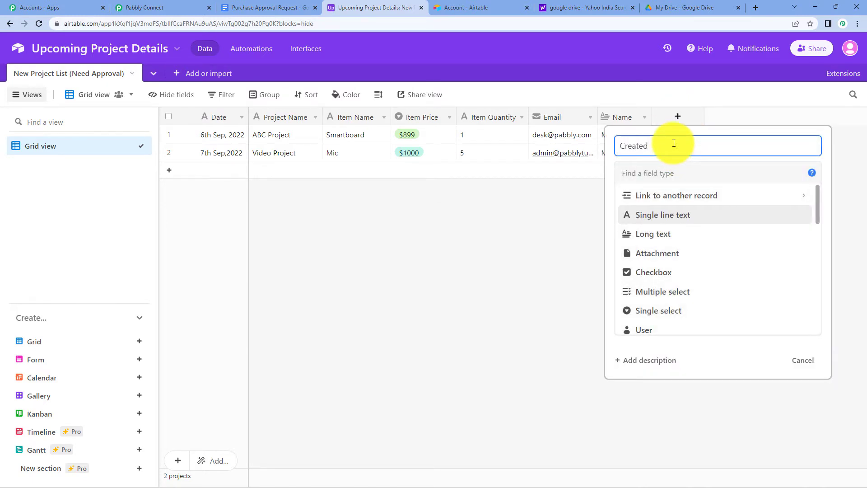
{"action": "left_click", "coordinate": [672, 172]}
{"action": "type", "text": "Creat"}
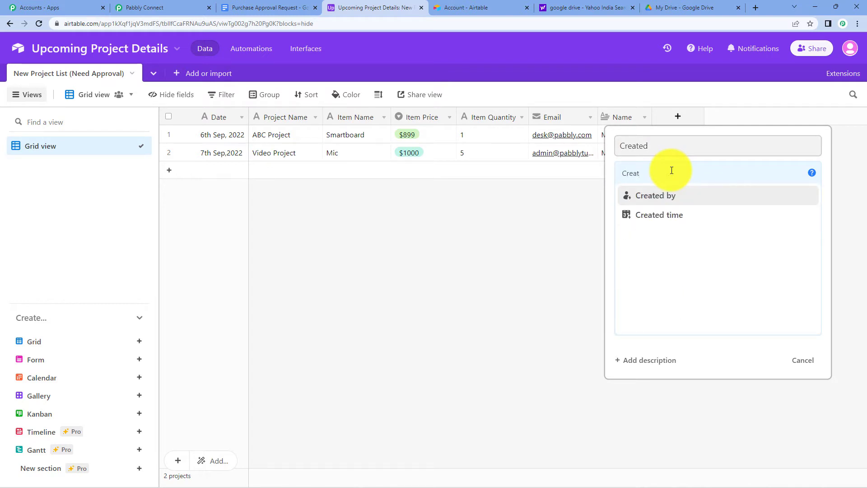
{"action": "left_click", "coordinate": [687, 215]}
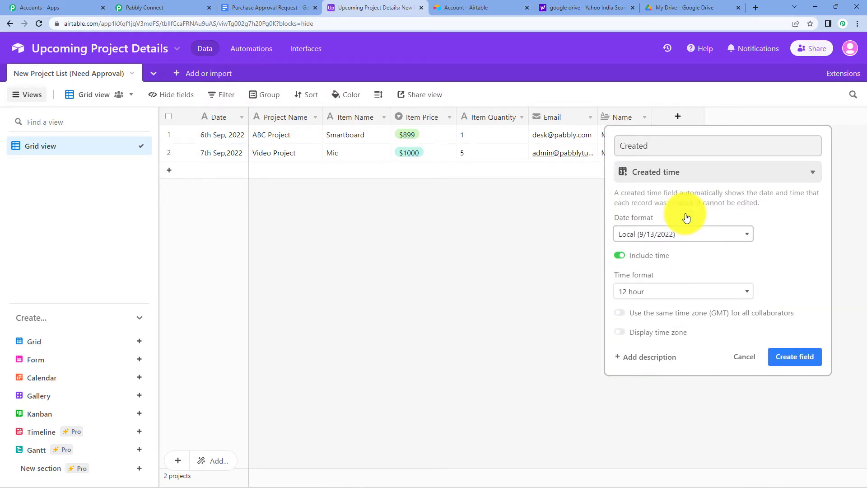
{"action": "left_click", "coordinate": [814, 360]}
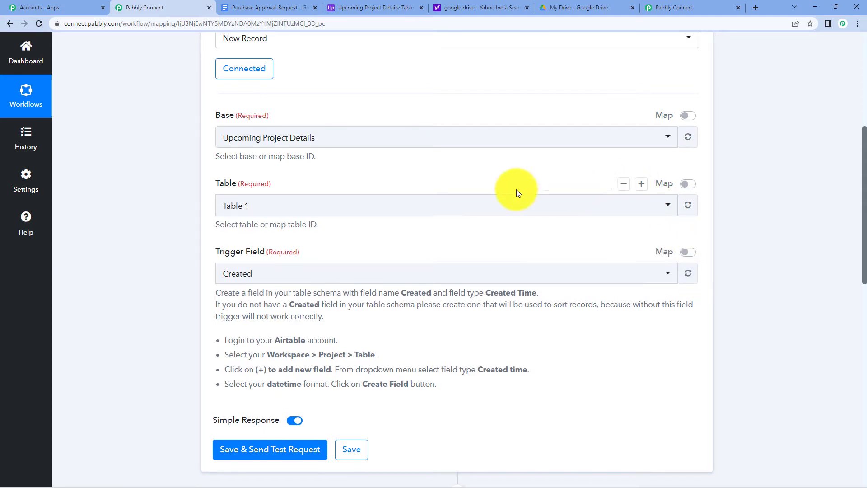
Scroll down the Airtable trigger setup with Created as the Trigger Field.
{"action": "scroll", "coordinate": [537, 199], "scroll_direction": "down", "scroll_amount": 4}
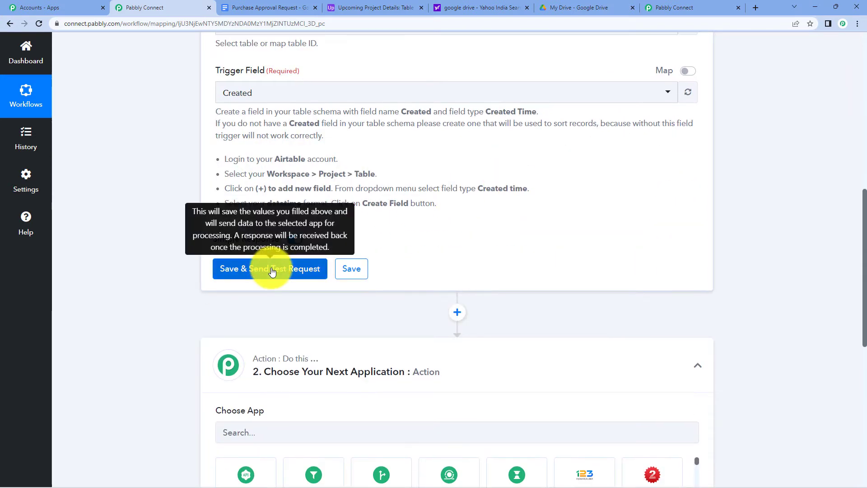
Save the Airtable trigger with a test request and compare the response to the table.
{"action": "left_click", "coordinate": [271, 269]}
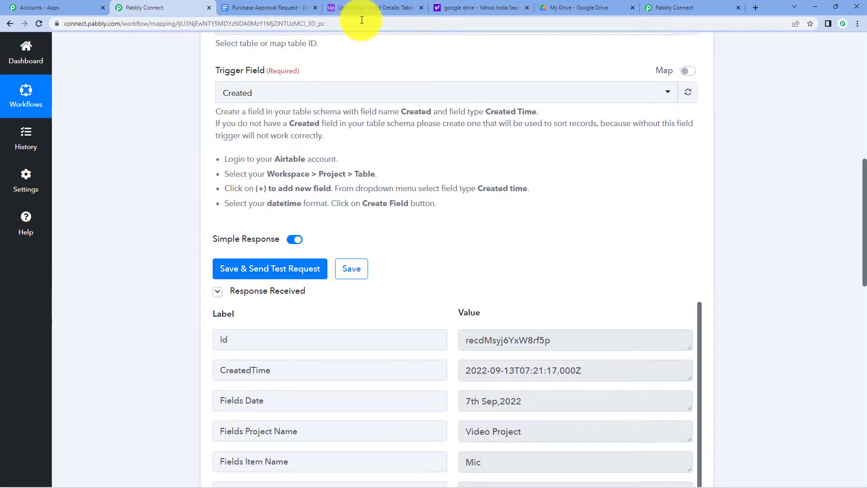
{"action": "scroll", "coordinate": [681, 205], "scroll_direction": "down", "scroll_amount": 4}
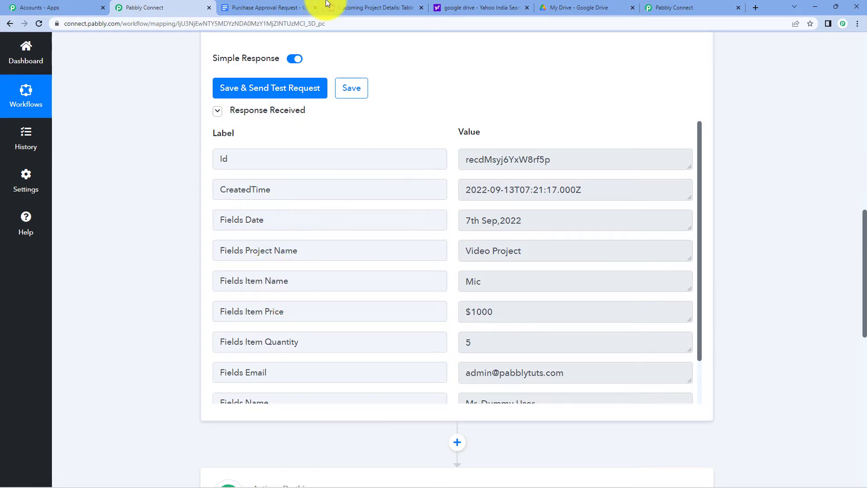
{"action": "left_click", "coordinate": [364, 4]}
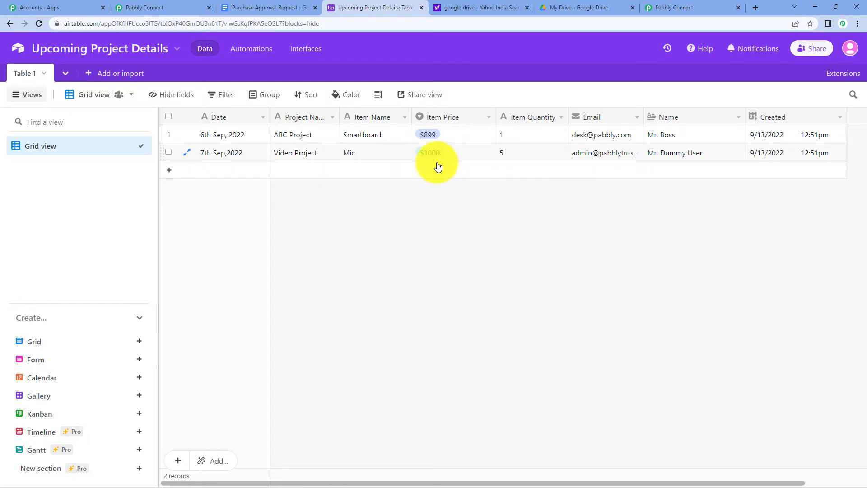
{"action": "left_click", "coordinate": [167, 4]}
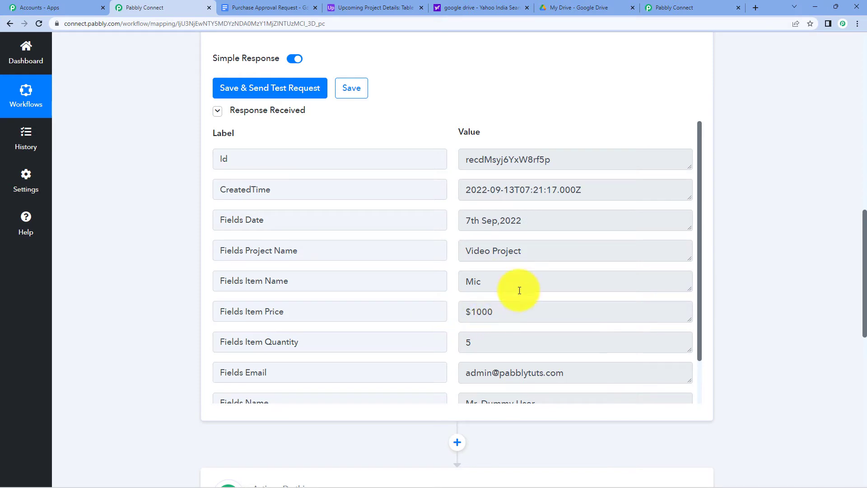
Review the received Video Project record fields and collapse the Airtable trigger step.
{"action": "scroll", "coordinate": [518, 287], "scroll_direction": "down", "scroll_amount": 2}
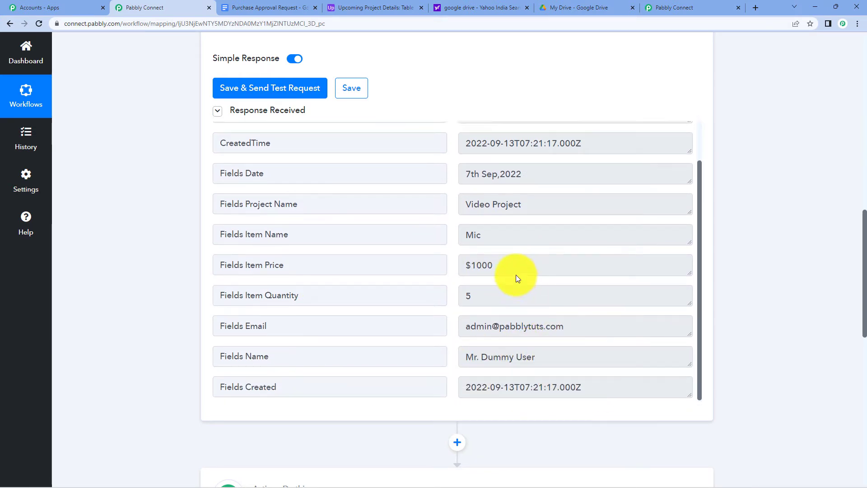
{"action": "scroll", "coordinate": [516, 275], "scroll_direction": "up", "scroll_amount": 2}
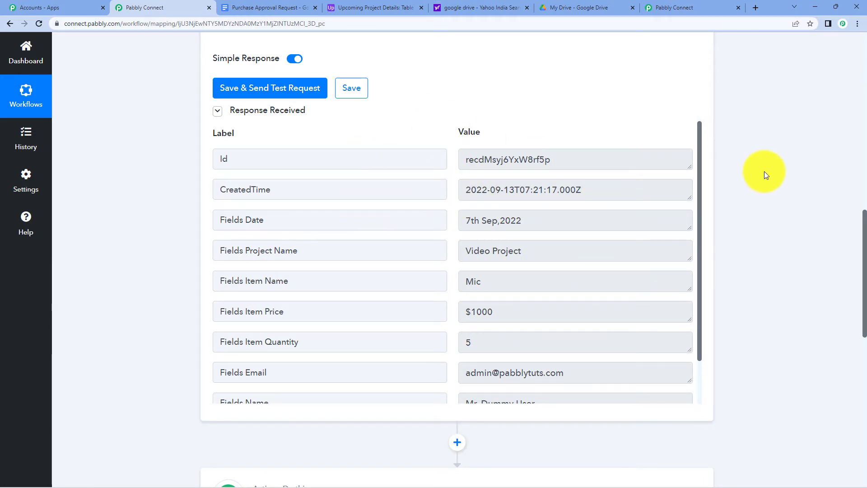
{"action": "scroll", "coordinate": [764, 174], "scroll_direction": "up", "scroll_amount": 10}
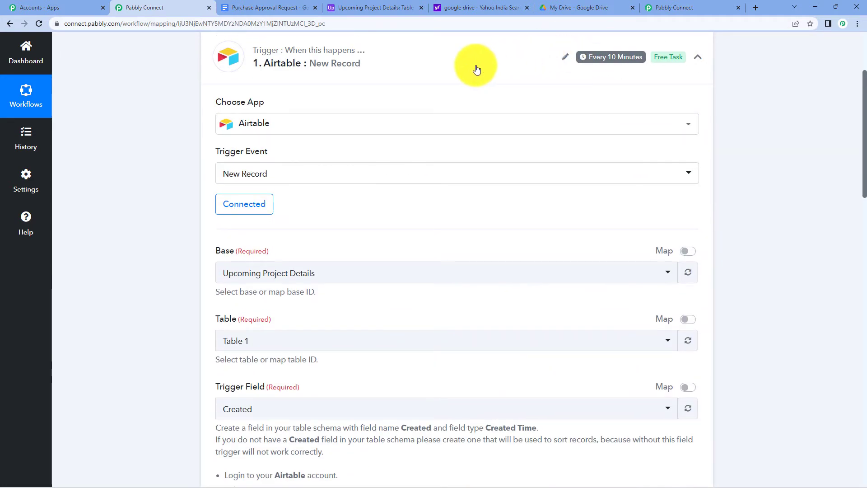
{"action": "left_click", "coordinate": [477, 70]}
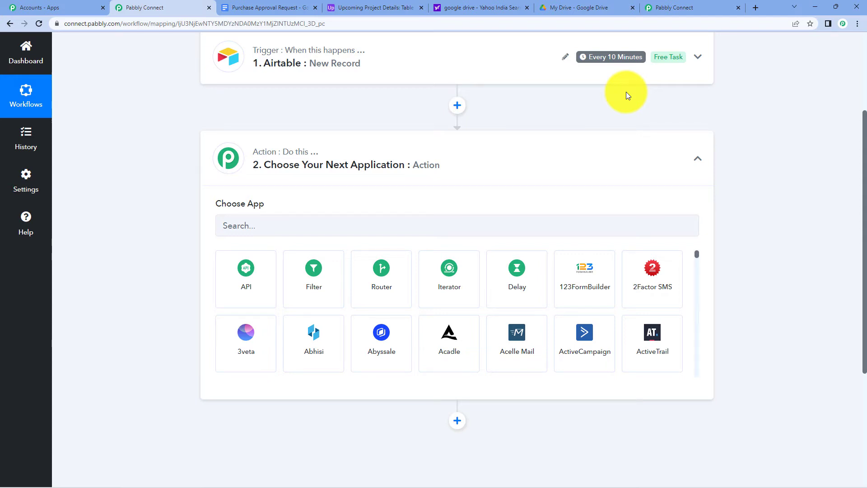
Set the action to Google Docs 'Create Document from Template' and connect a new Google account.
{"action": "left_click", "coordinate": [438, 221]}
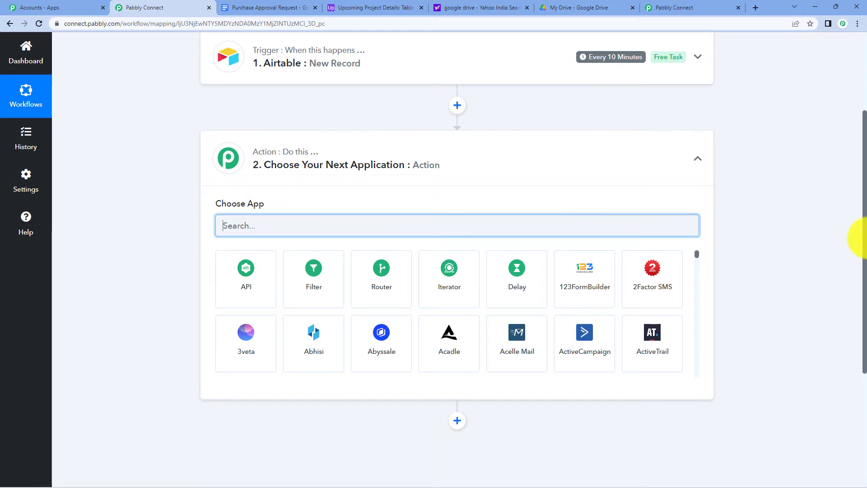
{"action": "type", "text": "google do"}
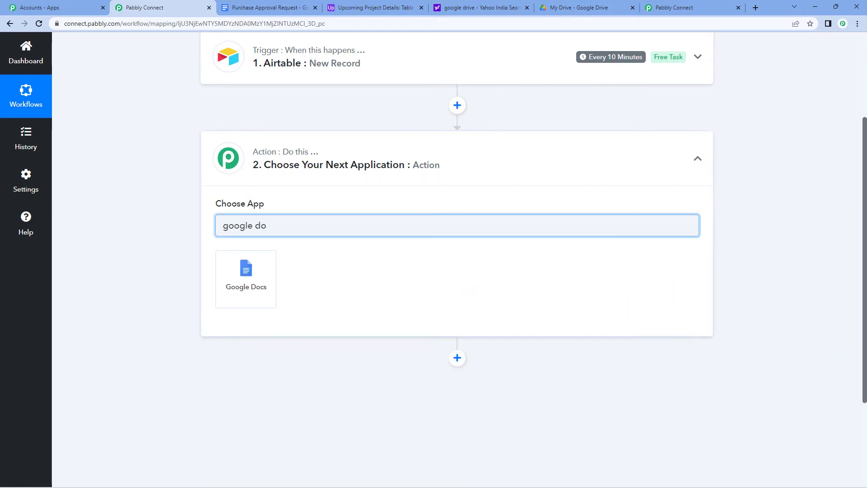
{"action": "left_click", "coordinate": [246, 278]}
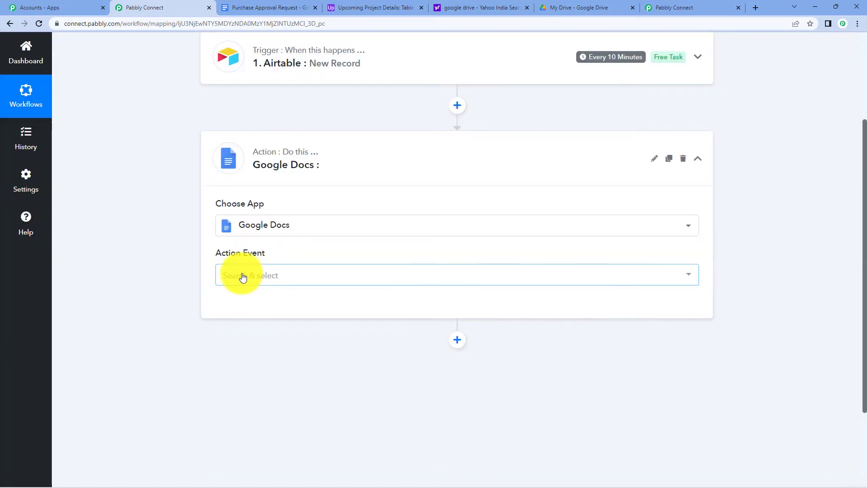
{"action": "left_click", "coordinate": [242, 276]}
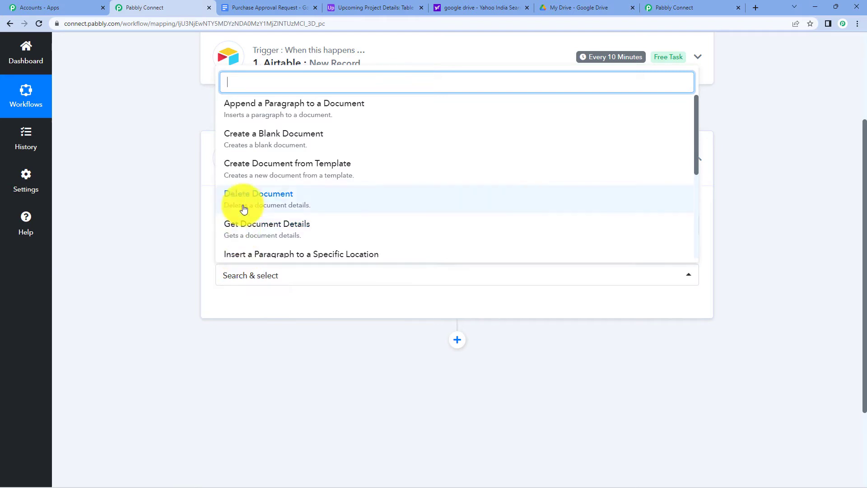
{"action": "left_click", "coordinate": [250, 177]}
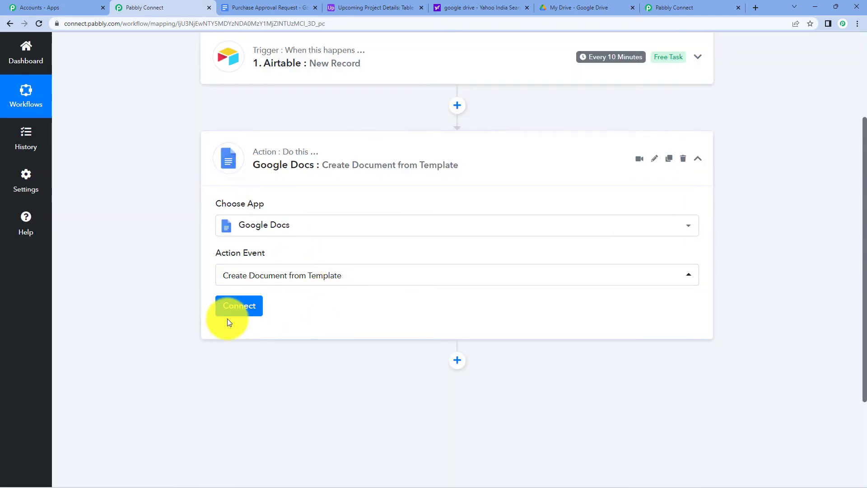
{"action": "left_click", "coordinate": [233, 318]}
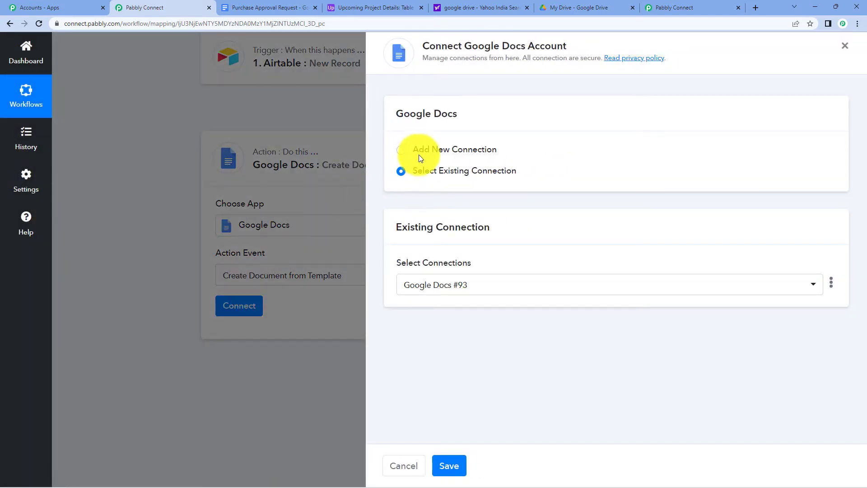
{"action": "left_click", "coordinate": [419, 152]}
{"action": "left_click", "coordinate": [446, 270]}
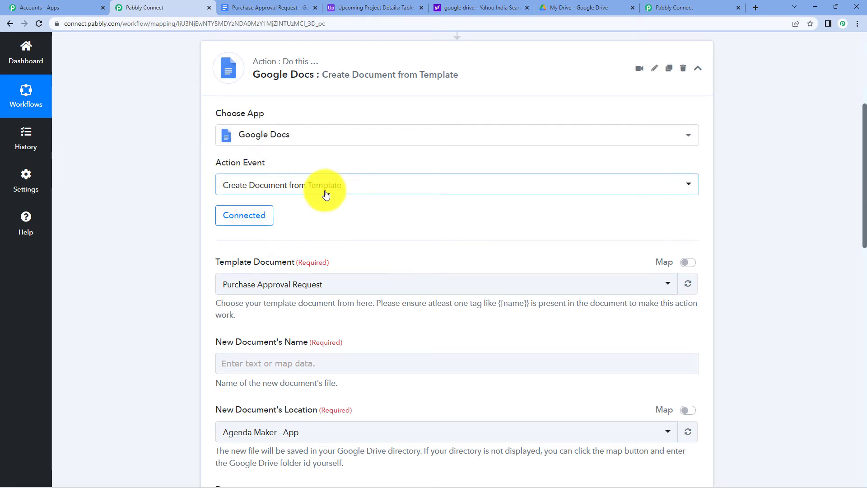
Keep 'Purchase Approval Request' as the template document, then open that template's tab in Google Docs.
{"action": "scroll", "coordinate": [325, 195], "scroll_direction": "down", "scroll_amount": 3}
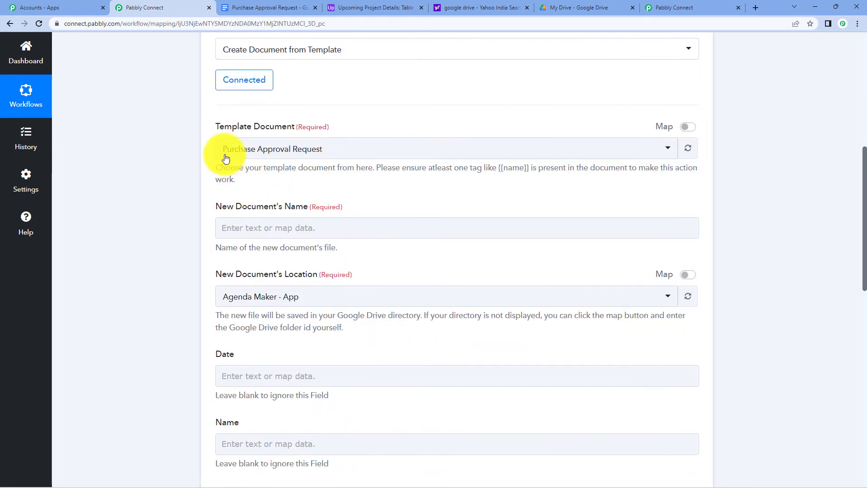
{"action": "left_click", "coordinate": [432, 159]}
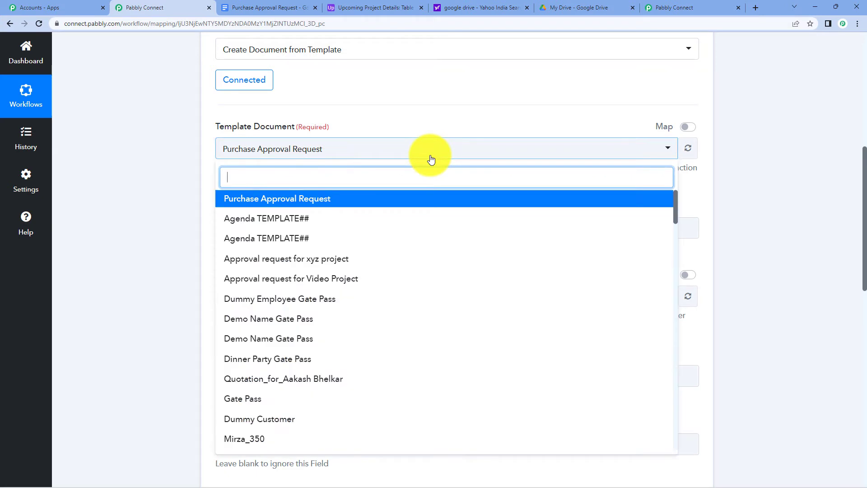
{"action": "left_click", "coordinate": [431, 159]}
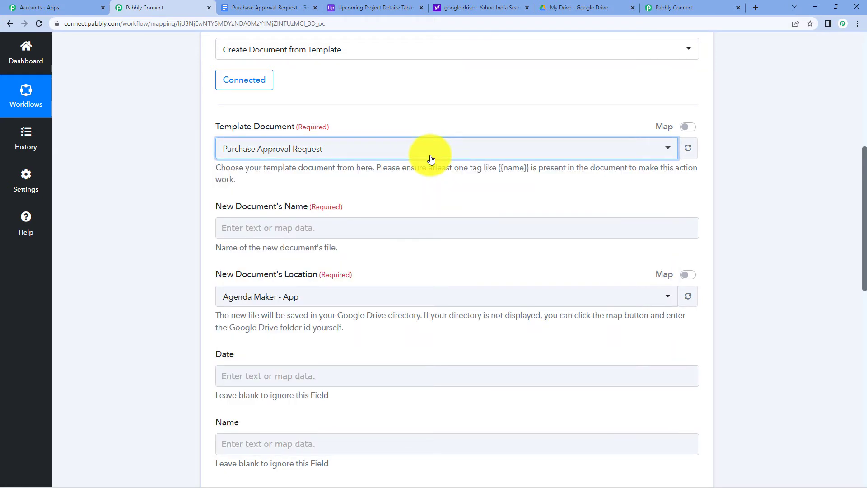
{"action": "left_click", "coordinate": [432, 159]}
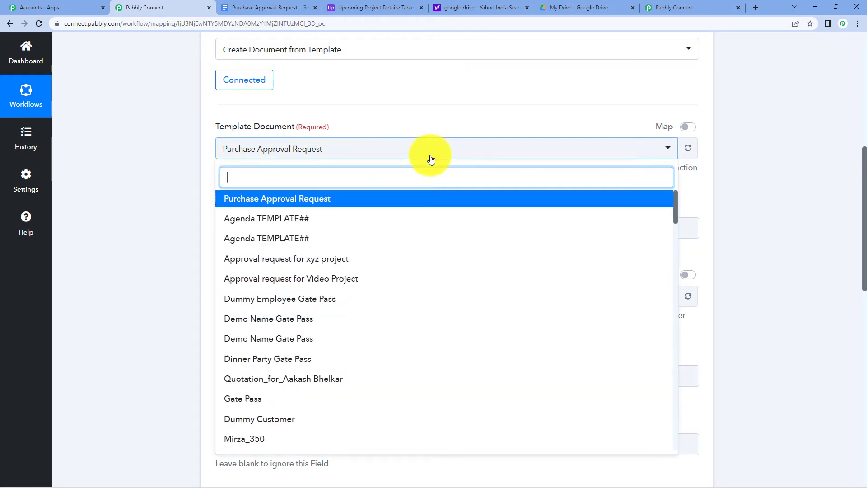
{"action": "left_click", "coordinate": [151, 213]}
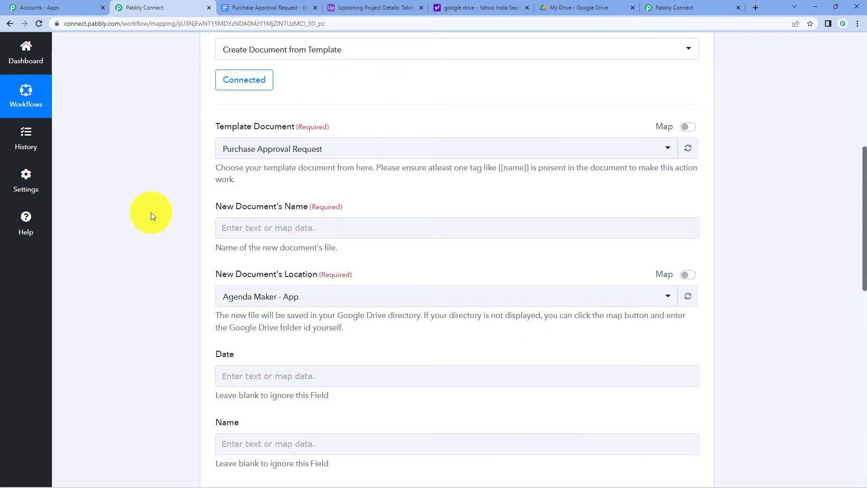
{"action": "left_click", "coordinate": [265, 8]}
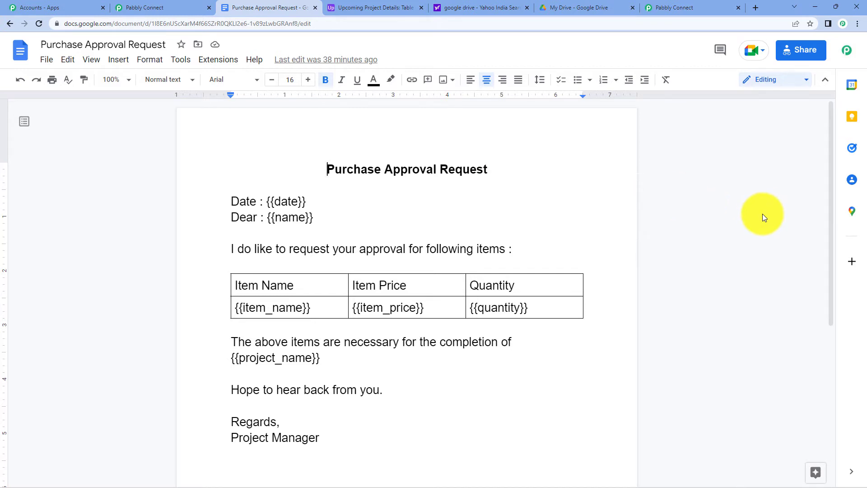
Compare the template's placeholders with the Airtable project records, then go back to Pabbly Connect.
{"action": "scroll", "coordinate": [761, 215], "scroll_direction": "down", "scroll_amount": 2}
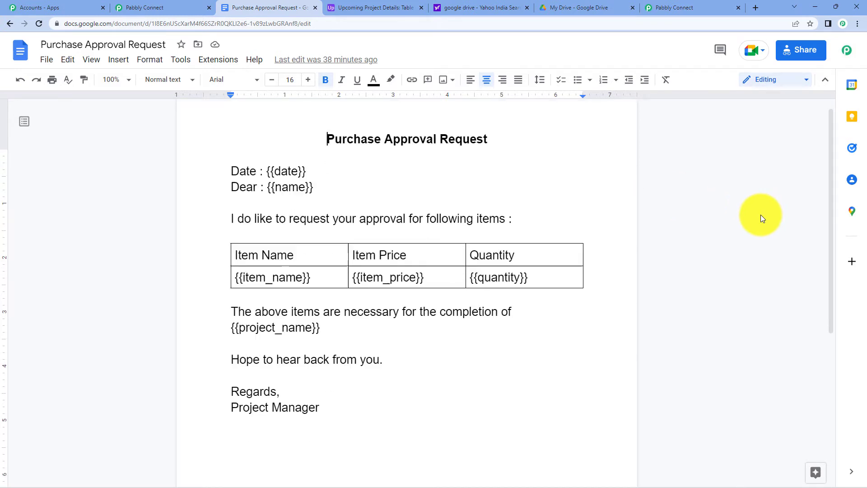
{"action": "scroll", "coordinate": [761, 215], "scroll_direction": "up", "scroll_amount": 1}
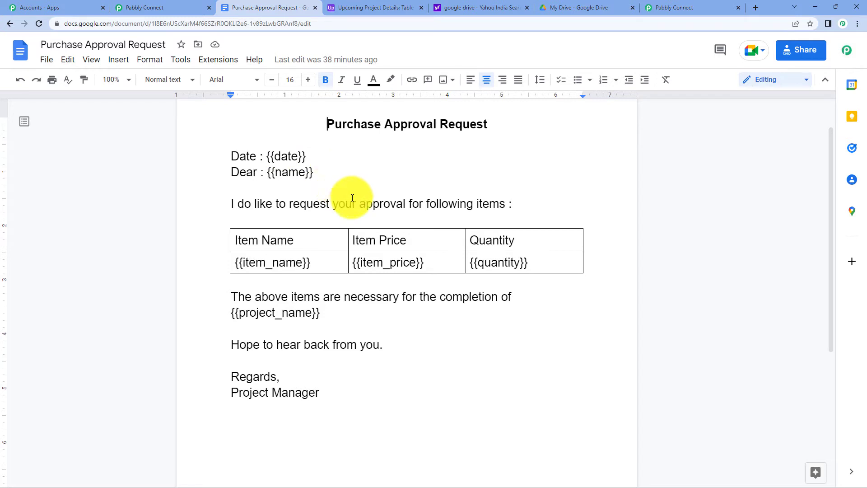
{"action": "scroll", "coordinate": [463, 172], "scroll_direction": "up", "scroll_amount": 1}
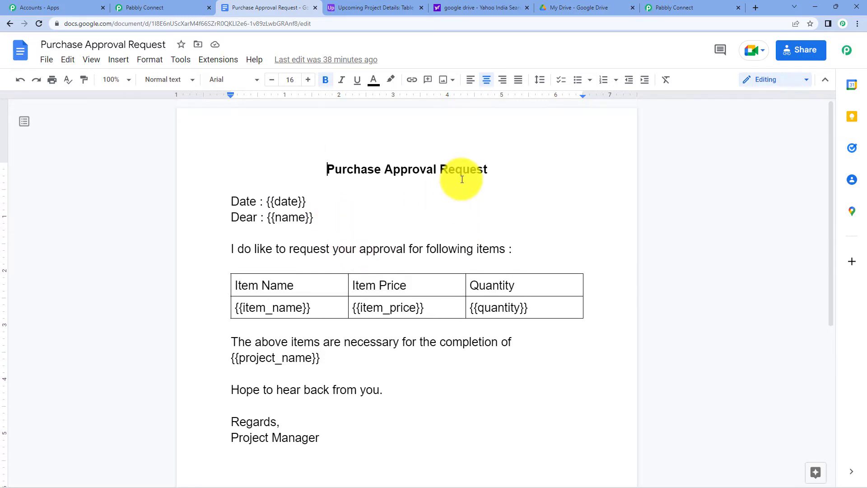
{"action": "scroll", "coordinate": [462, 180], "scroll_direction": "down", "scroll_amount": 1}
{"action": "scroll", "coordinate": [462, 180], "scroll_direction": "up", "scroll_amount": 1}
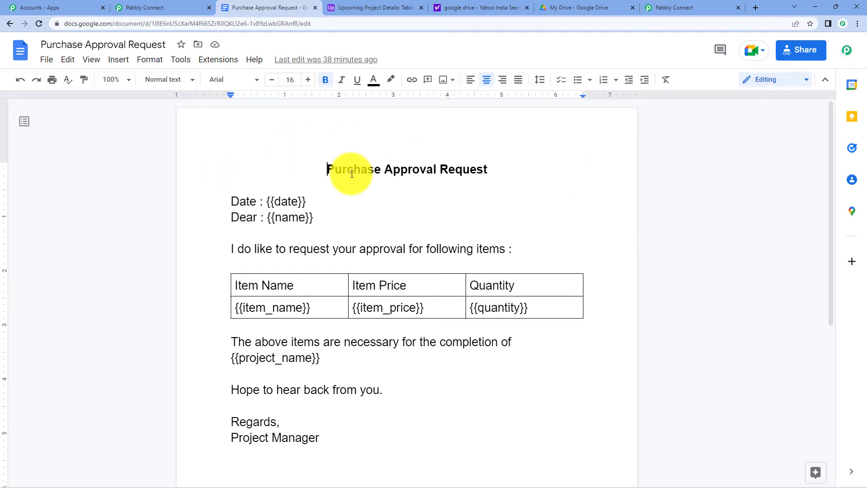
{"action": "left_click", "coordinate": [353, 8]}
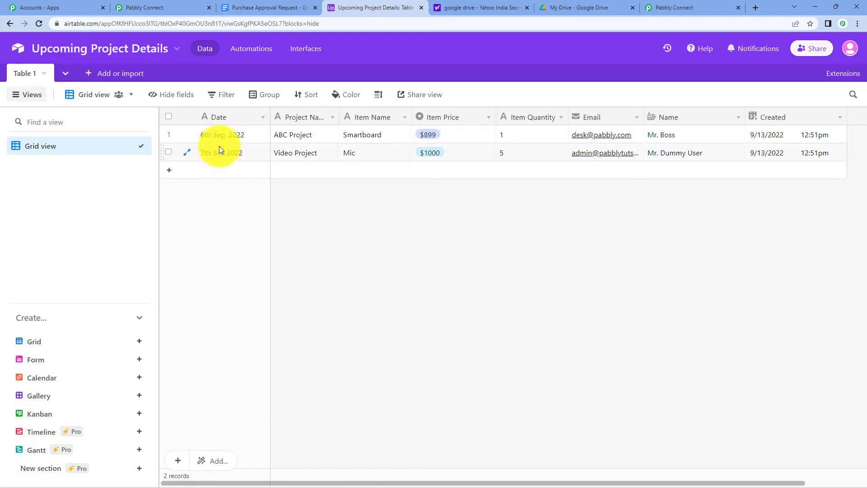
{"action": "left_click", "coordinate": [280, 7]}
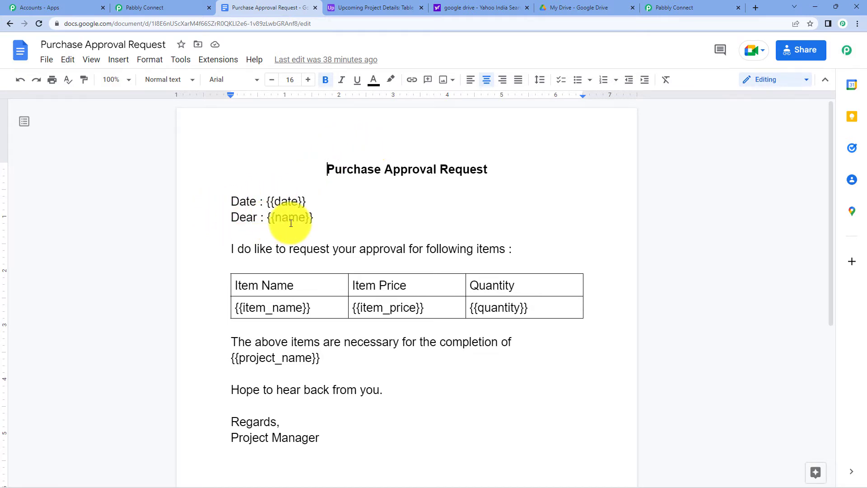
{"action": "left_click", "coordinate": [354, 6]}
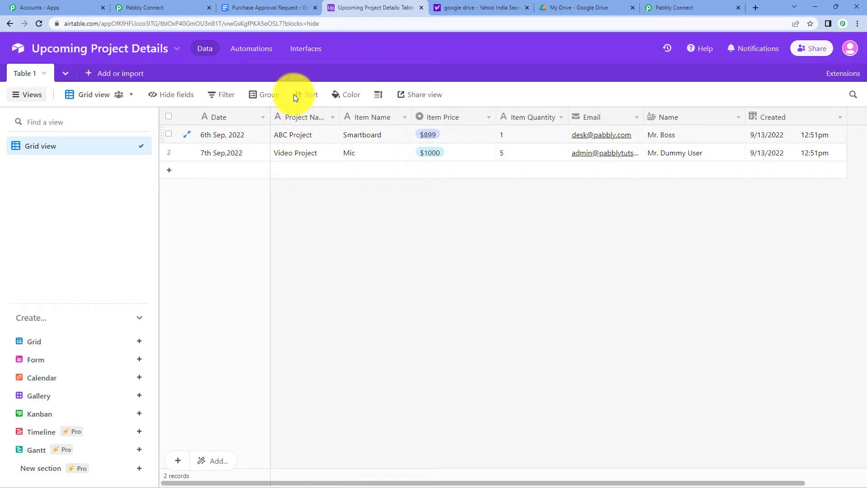
{"action": "left_click", "coordinate": [273, 7]}
{"action": "left_click", "coordinate": [356, 7]}
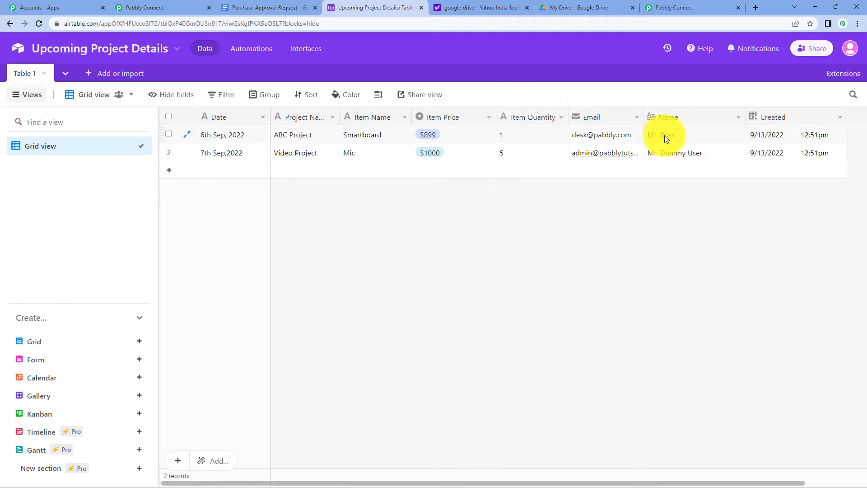
{"action": "left_click", "coordinate": [271, 7]}
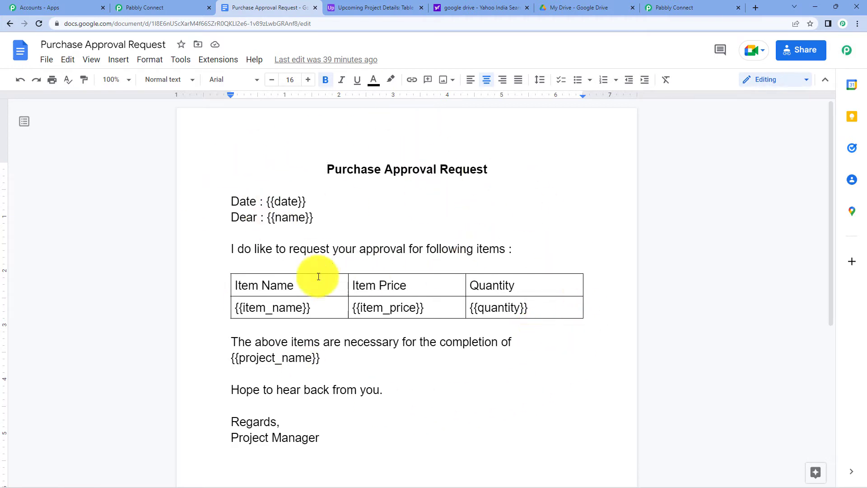
{"action": "left_click", "coordinate": [166, 6]}
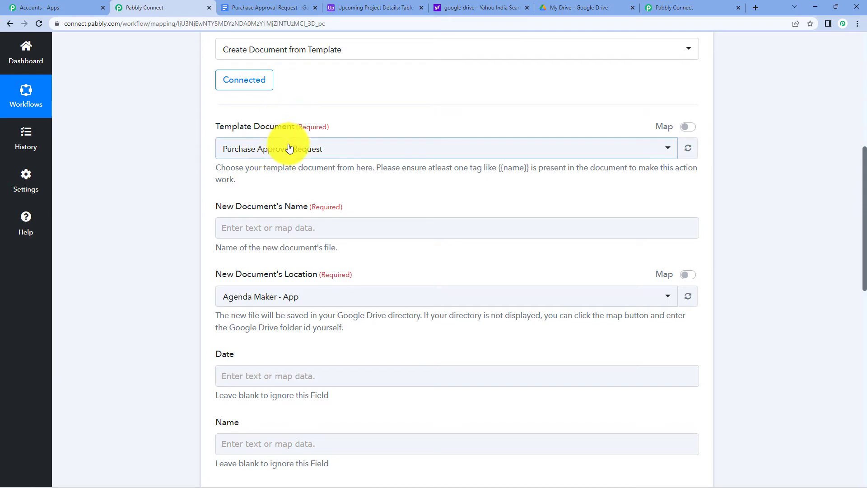
Expand the Airtable trigger to review its sample record.
{"action": "scroll", "coordinate": [325, 147], "scroll_direction": "up", "scroll_amount": 8}
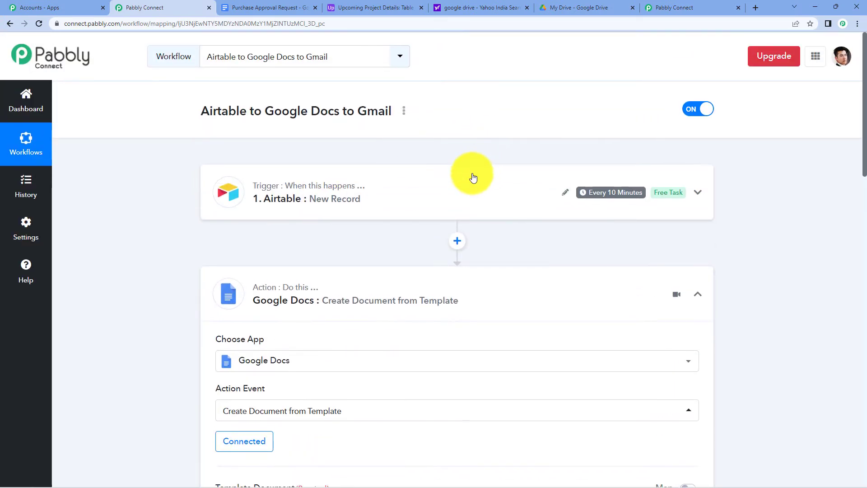
{"action": "left_click", "coordinate": [473, 177]}
{"action": "scroll", "coordinate": [457, 203], "scroll_direction": "down", "scroll_amount": 10}
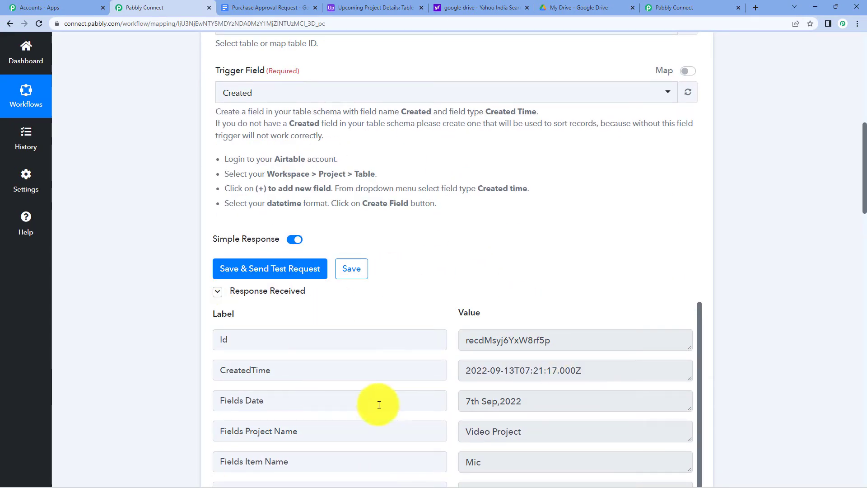
{"action": "scroll", "coordinate": [424, 167], "scroll_direction": "down", "scroll_amount": 7}
{"action": "scroll", "coordinate": [716, 151], "scroll_direction": "down", "scroll_amount": 5}
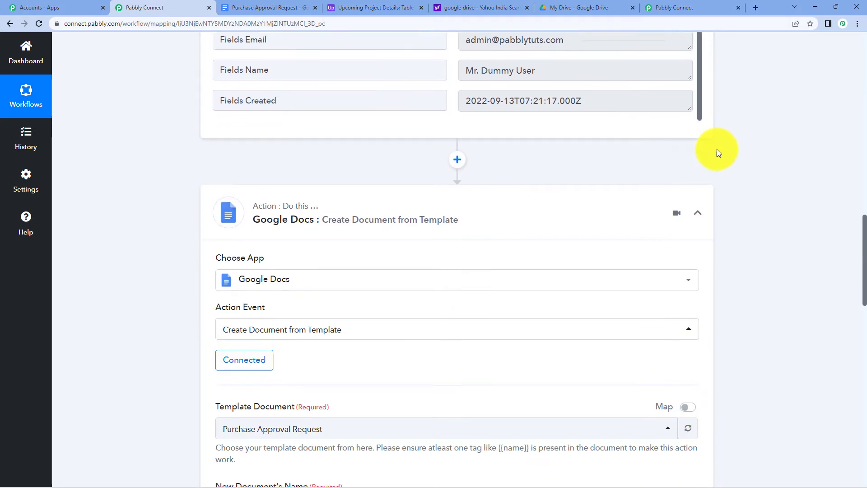
{"action": "scroll", "coordinate": [717, 149], "scroll_direction": "down", "scroll_amount": 5}
{"action": "scroll", "coordinate": [369, 161], "scroll_direction": "up", "scroll_amount": 1}
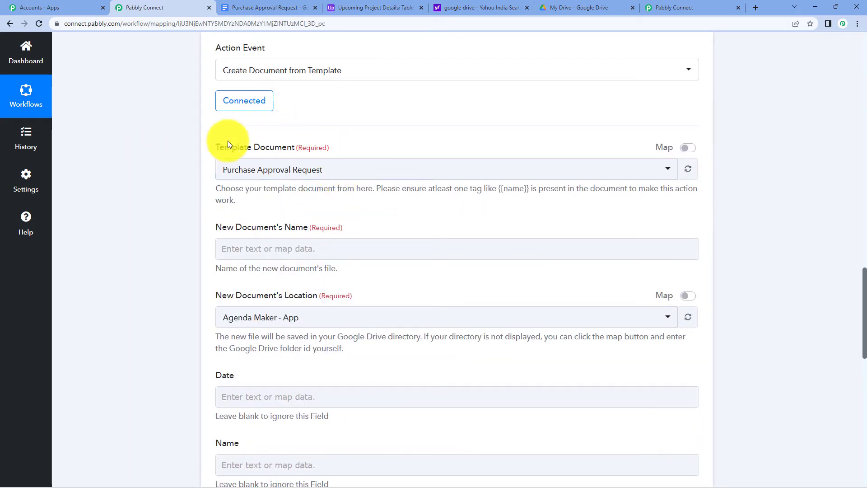
Name the new document 'Dpcument for' plus Airtable's Project Name field, then view the Airtable table.
{"action": "left_click", "coordinate": [273, 250]}
{"action": "type", "text": "Dp"}
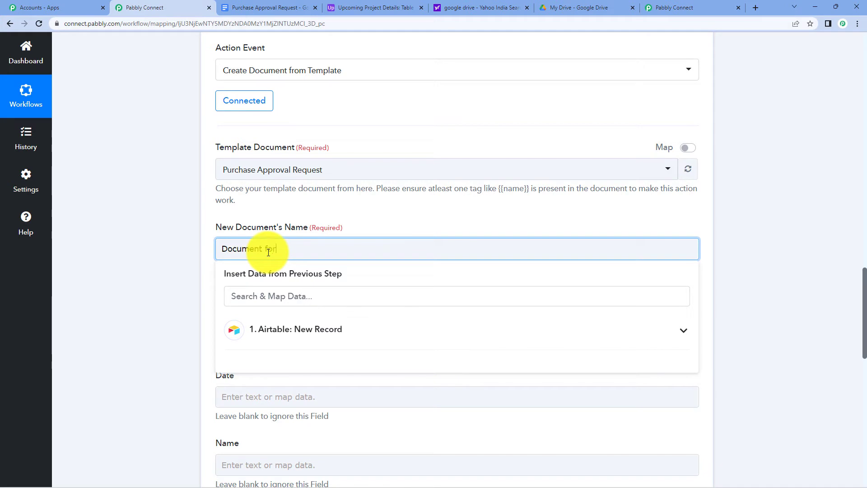
{"action": "type", "text": "cument for"}
{"action": "left_click", "coordinate": [310, 337]}
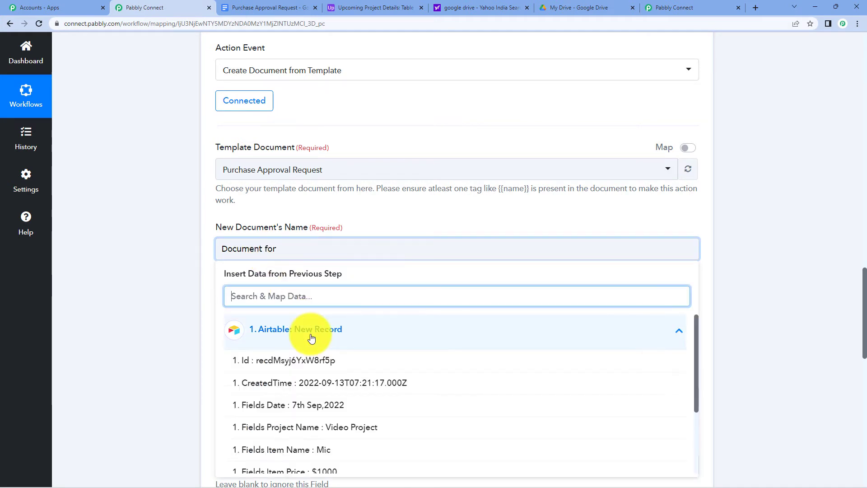
{"action": "left_click", "coordinate": [401, 433]}
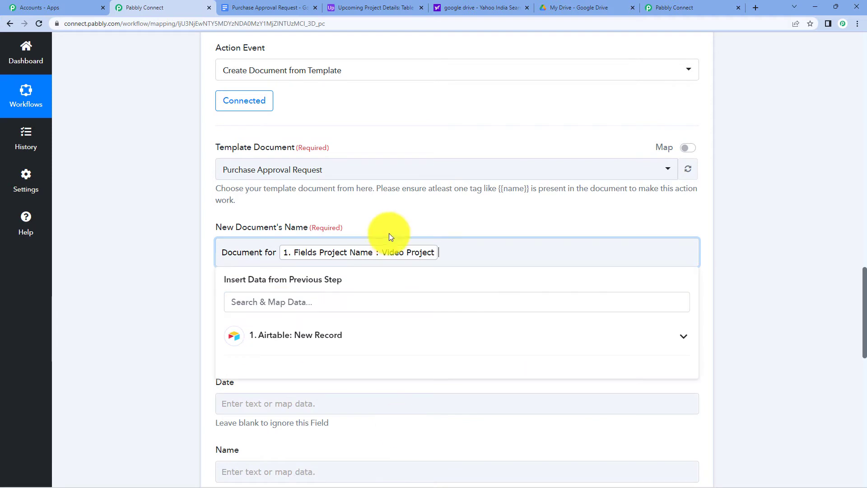
{"action": "left_click", "coordinate": [759, 193]}
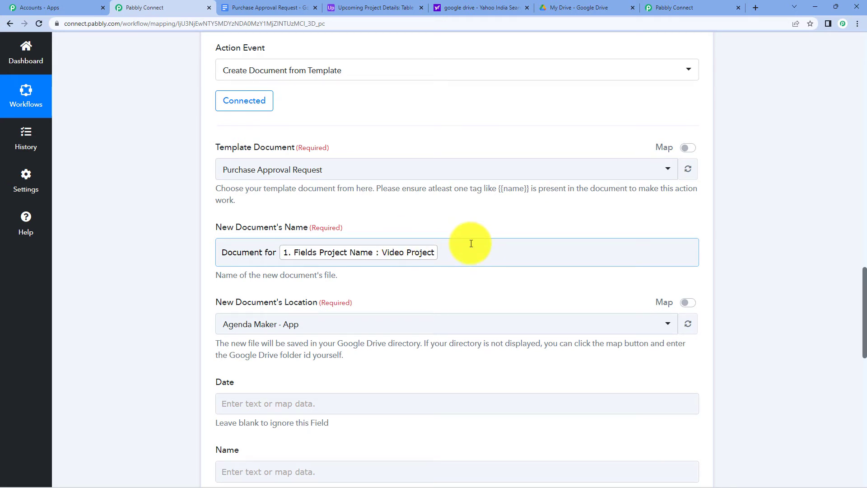
{"action": "left_click", "coordinate": [340, 7]}
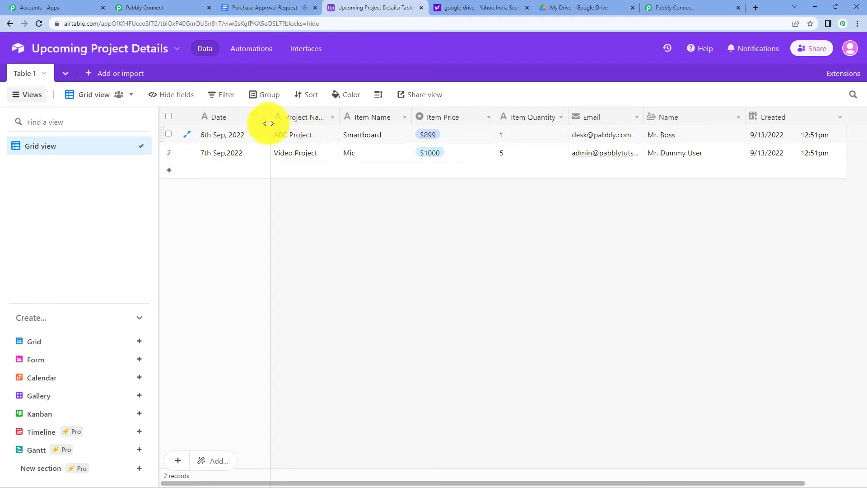
Switch back to the Pabbly Connect tab with the Create Document from Template form.
{"action": "left_click", "coordinate": [127, 8]}
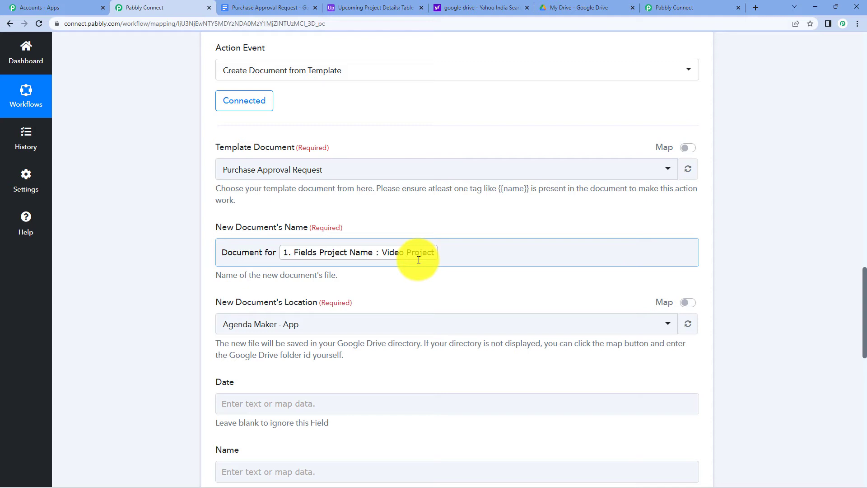
Set the new document's location to the Approval Request folder, checking it in Google Drive.
{"action": "scroll", "coordinate": [420, 259], "scroll_direction": "down", "scroll_amount": 2}
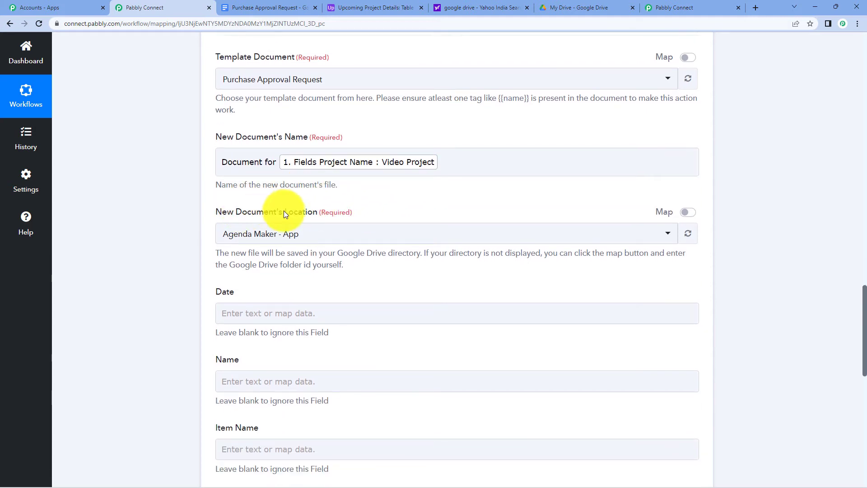
{"action": "scroll", "coordinate": [375, 149], "scroll_direction": "down", "scroll_amount": 2}
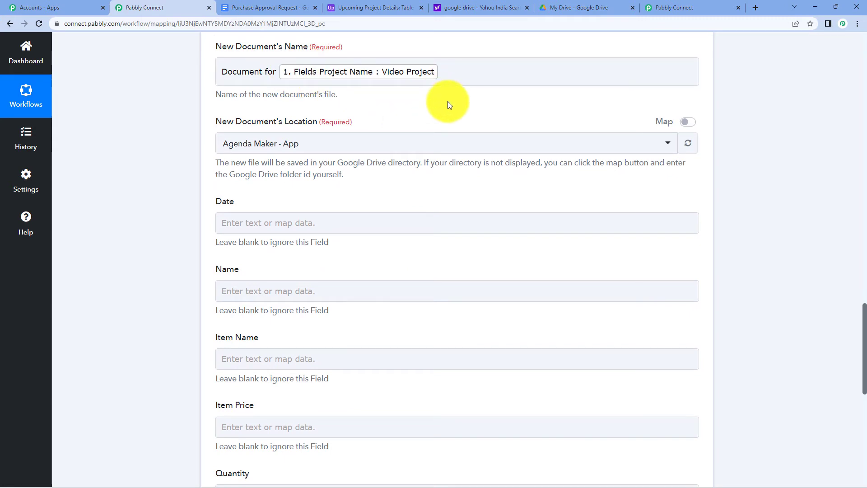
{"action": "left_click", "coordinate": [422, 143]}
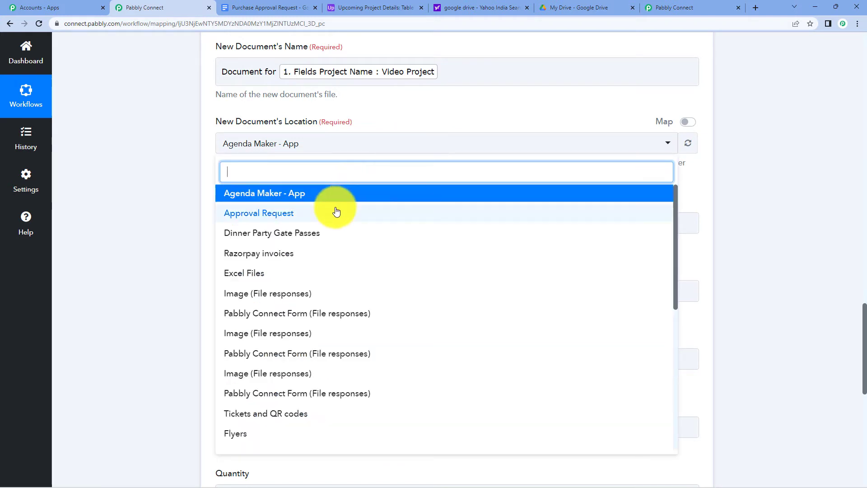
{"action": "left_click", "coordinate": [294, 219]}
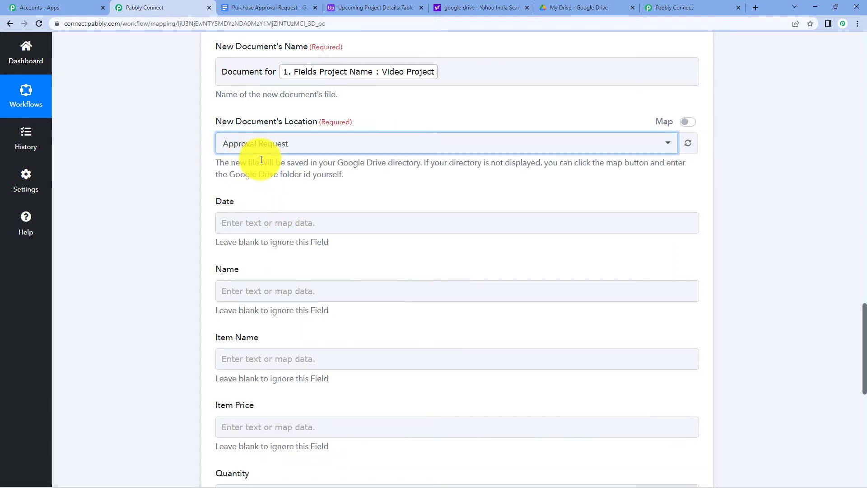
{"action": "left_click", "coordinate": [547, 8]}
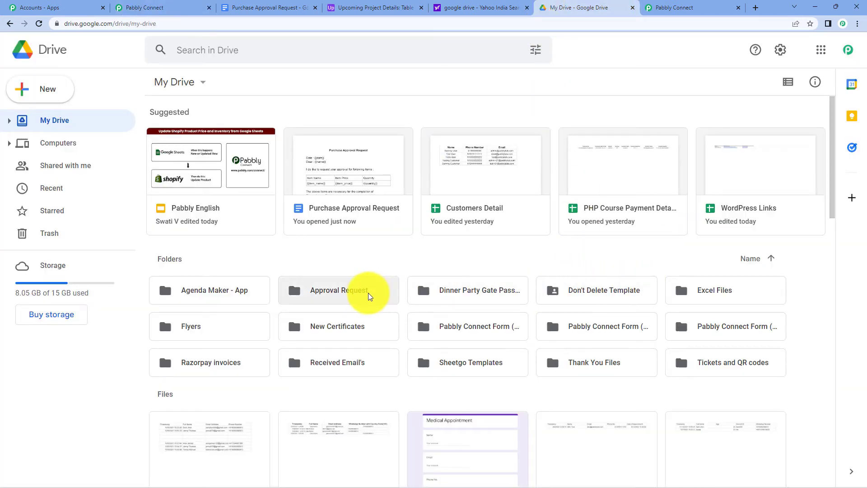
{"action": "left_click", "coordinate": [262, 4]}
{"action": "left_click", "coordinate": [154, 6]}
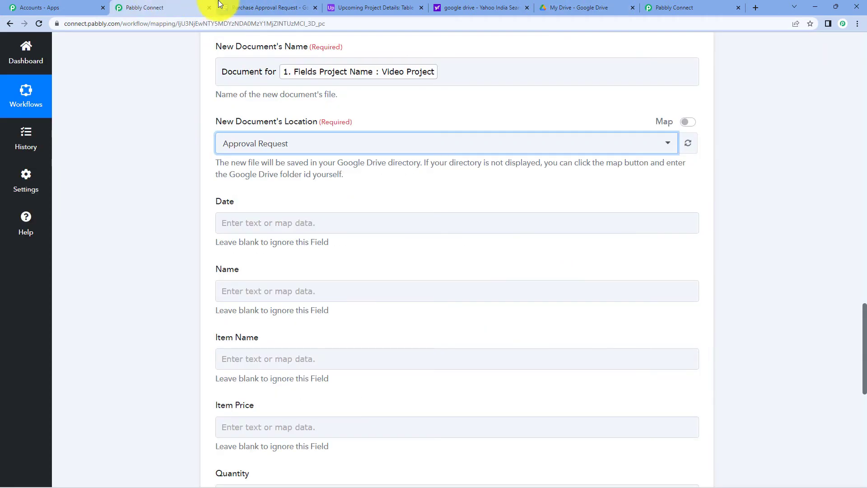
{"action": "scroll", "coordinate": [340, 283], "scroll_direction": "up", "scroll_amount": 2}
{"action": "scroll", "coordinate": [277, 274], "scroll_direction": "down", "scroll_amount": 1}
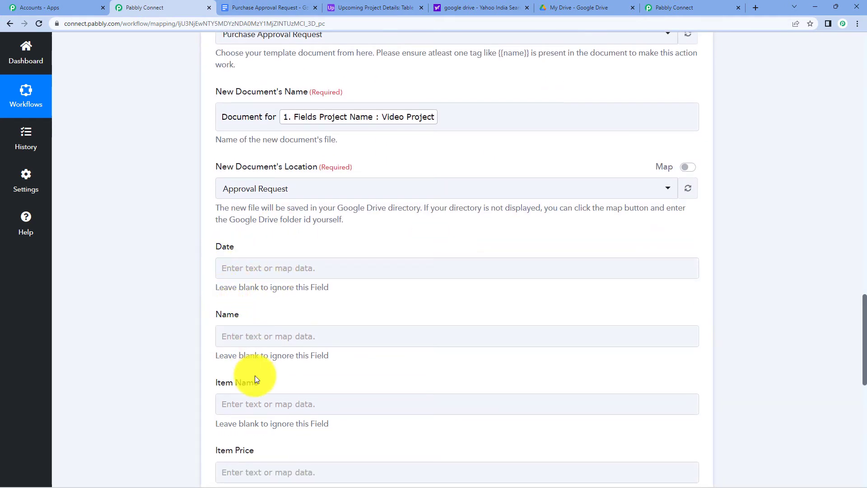
{"action": "scroll", "coordinate": [266, 288], "scroll_direction": "up", "scroll_amount": 1}
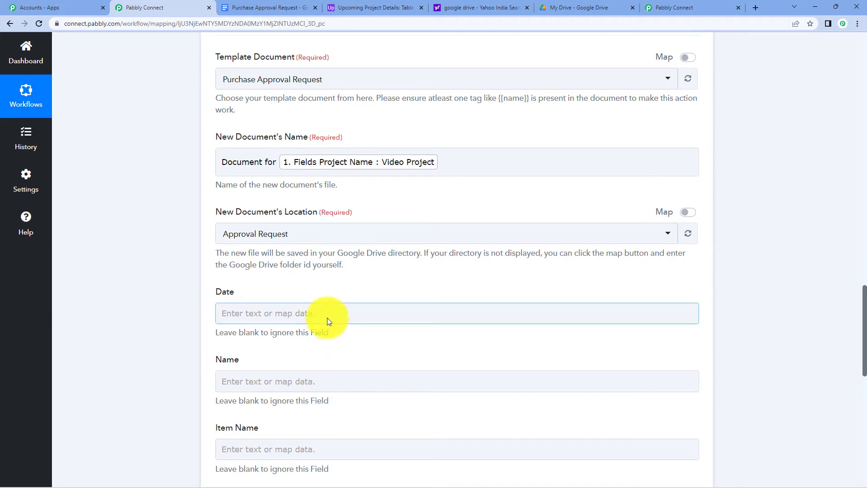
{"action": "left_click", "coordinate": [248, 8]}
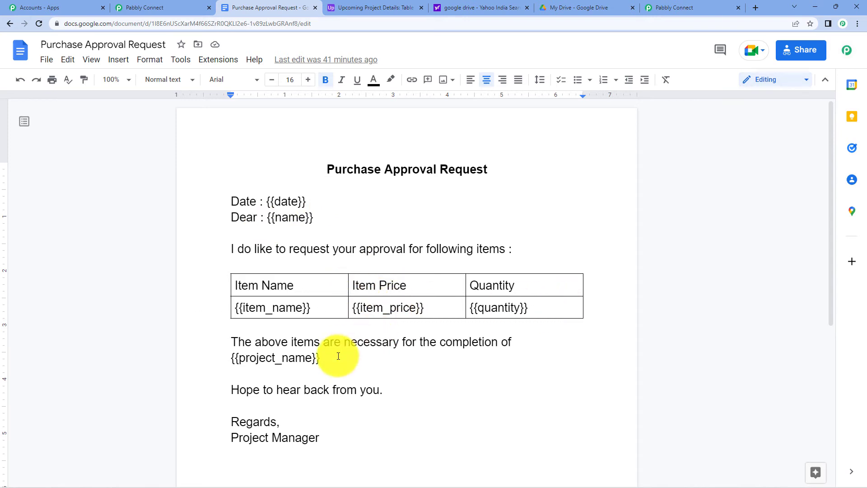
{"action": "left_click", "coordinate": [163, 7]}
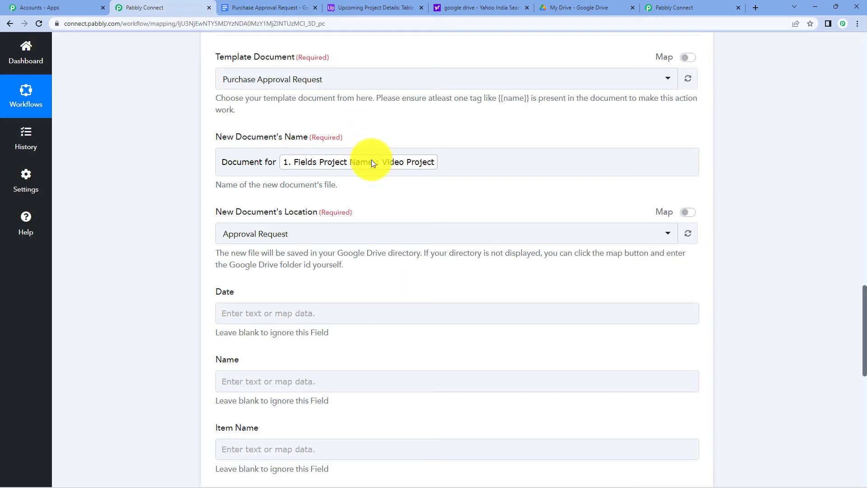
{"action": "scroll", "coordinate": [316, 194], "scroll_direction": "down", "scroll_amount": 1}
{"action": "scroll", "coordinate": [335, 281], "scroll_direction": "down", "scroll_amount": 7}
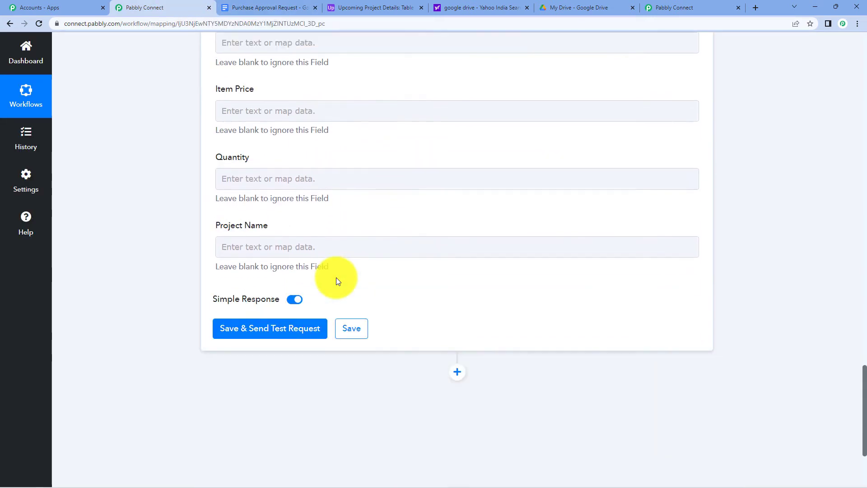
{"action": "scroll", "coordinate": [335, 280], "scroll_direction": "up", "scroll_amount": 7}
{"action": "left_click", "coordinate": [394, 219]}
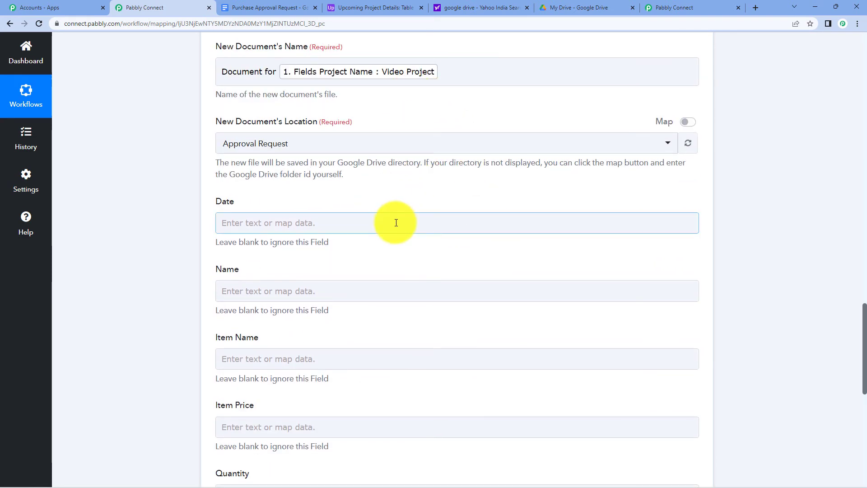
{"action": "left_click", "coordinate": [269, 208]}
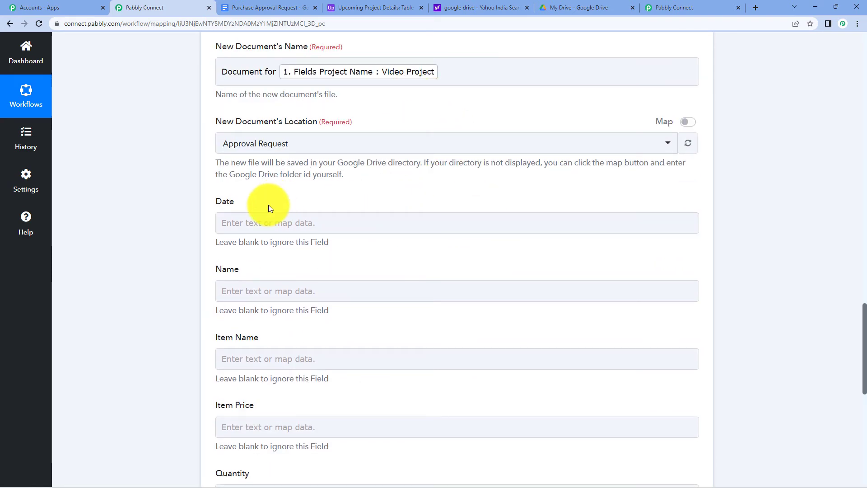
{"action": "left_click", "coordinate": [253, 7]}
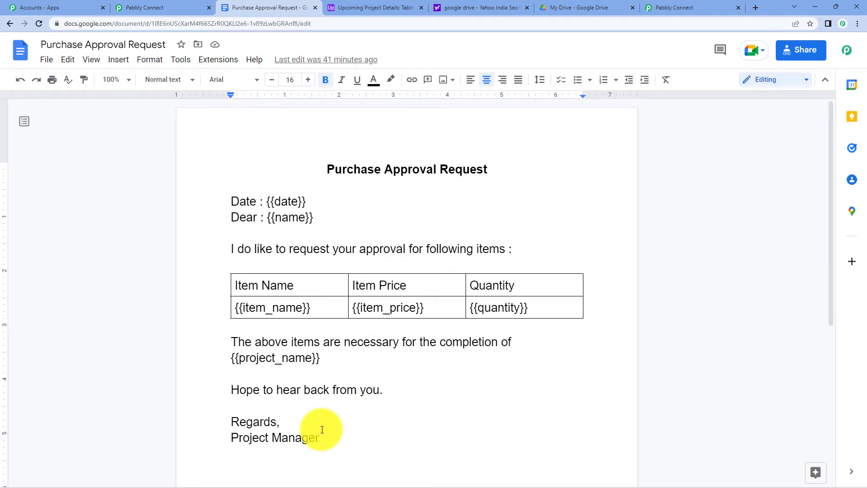
{"action": "left_click", "coordinate": [188, 7]}
{"action": "scroll", "coordinate": [352, 334], "scroll_direction": "down", "scroll_amount": 3}
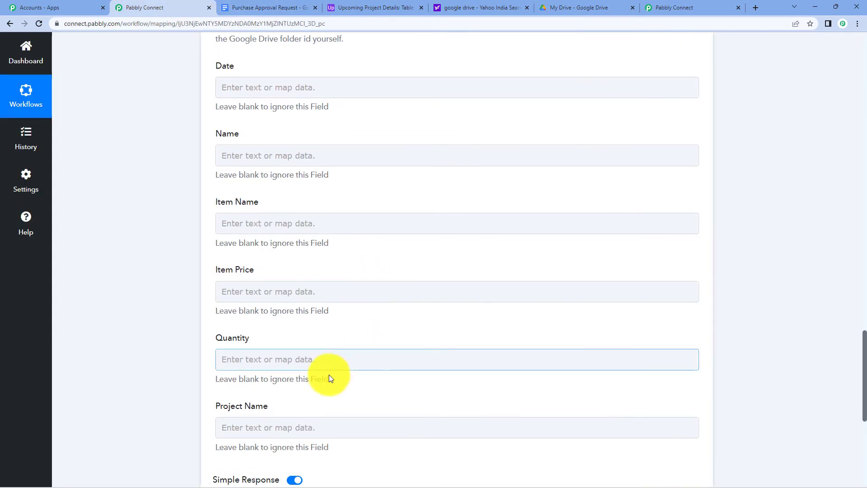
{"action": "scroll", "coordinate": [341, 271], "scroll_direction": "up", "scroll_amount": 3}
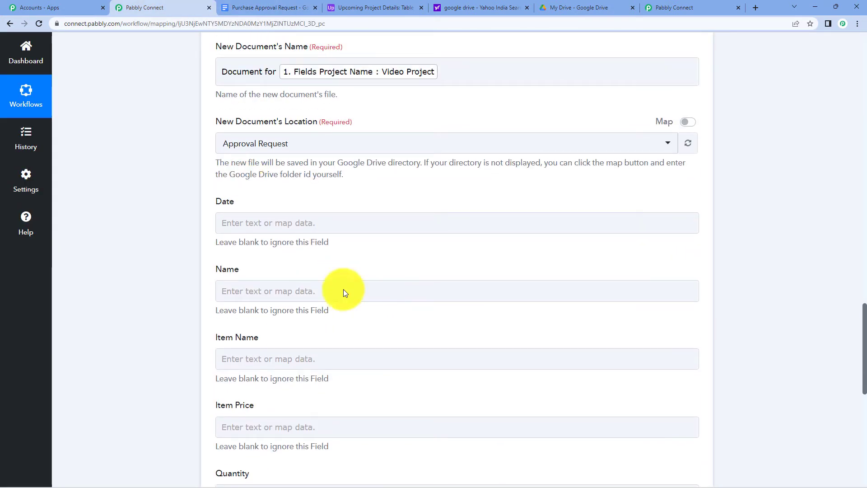
{"action": "left_click", "coordinate": [514, 289]}
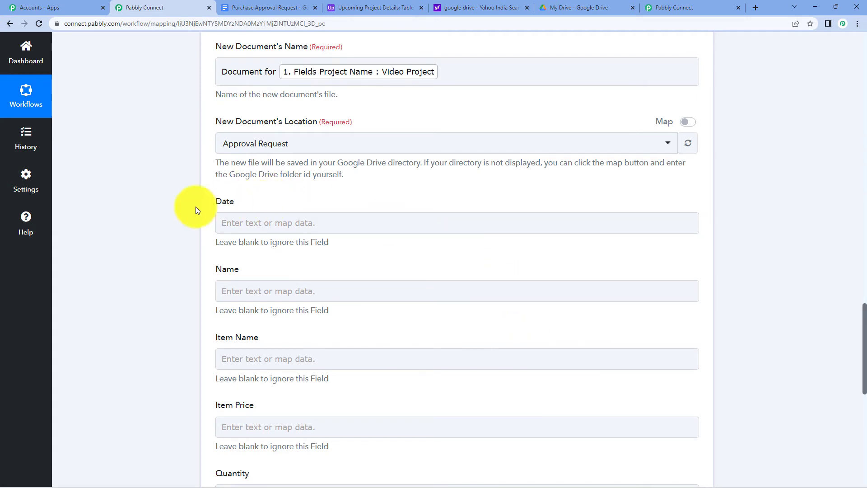
Map the template's Date, Name and Item Name to the record's 7th Sep,2022, contact name and Mic.
{"action": "left_click", "coordinate": [303, 223]}
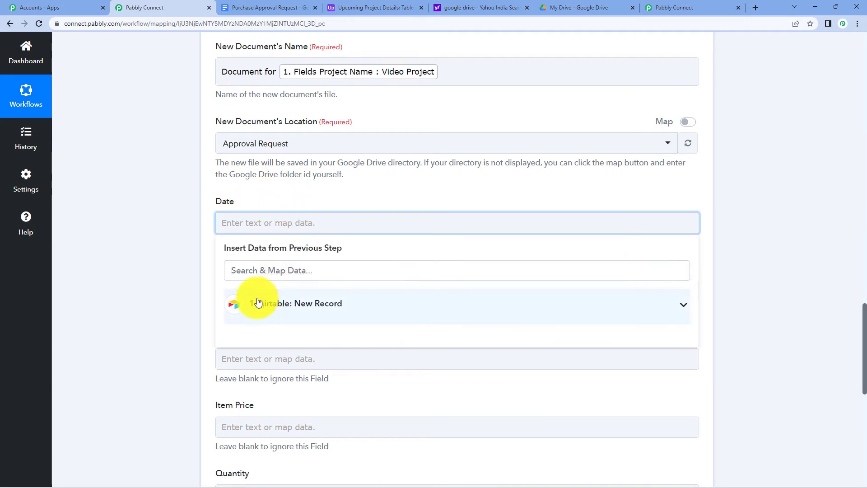
{"action": "left_click", "coordinate": [358, 305]}
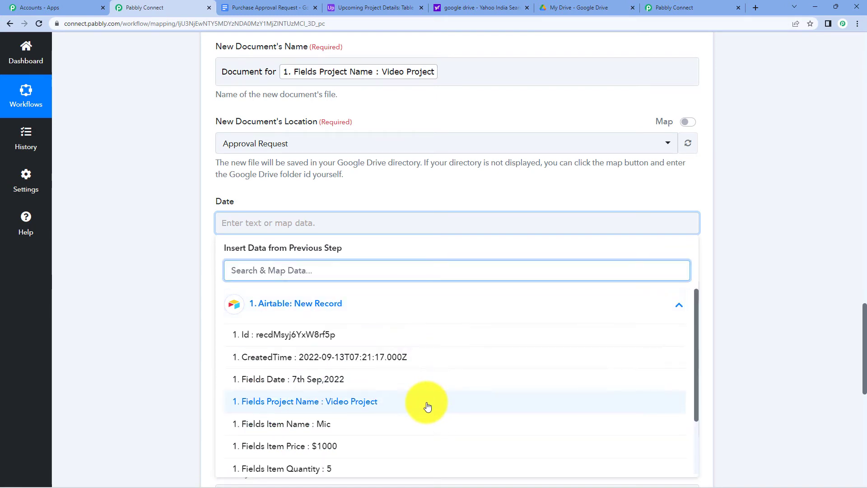
{"action": "left_click", "coordinate": [360, 381]}
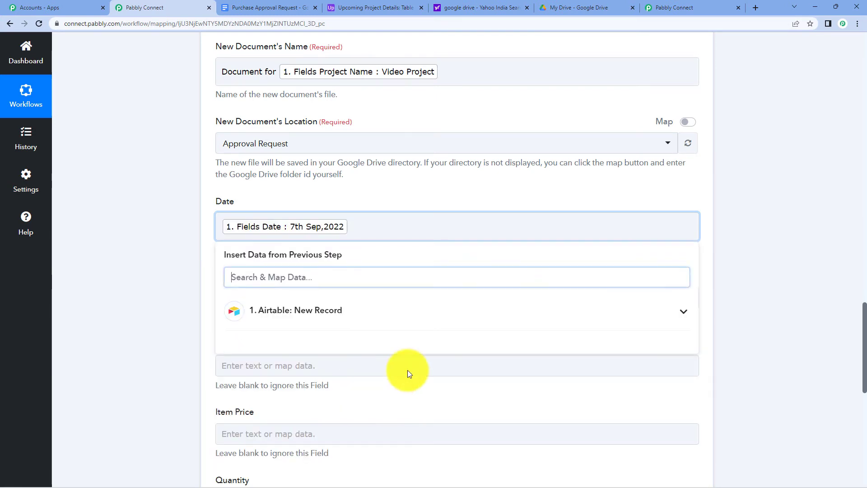
{"action": "left_click", "coordinate": [750, 228]}
{"action": "scroll", "coordinate": [484, 234], "scroll_direction": "down", "scroll_amount": 2}
{"action": "left_click", "coordinate": [280, 205]}
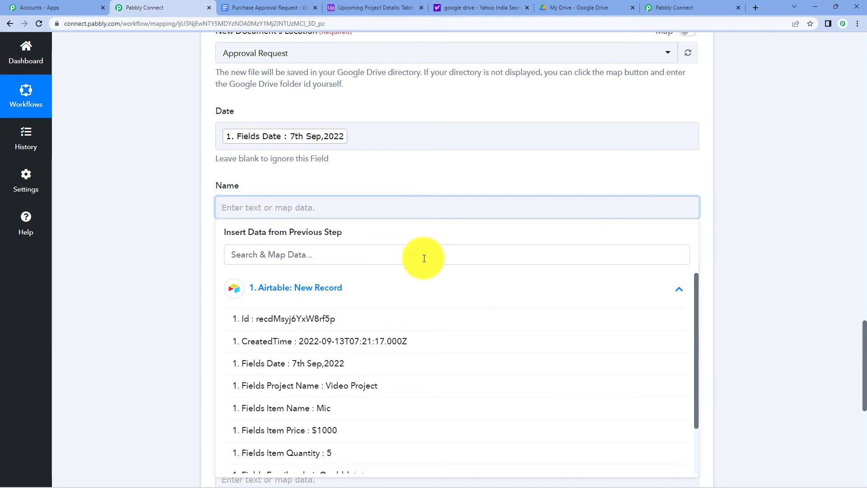
{"action": "scroll", "coordinate": [444, 339], "scroll_direction": "down", "scroll_amount": 1}
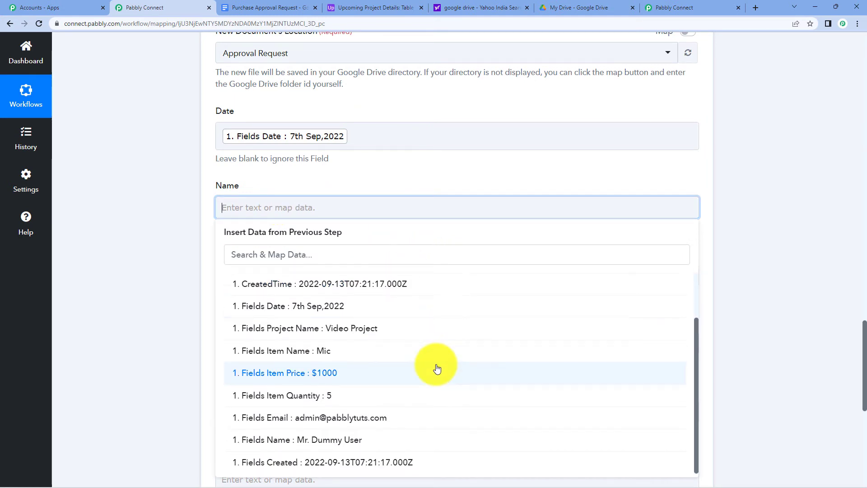
{"action": "left_click", "coordinate": [365, 440]}
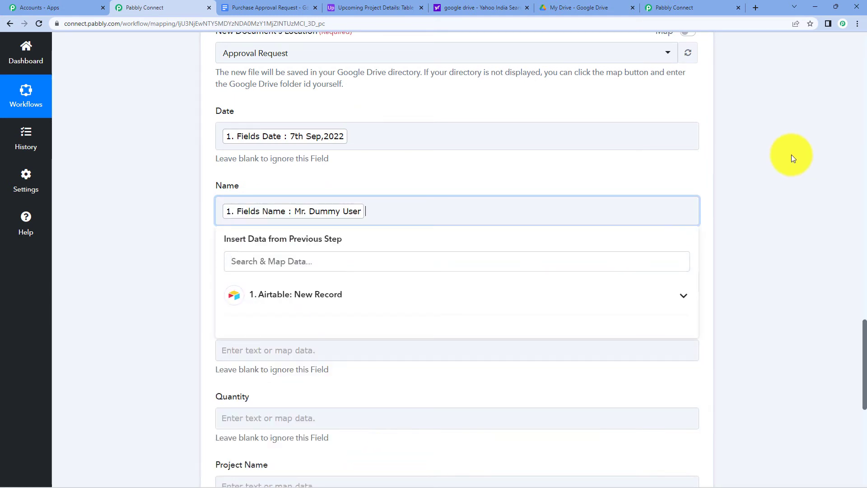
{"action": "left_click", "coordinate": [792, 155]}
{"action": "scroll", "coordinate": [603, 175], "scroll_direction": "down", "scroll_amount": 2}
{"action": "left_click", "coordinate": [310, 192]}
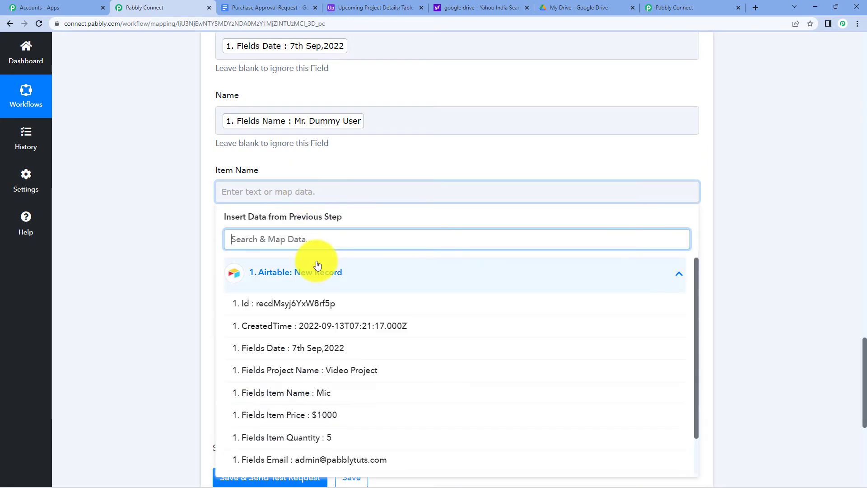
{"action": "left_click", "coordinate": [374, 394]}
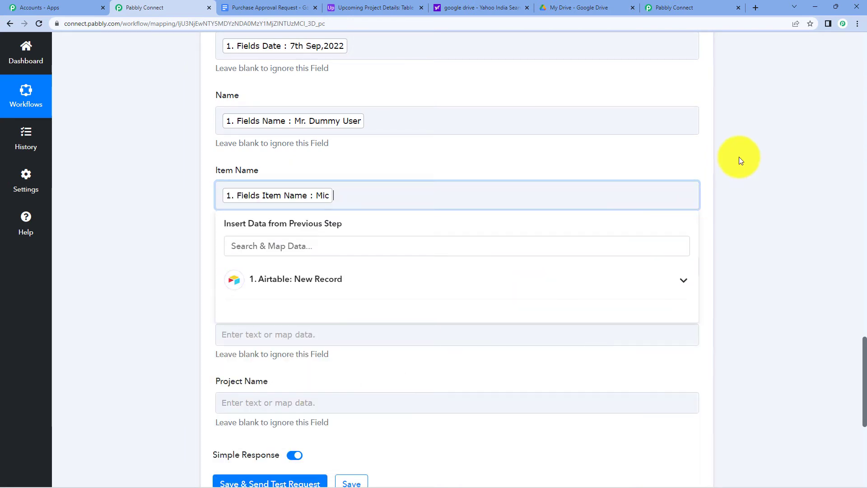
{"action": "left_click", "coordinate": [739, 157]}
Map Item Price, Quantity and Project Name to the record's $1000, 5 and Video Project.
{"action": "scroll", "coordinate": [536, 181], "scroll_direction": "down", "scroll_amount": 2}
{"action": "left_click", "coordinate": [286, 175]}
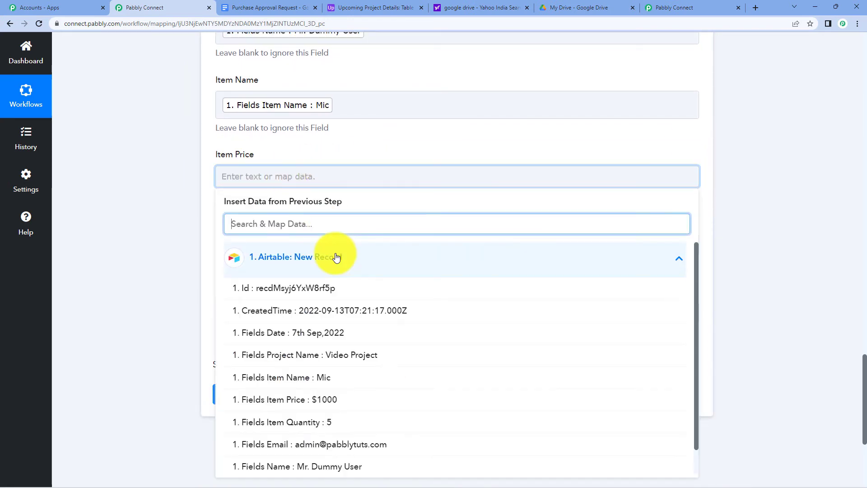
{"action": "left_click", "coordinate": [382, 399]}
{"action": "left_click", "coordinate": [769, 104]}
{"action": "scroll", "coordinate": [768, 107], "scroll_direction": "down", "scroll_amount": 2}
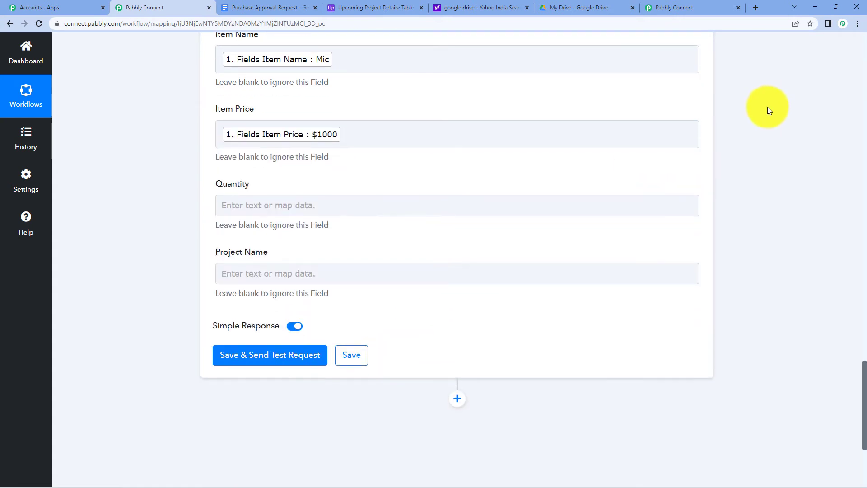
{"action": "left_click", "coordinate": [223, 162]}
{"action": "left_click", "coordinate": [285, 240]}
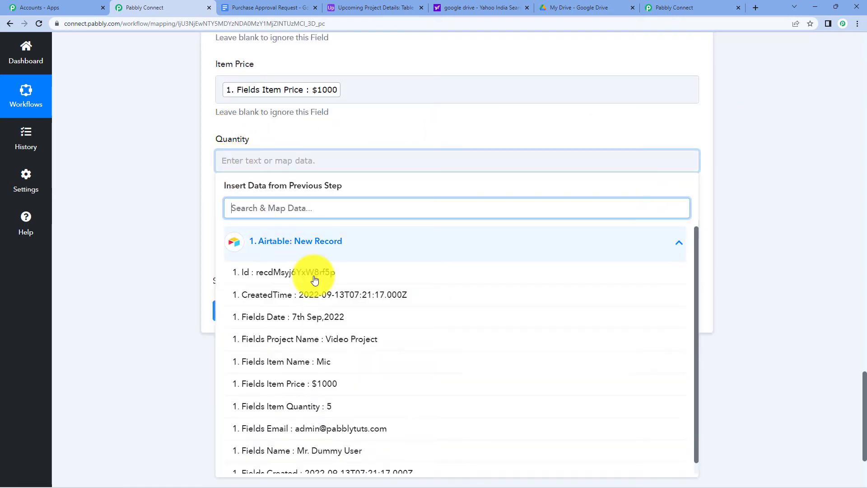
{"action": "left_click", "coordinate": [360, 402]}
{"action": "left_click", "coordinate": [728, 178]}
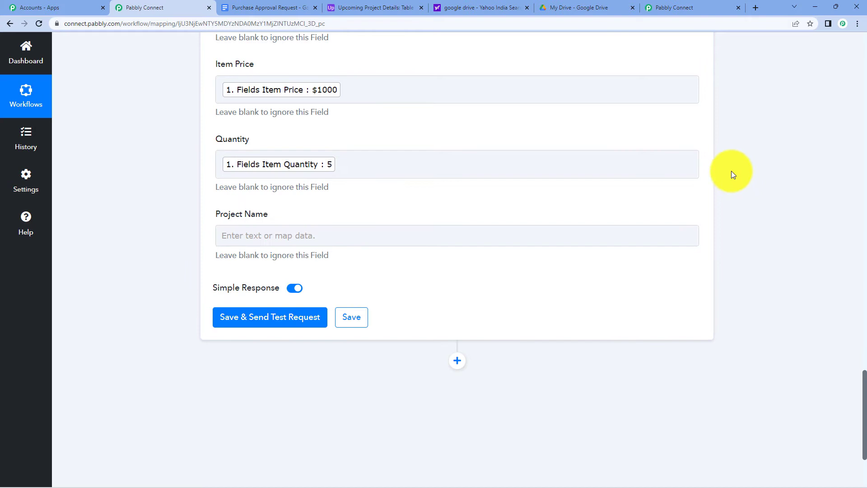
{"action": "left_click", "coordinate": [320, 238]}
{"action": "left_click", "coordinate": [317, 317]}
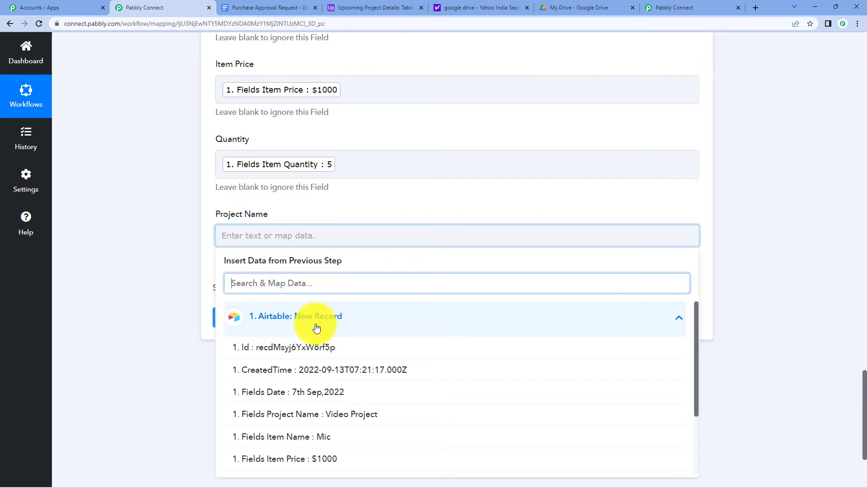
{"action": "left_click", "coordinate": [375, 414]}
{"action": "left_click", "coordinate": [793, 131]}
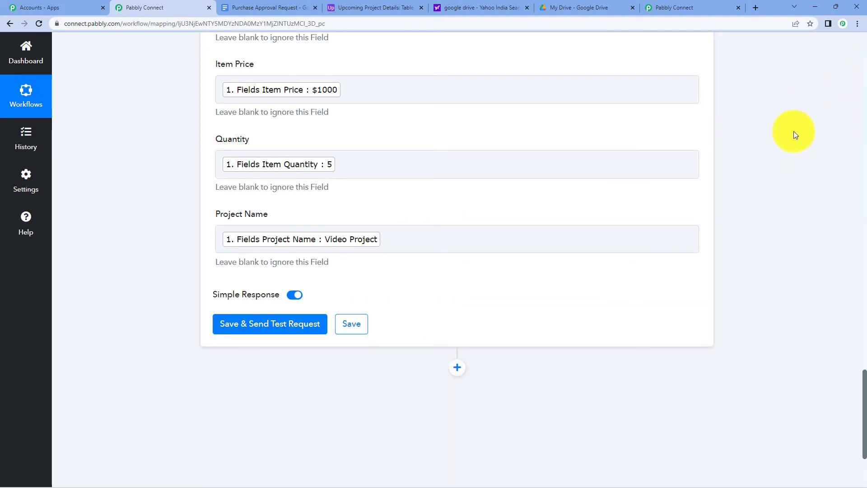
{"action": "scroll", "coordinate": [516, 34], "scroll_direction": "up", "scroll_amount": 4}
{"action": "scroll", "coordinate": [763, 133], "scroll_direction": "down", "scroll_amount": 4}
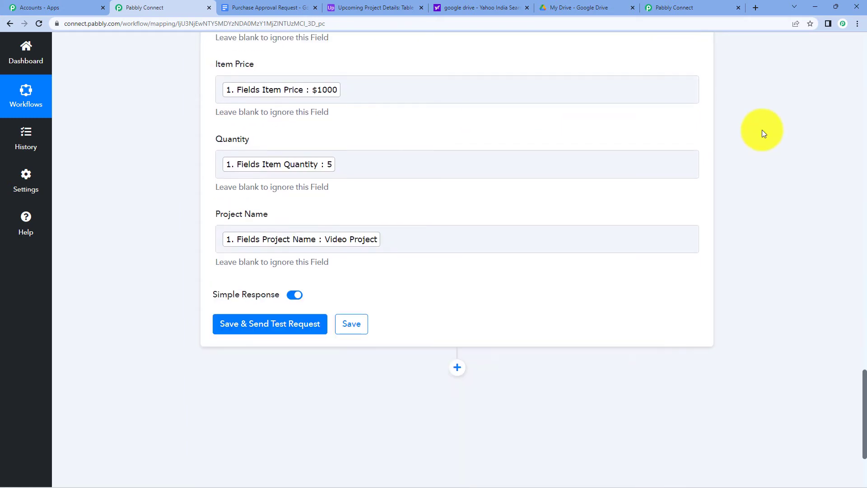
Save the Google Docs step and send a test request, checking the replaced-text response.
{"action": "left_click", "coordinate": [277, 328]}
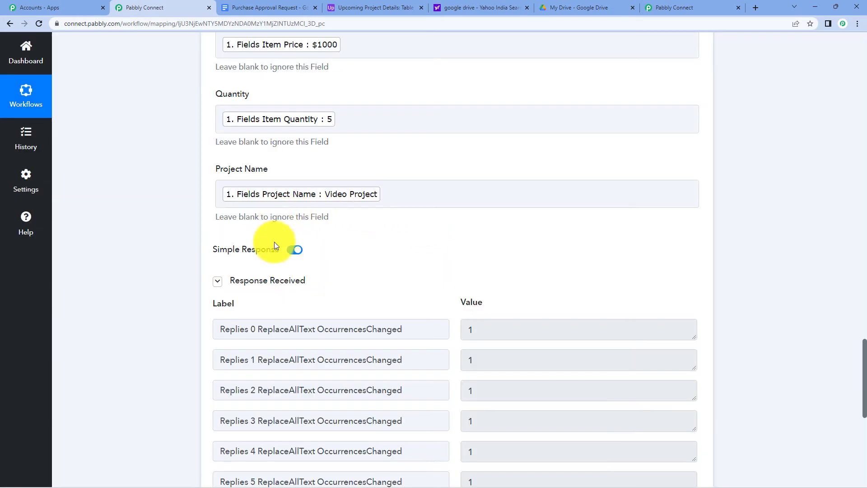
{"action": "scroll", "coordinate": [416, 169], "scroll_direction": "up", "scroll_amount": 4}
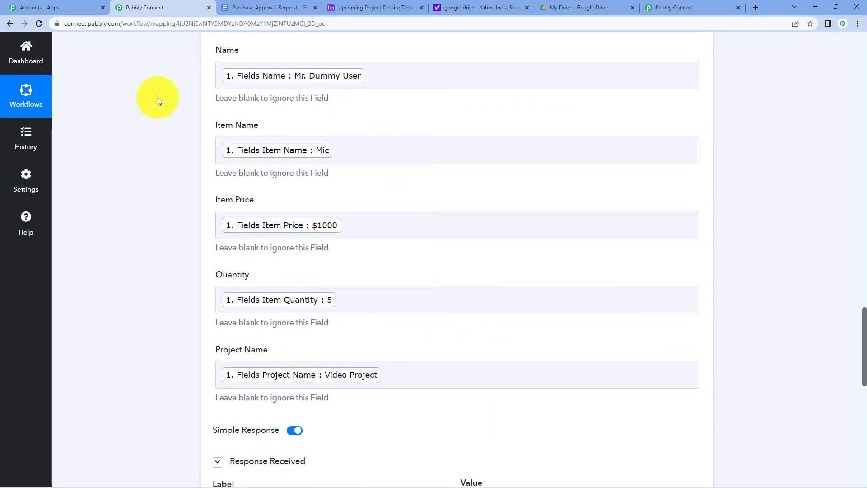
{"action": "left_click", "coordinate": [435, 138]}
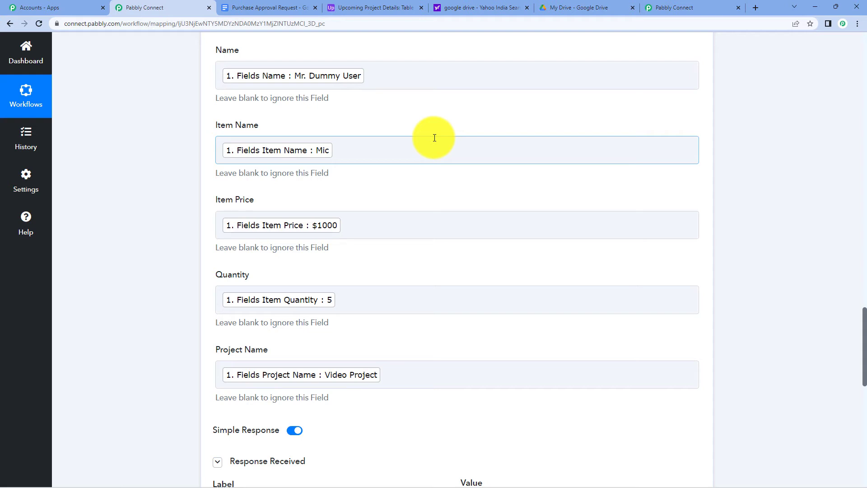
In Google Drive, open 'Document for Video Project' inside the Approval Request folder.
{"action": "left_click", "coordinate": [593, 7]}
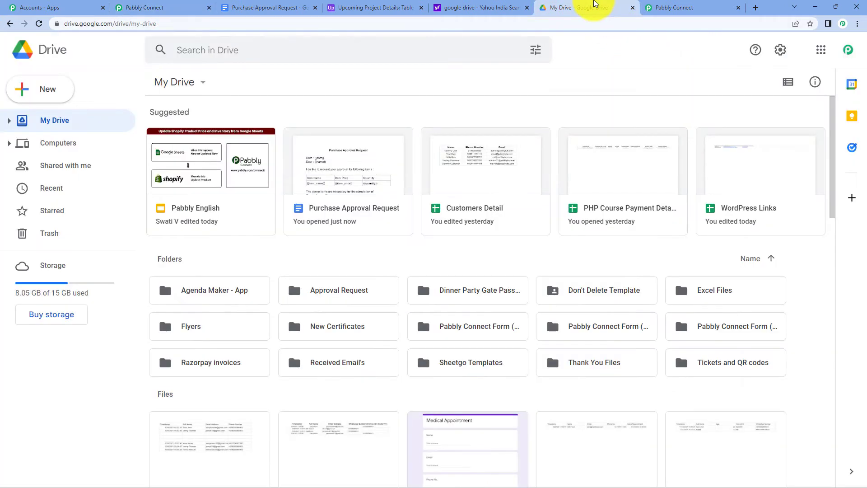
{"action": "double_click", "coordinate": [365, 300]}
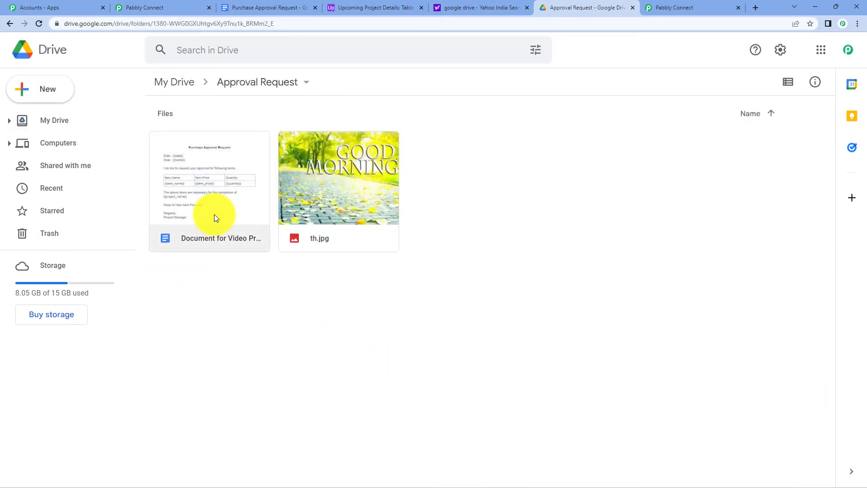
{"action": "double_click", "coordinate": [215, 216]}
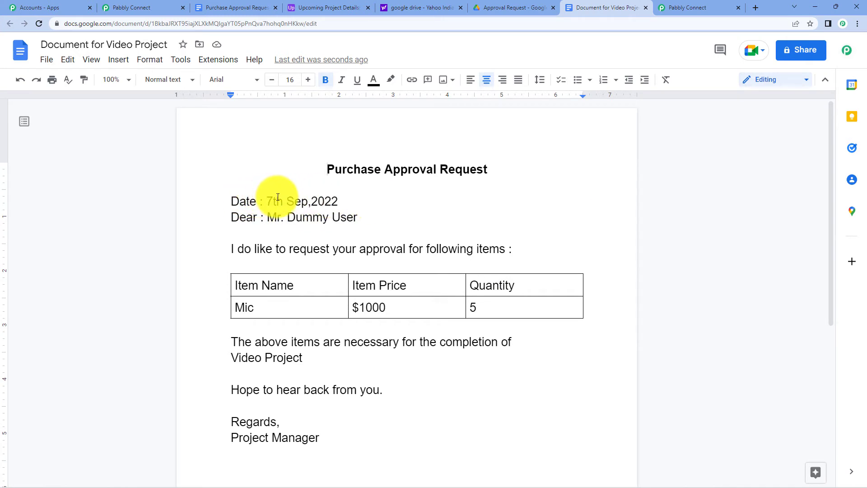
Compare the filled document with the Airtable record, close the Yahoo search tab, and return to the document.
{"action": "left_click", "coordinate": [329, 8]}
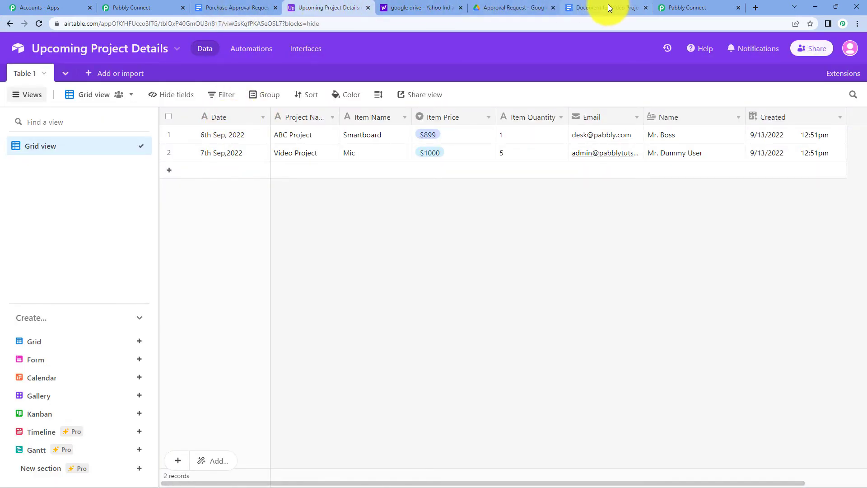
{"action": "left_click_drag", "start_coordinate": [608, 4], "coordinate": [449, 3]}
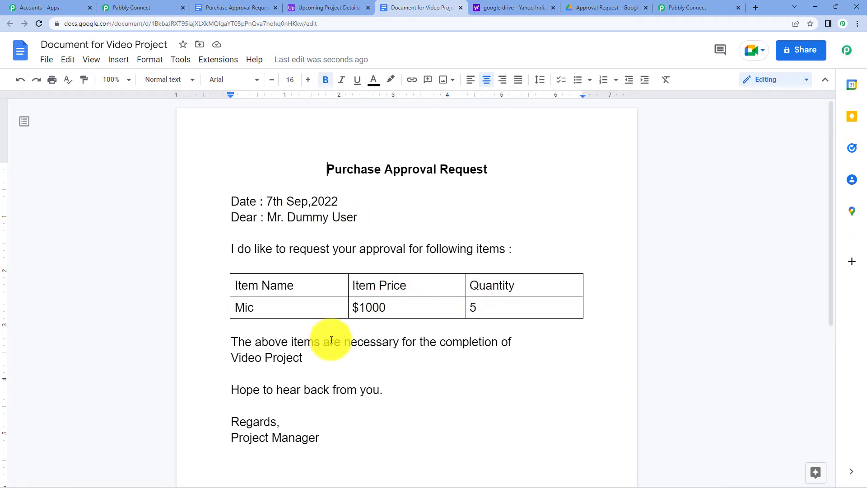
{"action": "left_click", "coordinate": [340, 6]}
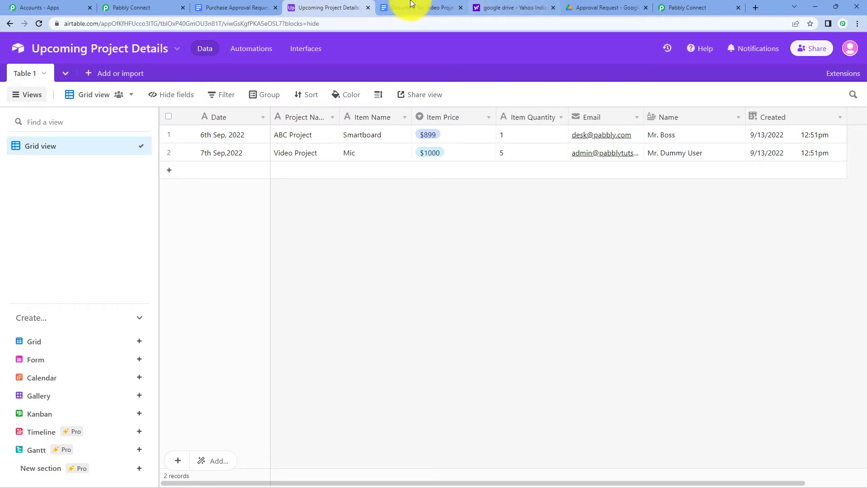
{"action": "left_click", "coordinate": [516, 7]}
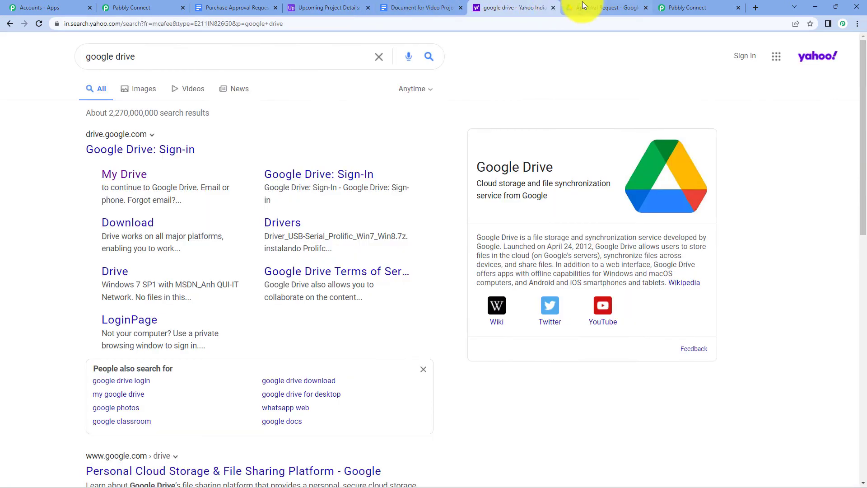
{"action": "left_click", "coordinate": [553, 8]}
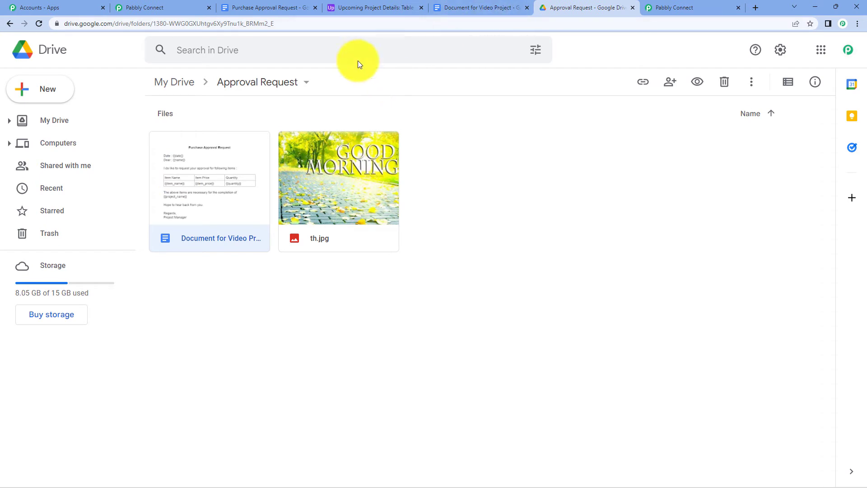
{"action": "left_click", "coordinate": [501, 7]}
{"action": "left_click", "coordinate": [597, 6]}
{"action": "left_click", "coordinate": [479, 7]}
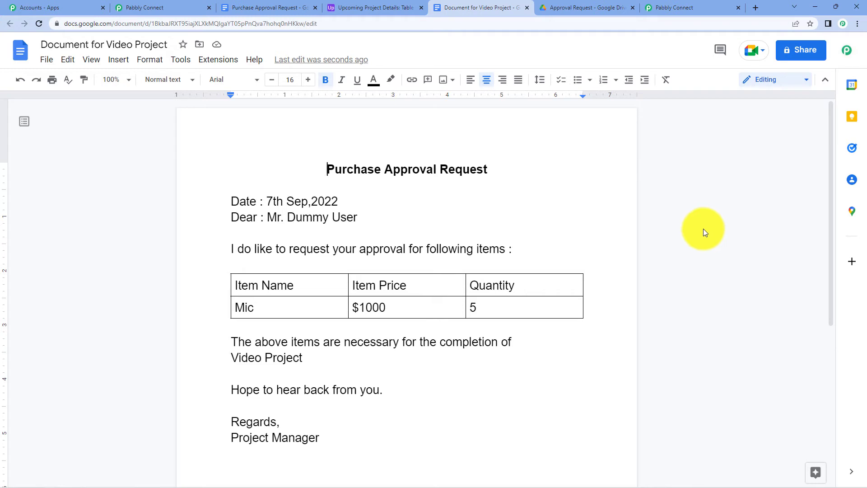
Review the Google Docs action step against the Approval Request folder in Google Drive.
{"action": "left_click", "coordinate": [167, 12]}
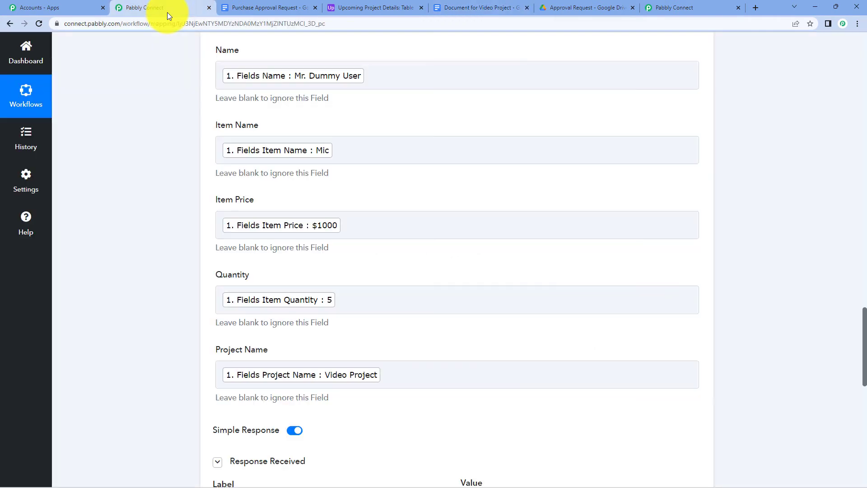
{"action": "scroll", "coordinate": [646, 169], "scroll_direction": "up", "scroll_amount": 7}
{"action": "scroll", "coordinate": [651, 142], "scroll_direction": "up", "scroll_amount": 4}
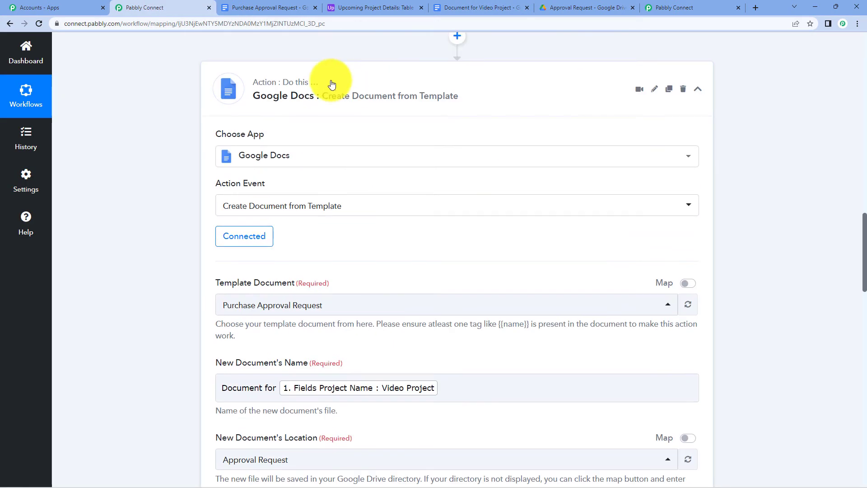
{"action": "left_click", "coordinate": [330, 82]}
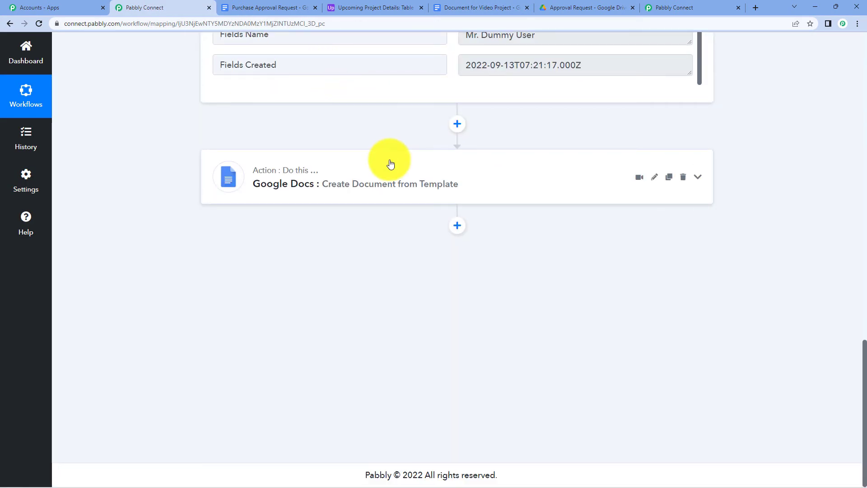
{"action": "left_click", "coordinate": [585, 7]}
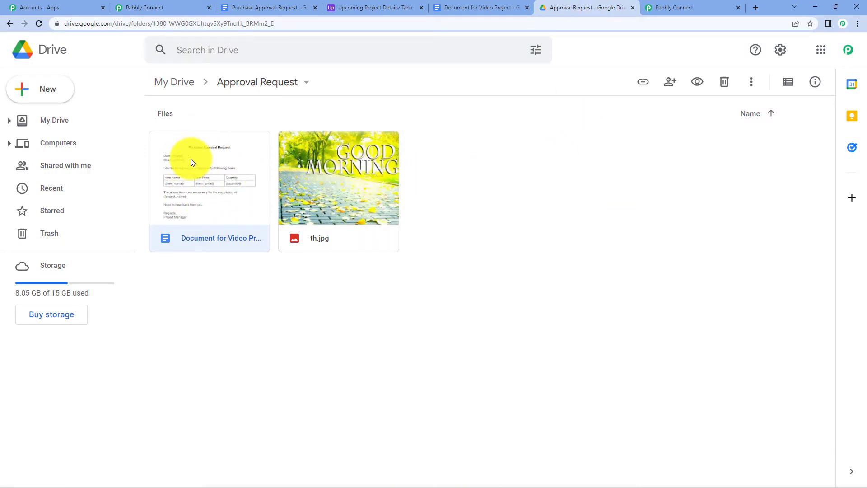
{"action": "left_click", "coordinate": [164, 6]}
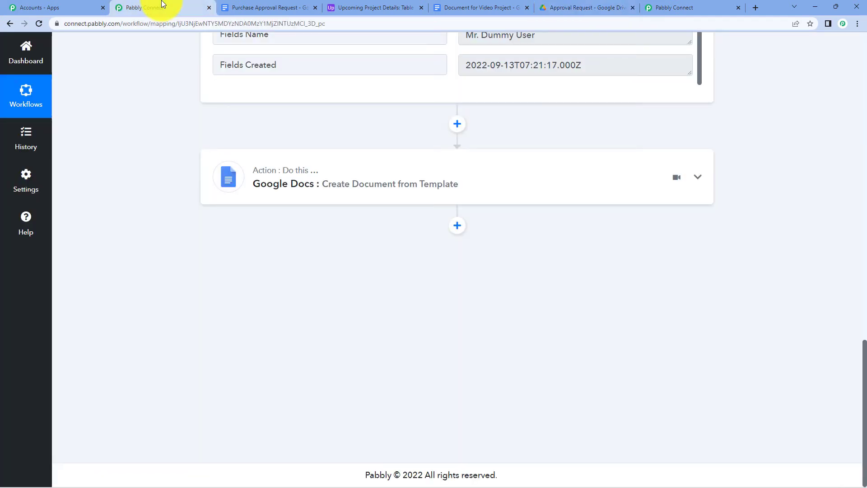
{"action": "left_click", "coordinate": [303, 169]}
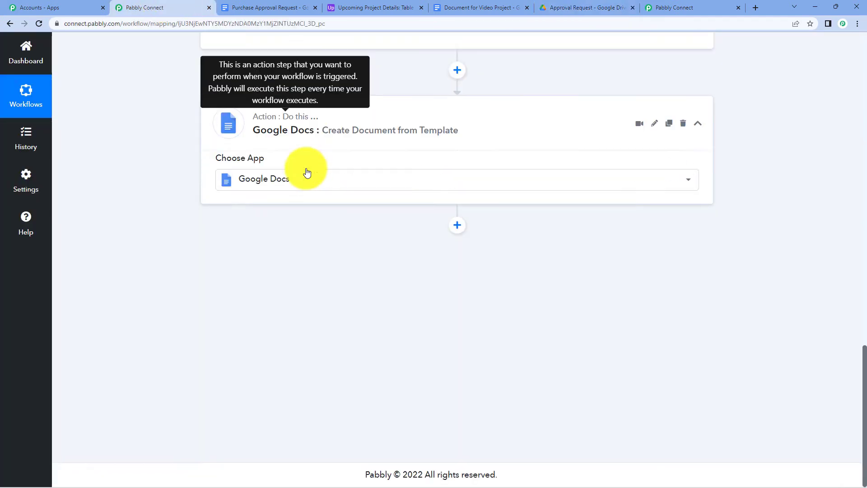
{"action": "left_click", "coordinate": [328, 91]}
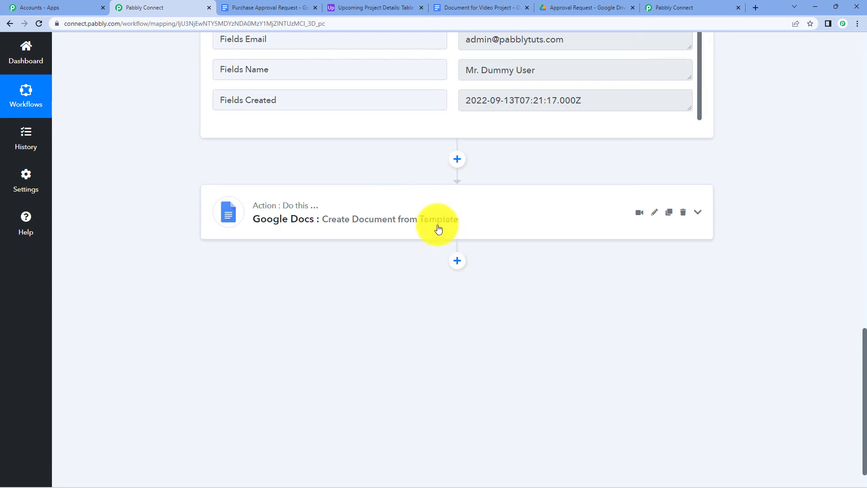
{"action": "double_click", "coordinate": [399, 219]}
{"action": "scroll", "coordinate": [400, 219], "scroll_direction": "up", "scroll_amount": 20}
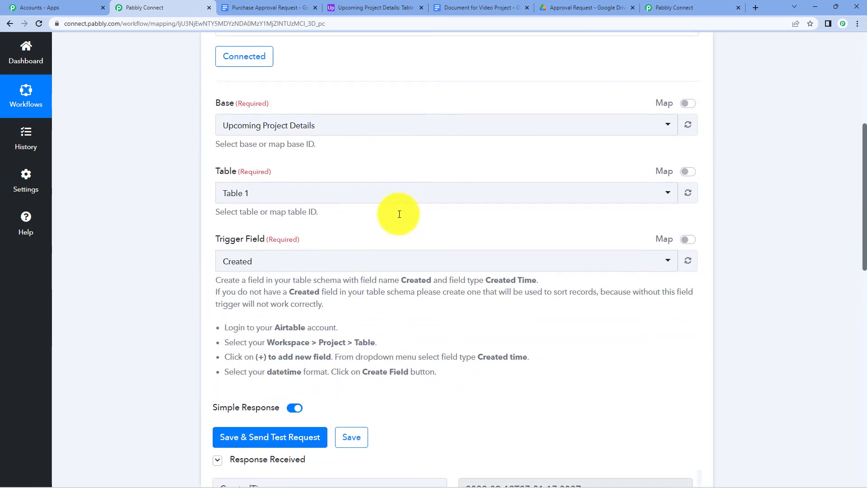
{"action": "scroll", "coordinate": [399, 216], "scroll_direction": "down", "scroll_amount": 12}
{"action": "scroll", "coordinate": [399, 213], "scroll_direction": "down", "scroll_amount": 9}
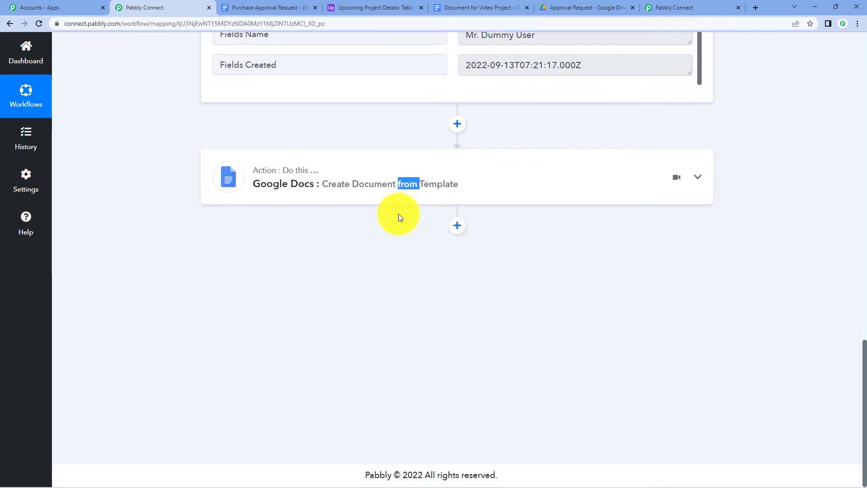
Add a Google Drive step after Google Docs using the Share a File With Anyone event.
{"action": "left_click", "coordinate": [458, 225]}
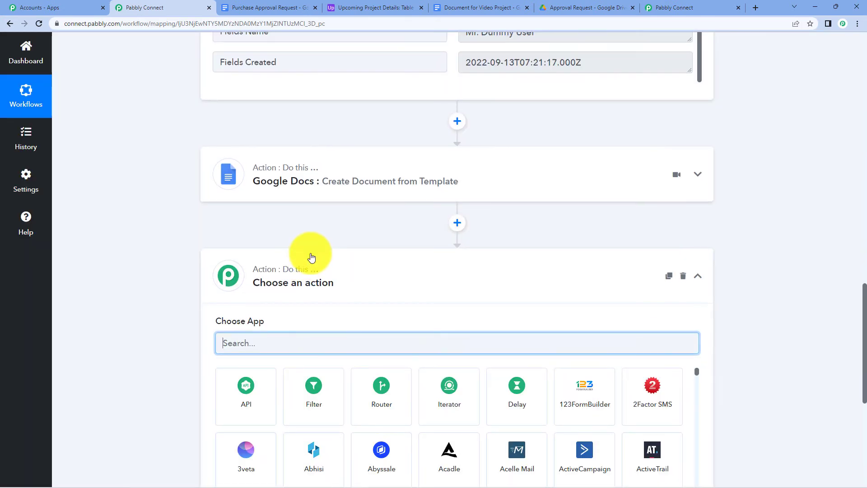
{"action": "type", "text": "googl"}
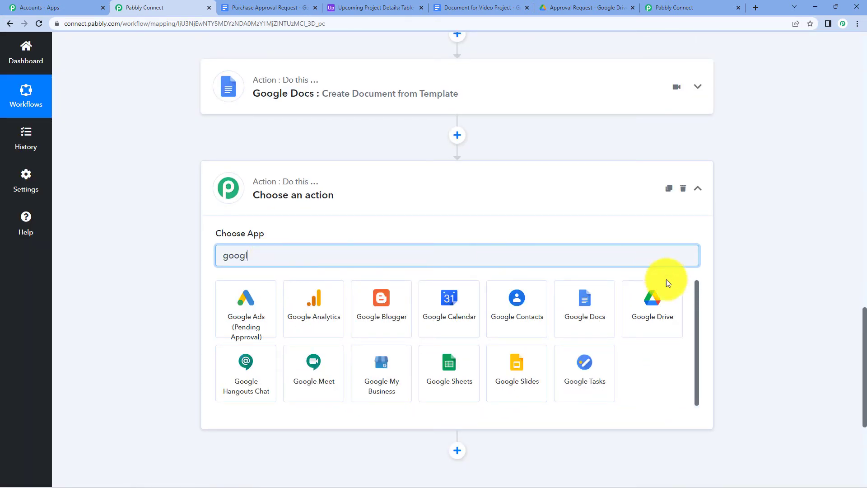
{"action": "left_click", "coordinate": [660, 330]}
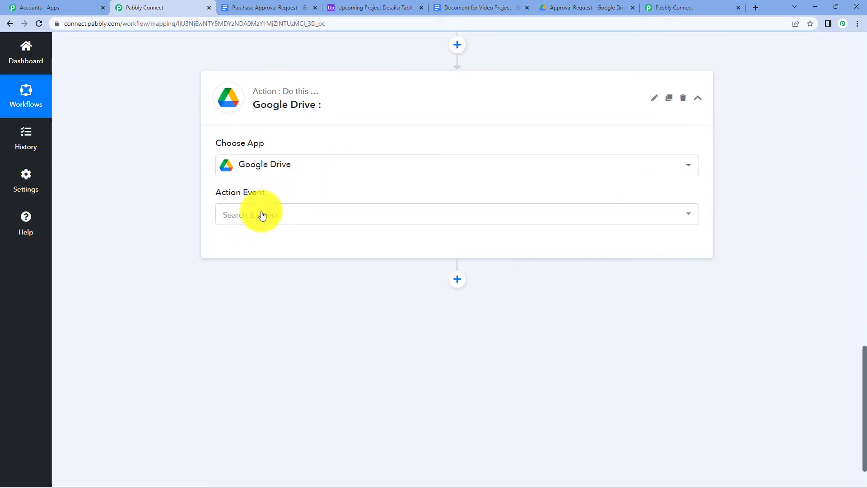
{"action": "left_click", "coordinate": [262, 215]}
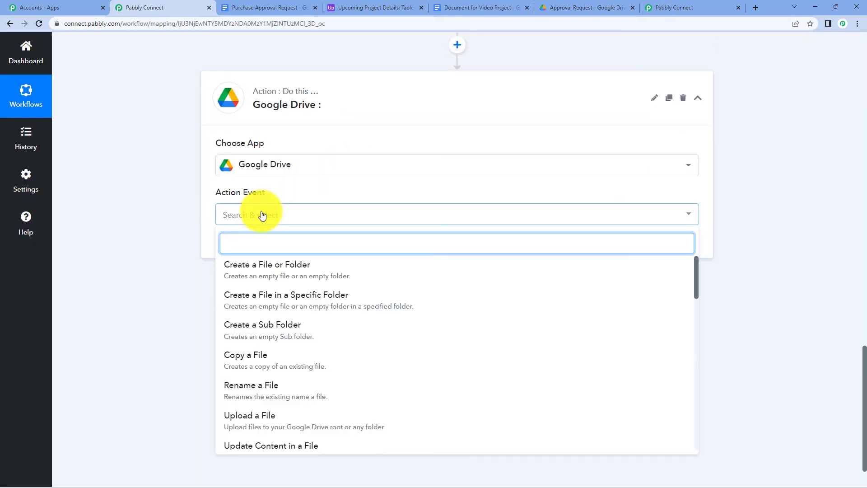
{"action": "scroll", "coordinate": [271, 381], "scroll_direction": "down", "scroll_amount": 5}
{"action": "left_click", "coordinate": [354, 381]}
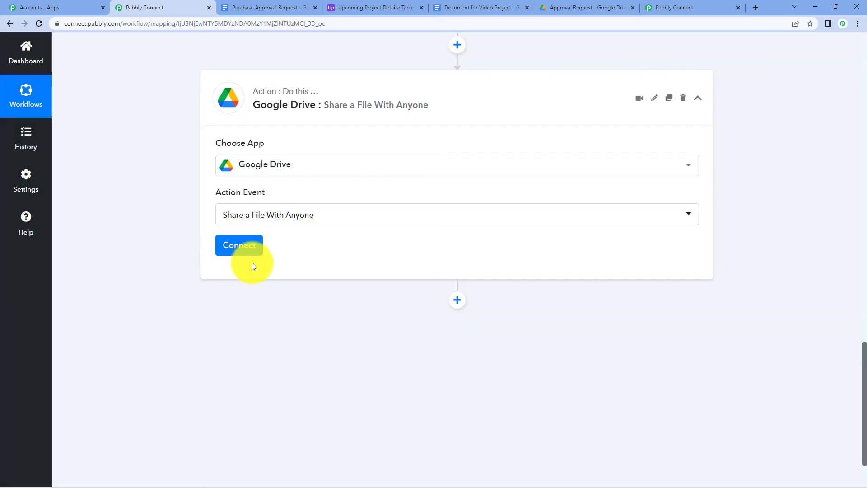
{"action": "left_click", "coordinate": [243, 246]}
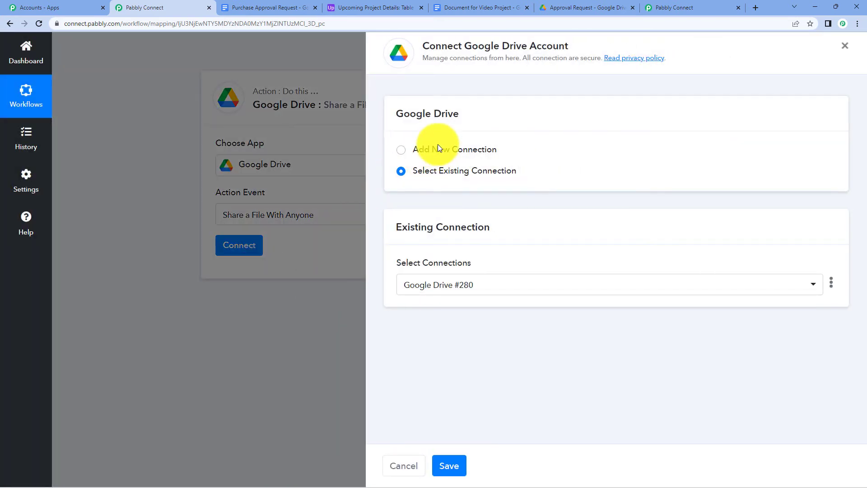
Connect a new Google Drive account to the share step.
{"action": "left_click", "coordinate": [438, 147]}
{"action": "left_click", "coordinate": [456, 269]}
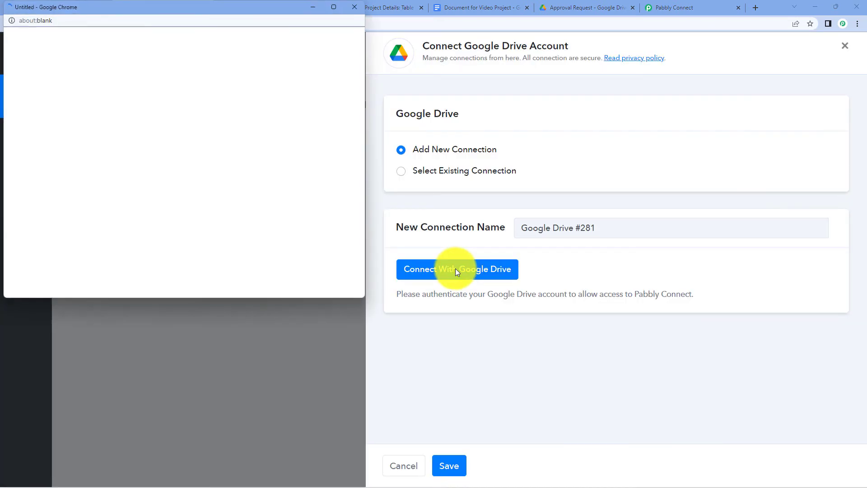
{"action": "left_click", "coordinate": [169, 193]}
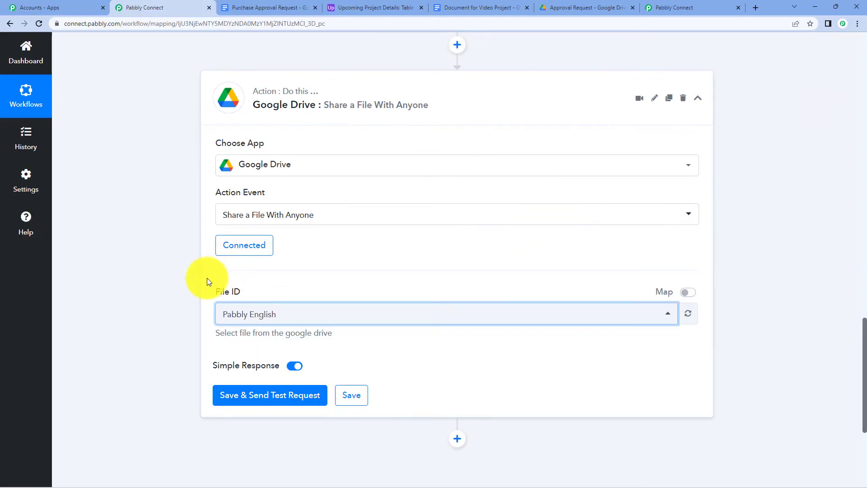
Map the Google Docs DocumentId into File ID, replacing the old ID, then save and test.
{"action": "left_click", "coordinate": [687, 293]}
{"action": "left_click", "coordinate": [449, 311]}
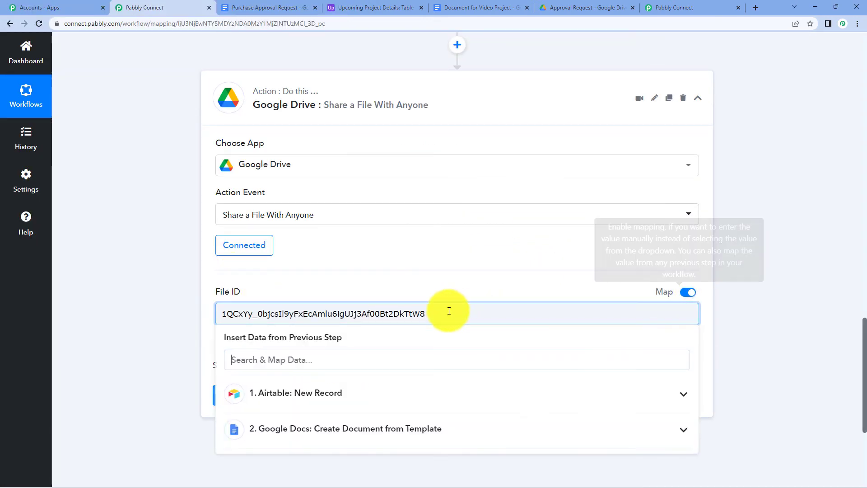
{"action": "left_click", "coordinate": [321, 430]}
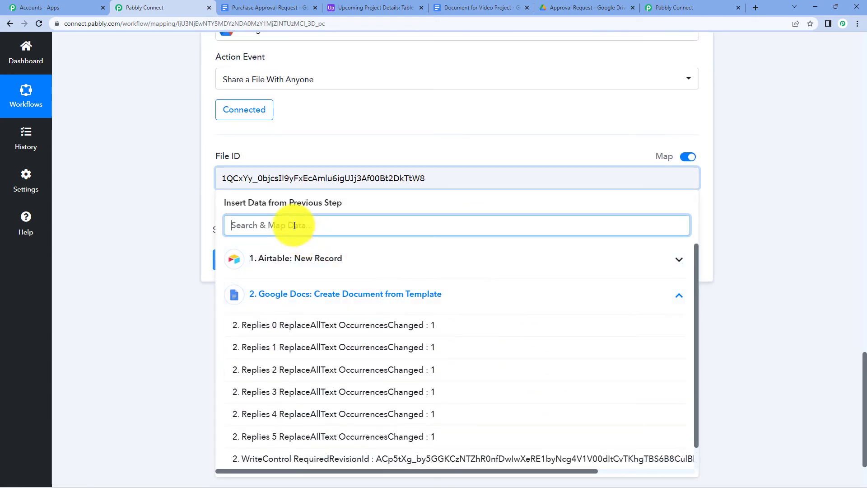
{"action": "type", "text": "id"}
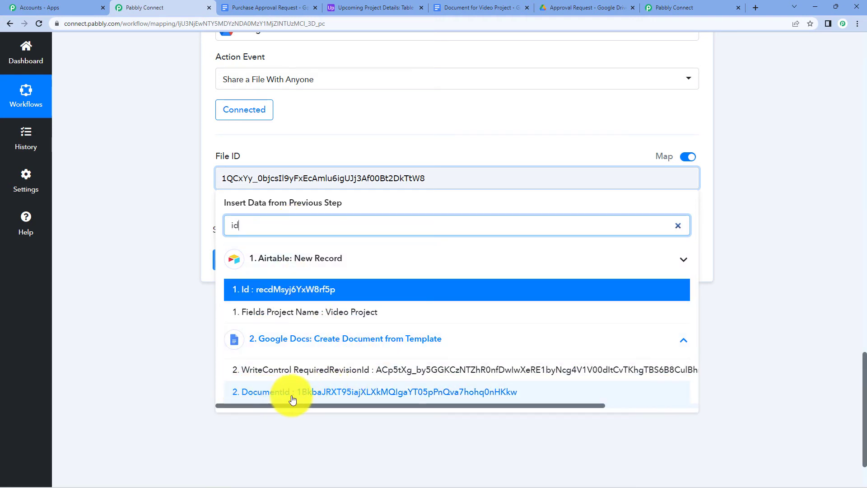
{"action": "left_click", "coordinate": [277, 401]}
{"action": "left_click_drag", "start_coordinate": [441, 177], "coordinate": [209, 180]}
{"action": "key", "text": "BackSpace"}
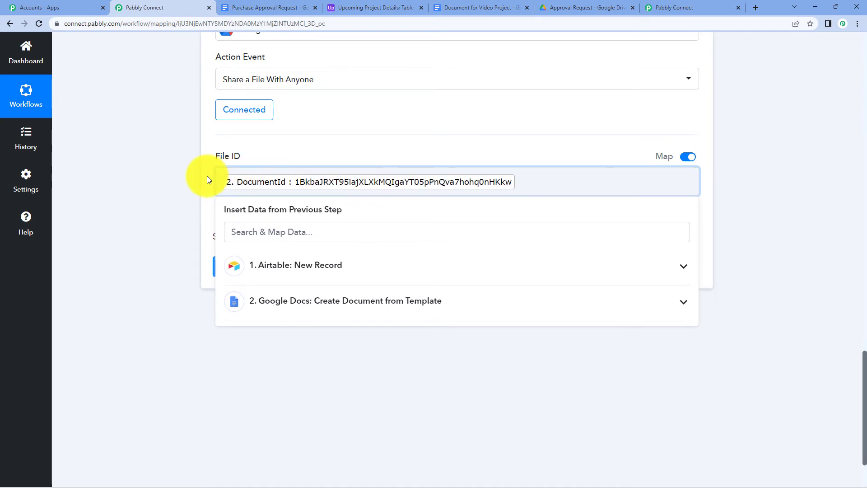
{"action": "left_click", "coordinate": [730, 183]}
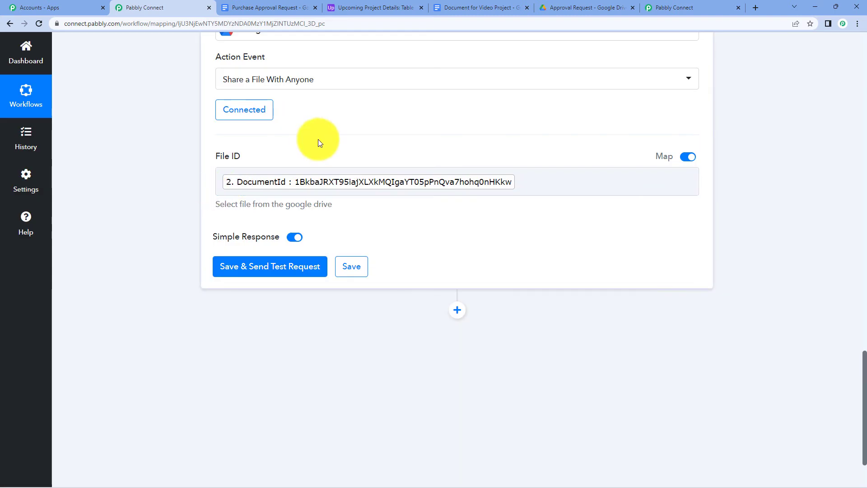
{"action": "left_click", "coordinate": [250, 270]}
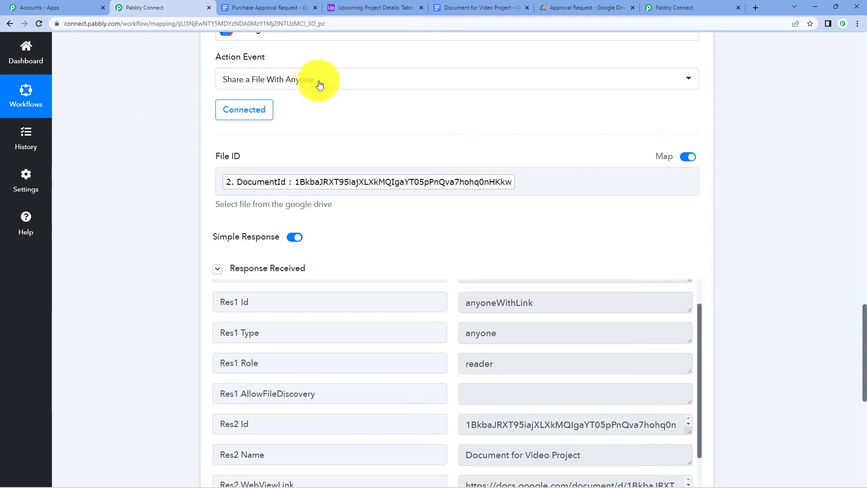
Compare the Purchase Approval Request template with the generated Document for Video Project.
{"action": "left_click", "coordinate": [562, 5]}
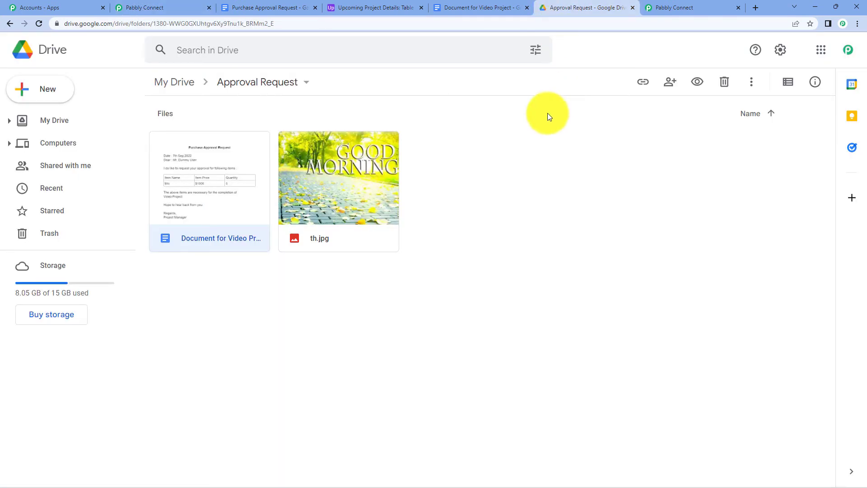
{"action": "left_click", "coordinate": [283, 7]}
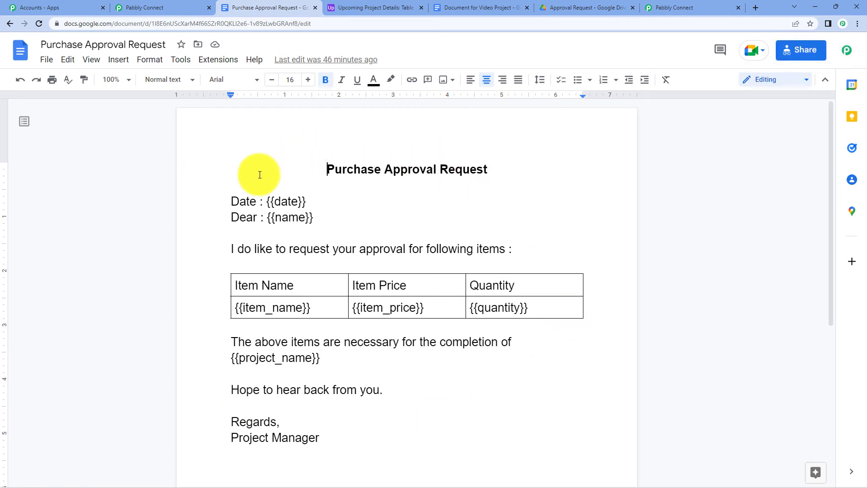
{"action": "left_click", "coordinate": [447, 5]}
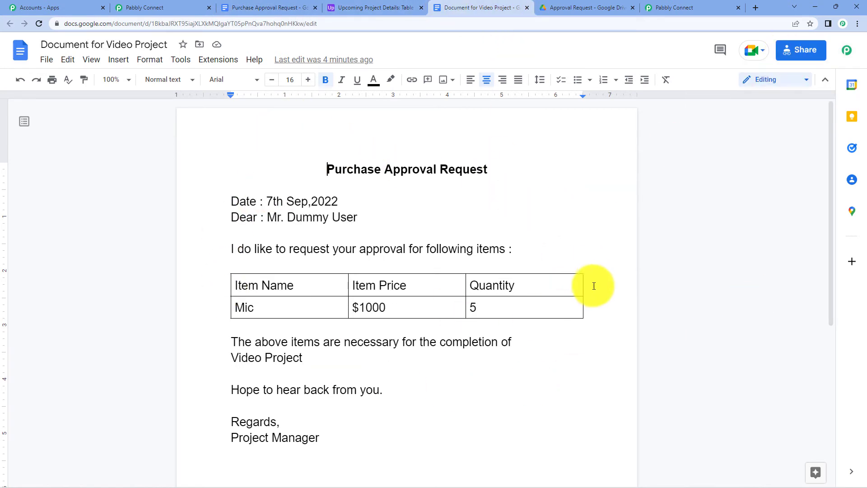
Review the Airtable trigger step and the Upcoming Project Details table.
{"action": "left_click", "coordinate": [172, 4]}
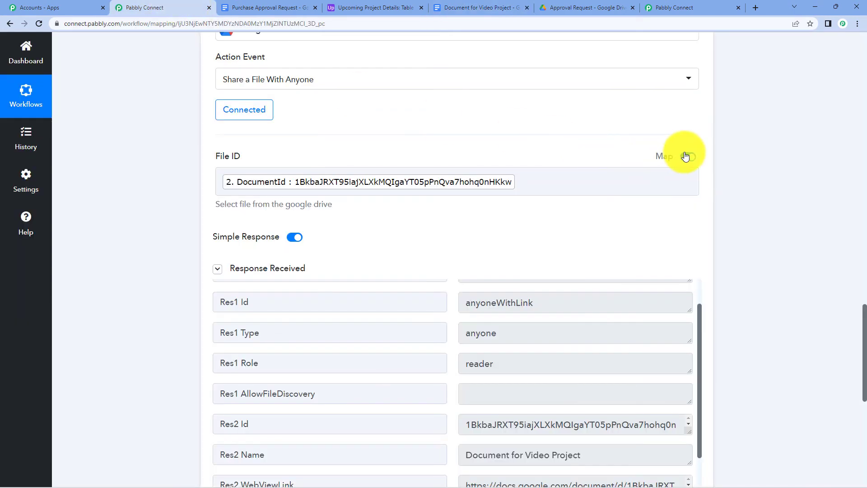
{"action": "scroll", "coordinate": [737, 171], "scroll_direction": "up", "scroll_amount": 8}
{"action": "scroll", "coordinate": [474, 334], "scroll_direction": "up", "scroll_amount": 20}
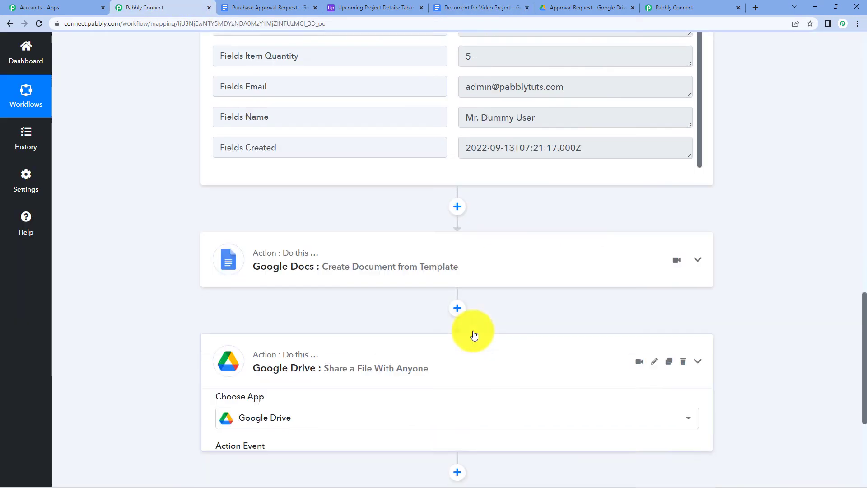
{"action": "scroll", "coordinate": [345, 127], "scroll_direction": "up", "scroll_amount": 3}
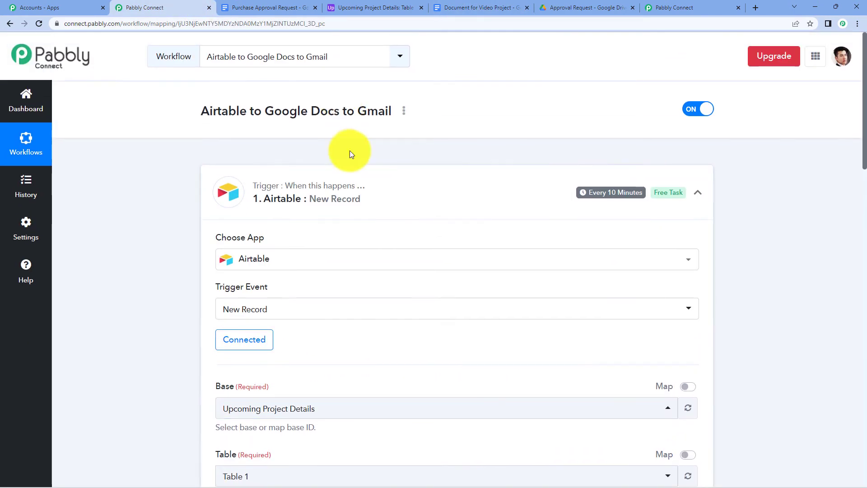
{"action": "left_click", "coordinate": [354, 183]}
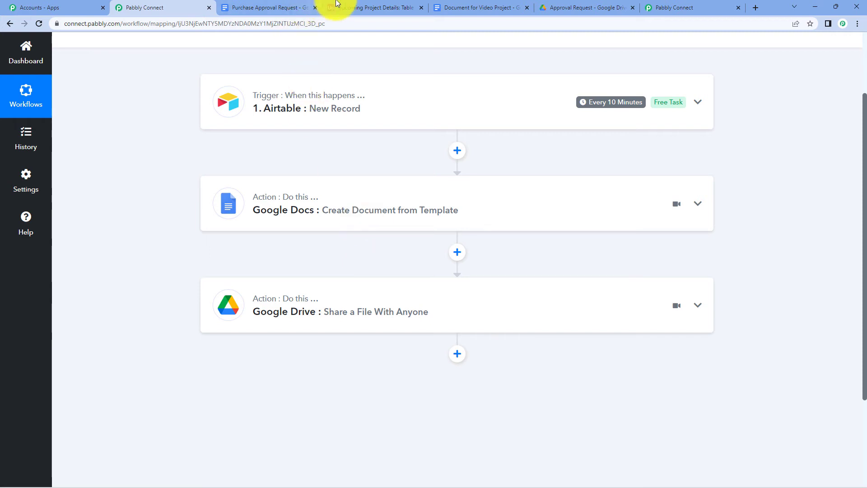
{"action": "left_click", "coordinate": [357, 7]}
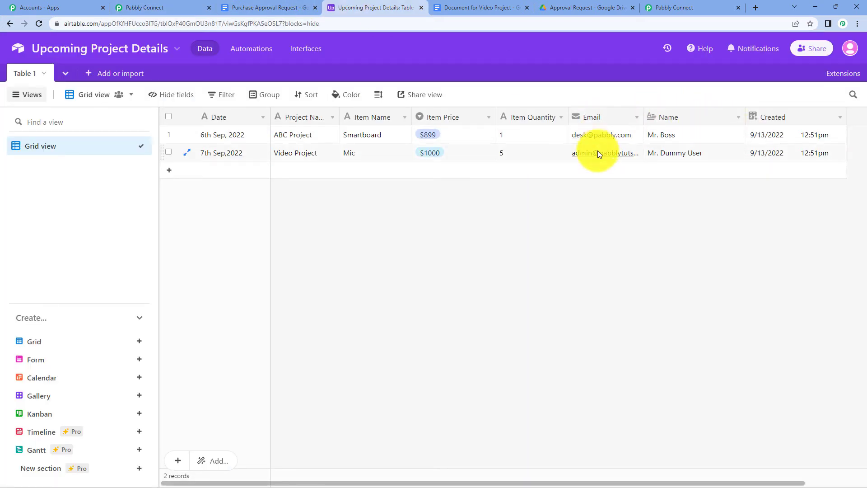
{"action": "left_click", "coordinate": [170, 7]}
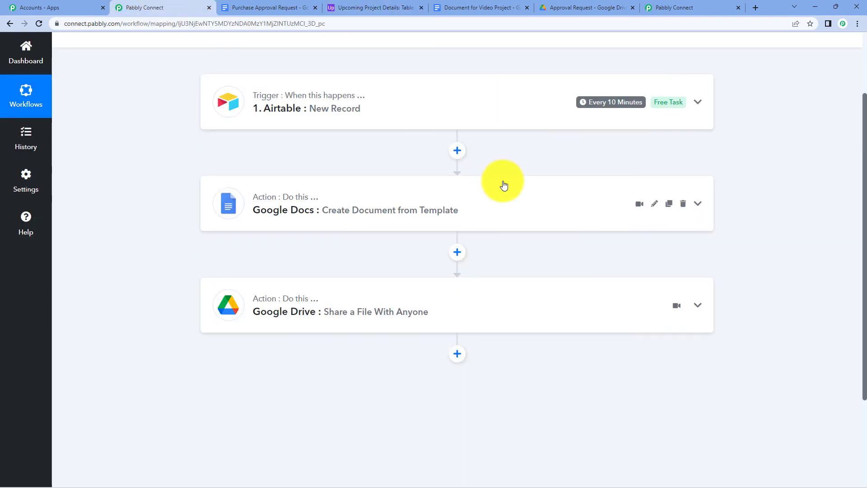
{"action": "scroll", "coordinate": [458, 232], "scroll_direction": "down", "scroll_amount": 3}
Add a Gmail Send Email step after Google Drive and connect a new Gmail account.
{"action": "left_click", "coordinate": [458, 226]}
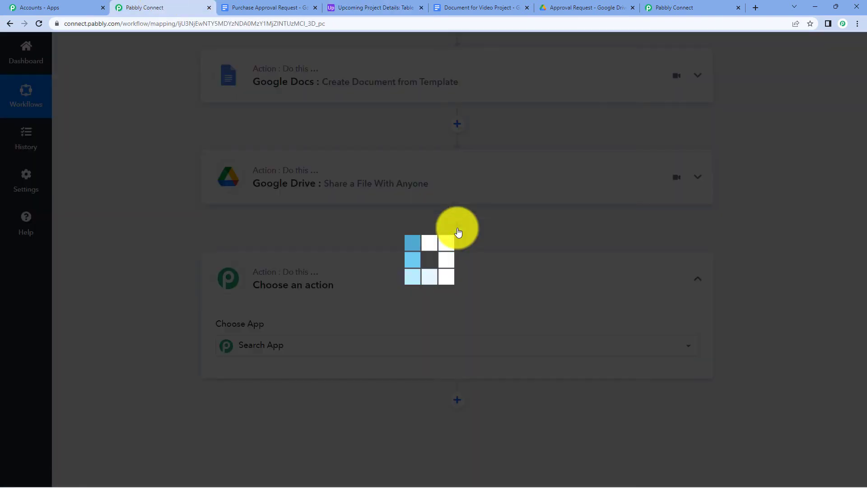
{"action": "scroll", "coordinate": [362, 255], "scroll_direction": "down", "scroll_amount": 2}
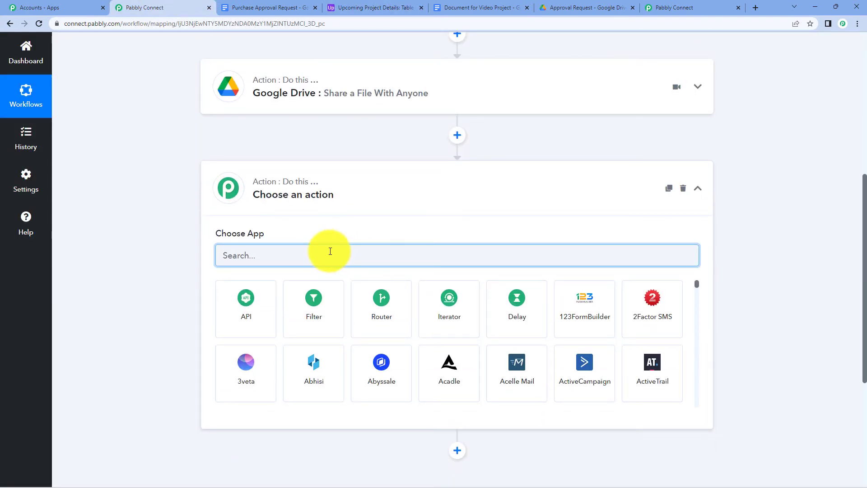
{"action": "type", "text": "gmai"}
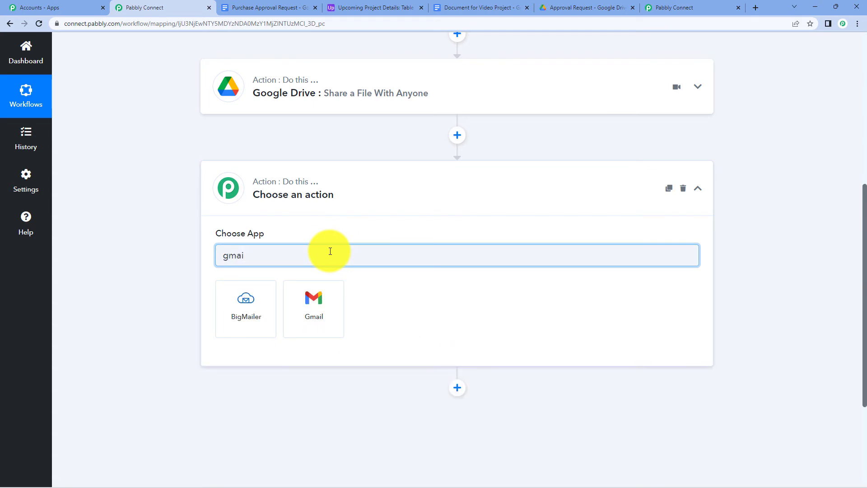
{"action": "left_click", "coordinate": [316, 311]}
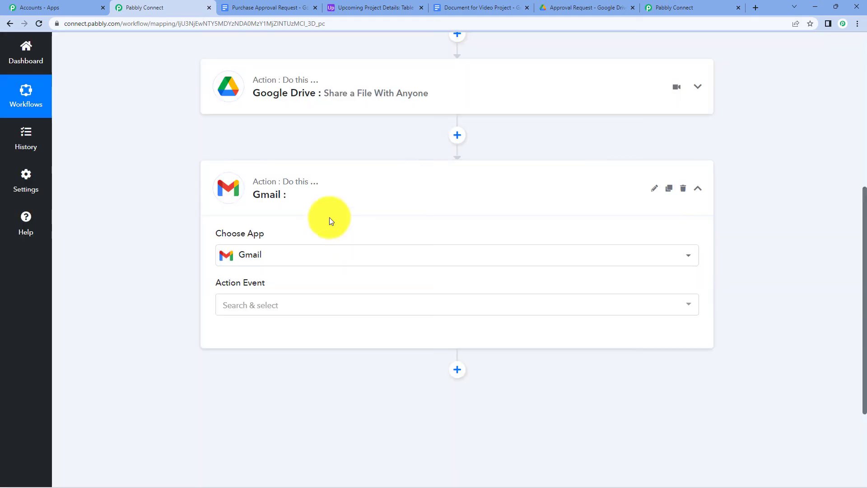
{"action": "left_click", "coordinate": [326, 312]}
{"action": "left_click", "coordinate": [301, 353]}
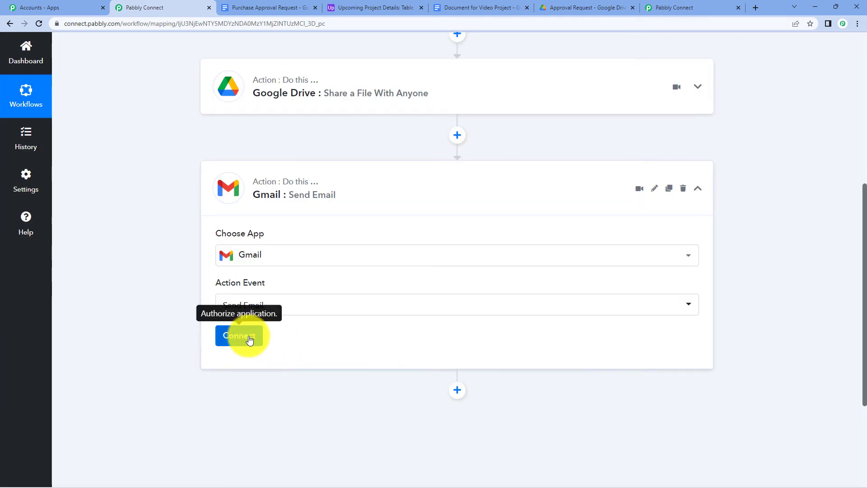
{"action": "left_click", "coordinate": [248, 338]}
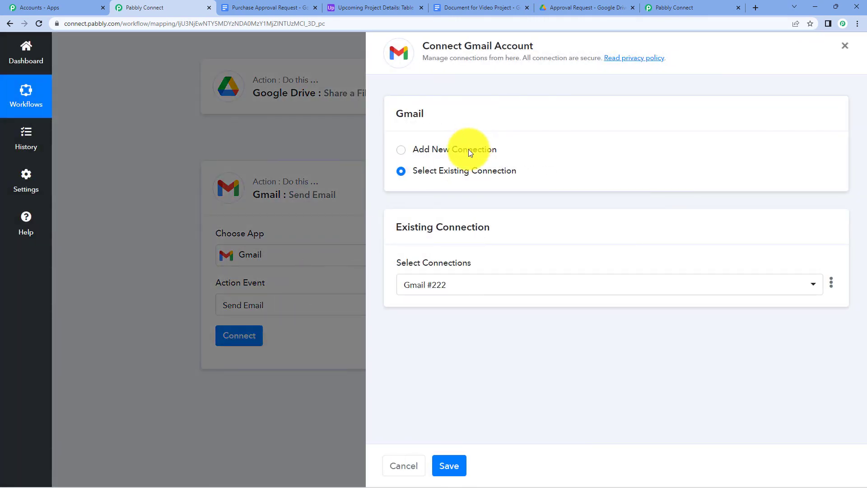
{"action": "left_click", "coordinate": [468, 149]}
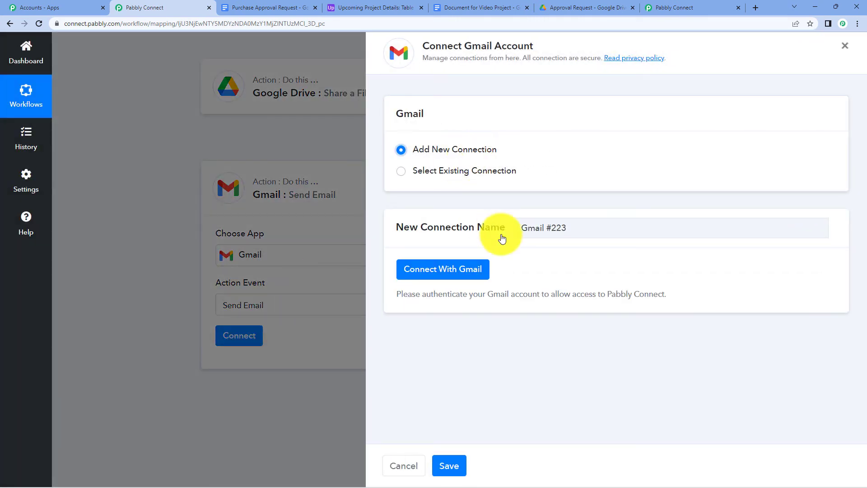
{"action": "left_click", "coordinate": [452, 270]}
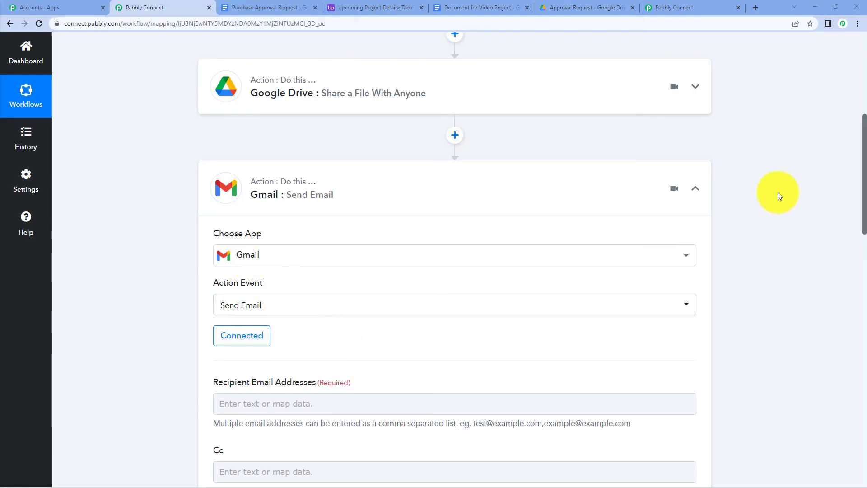
Map the Airtable record's Email field into Recipient Email Addresses.
{"action": "scroll", "coordinate": [778, 191], "scroll_direction": "down", "scroll_amount": 6}
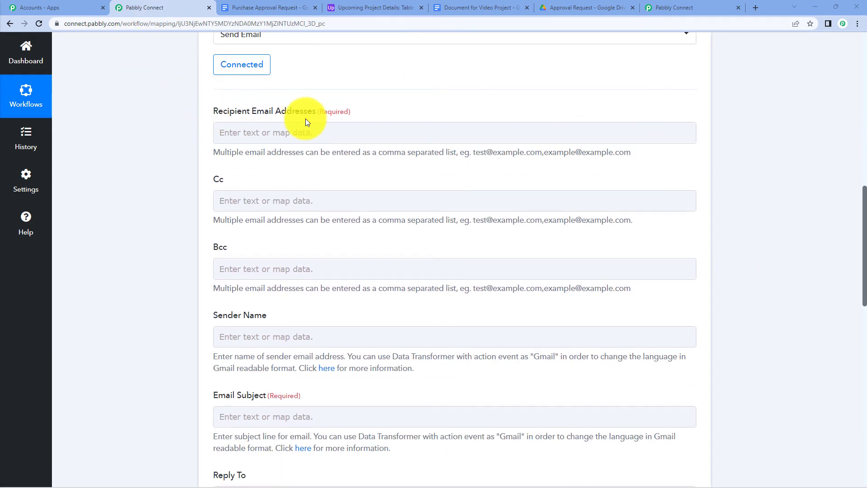
{"action": "left_click", "coordinate": [294, 133]}
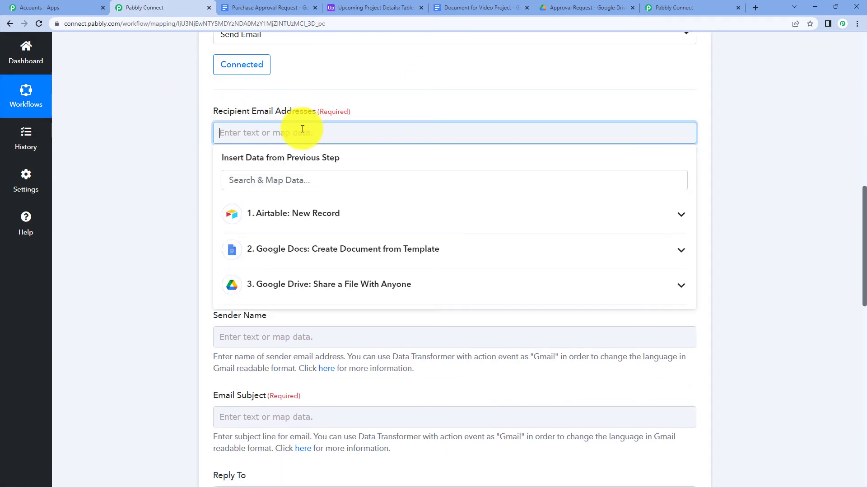
{"action": "left_click", "coordinate": [332, 218]}
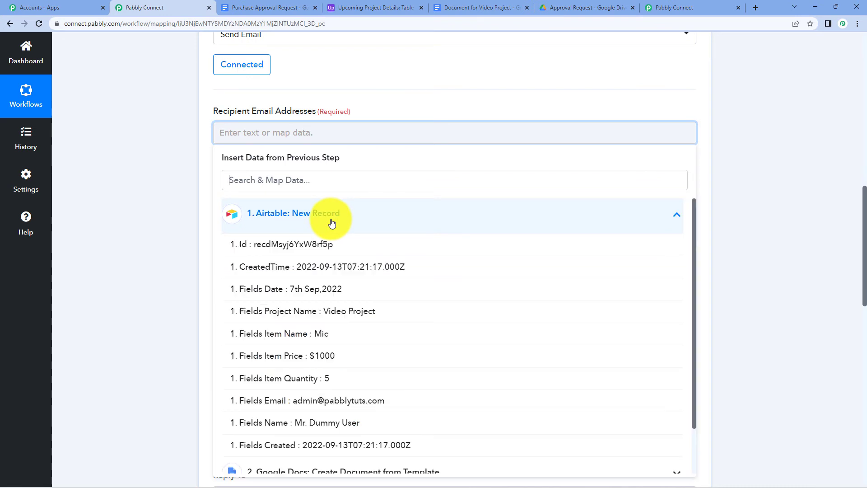
{"action": "scroll", "coordinate": [345, 330], "scroll_direction": "down", "scroll_amount": 1}
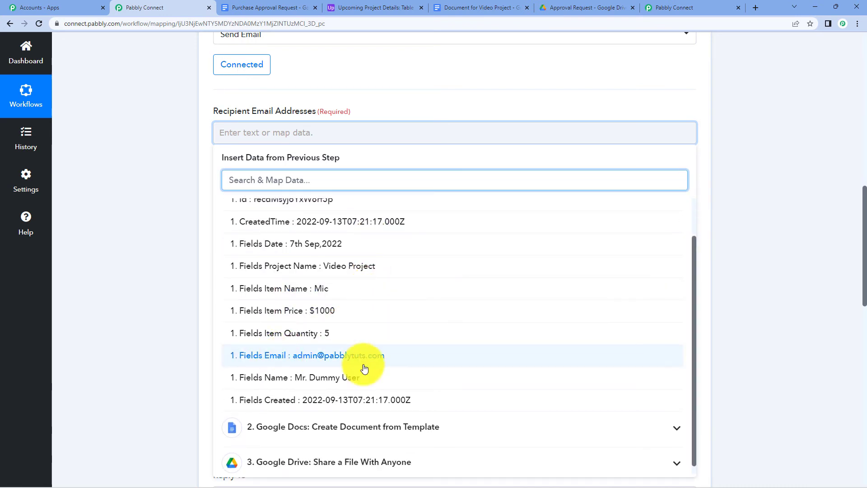
{"action": "left_click", "coordinate": [345, 356]}
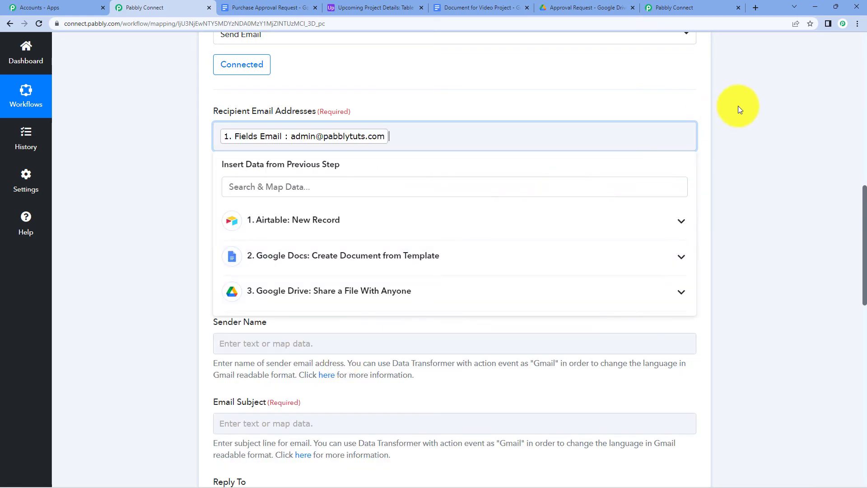
{"action": "left_click", "coordinate": [748, 105]}
{"action": "scroll", "coordinate": [749, 106], "scroll_direction": "up", "scroll_amount": 1}
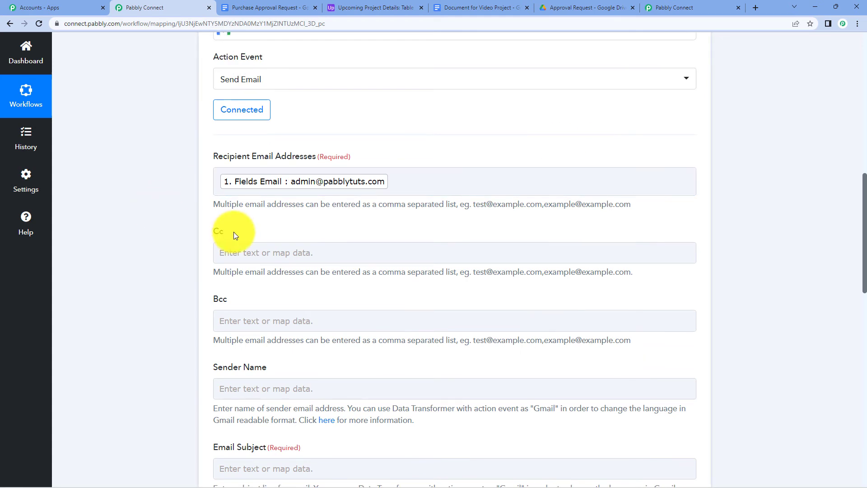
Leave Bcc and Cc empty after checking the source data in the Airtable table.
{"action": "left_click", "coordinate": [230, 316]}
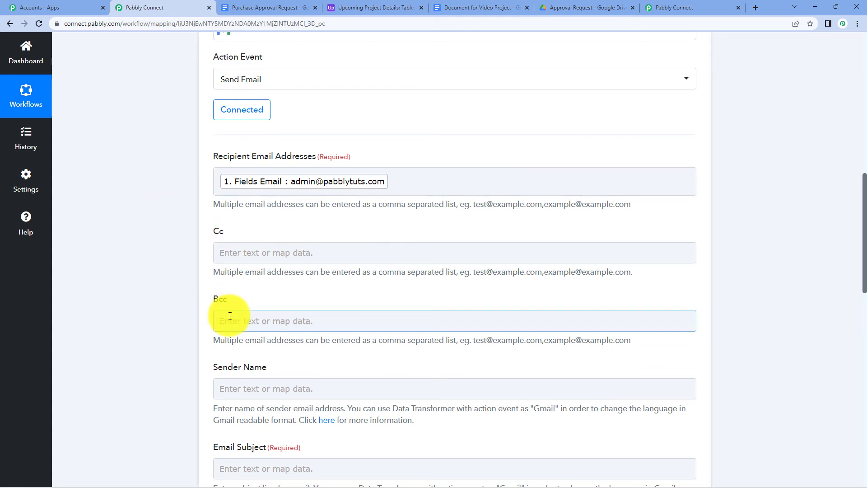
{"action": "left_click", "coordinate": [386, 8]}
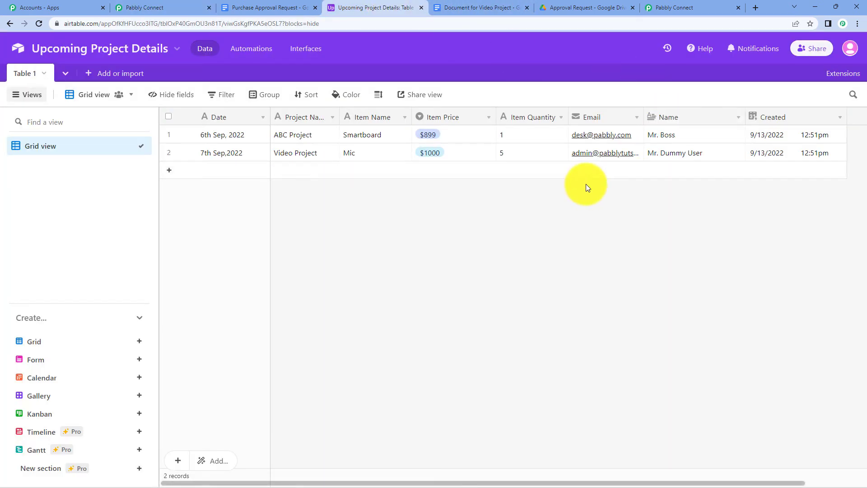
{"action": "left_click", "coordinate": [156, 10]}
{"action": "left_click", "coordinate": [234, 247]}
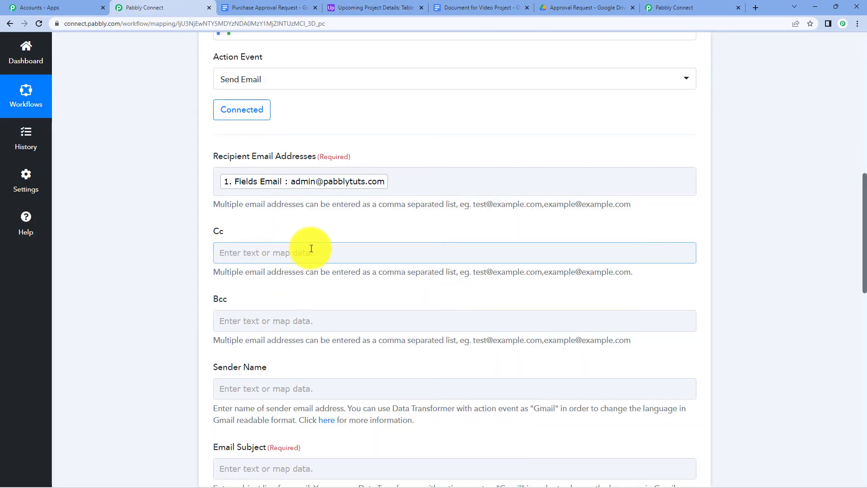
{"action": "scroll", "coordinate": [309, 149], "scroll_direction": "down", "scroll_amount": 4}
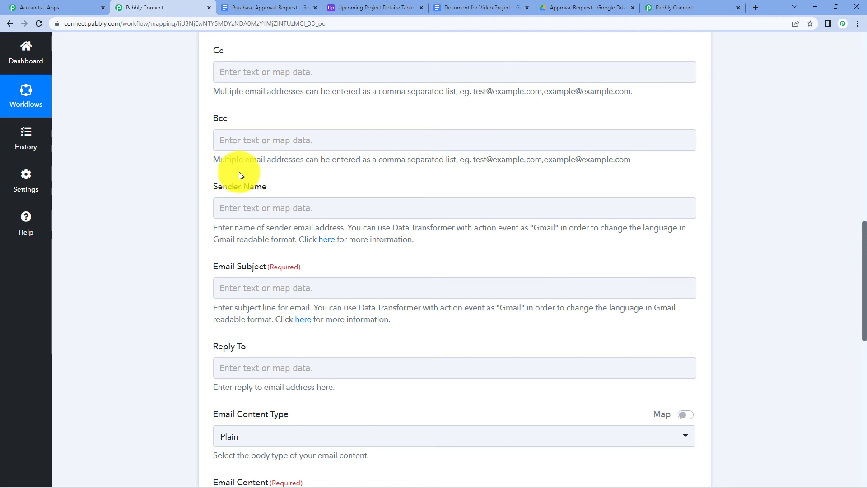
{"action": "left_click", "coordinate": [260, 208]}
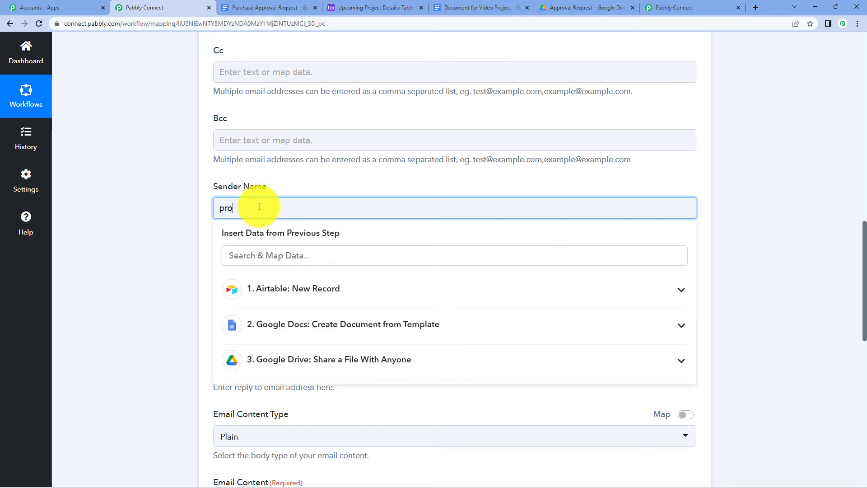
Set the Sender Name to 'Project Manager'.
{"action": "type", "text": "p"}
{"action": "key", "text": "BackSpace"}
{"action": "type", "text": "Project Manager"}
{"action": "left_click", "coordinate": [800, 75]}
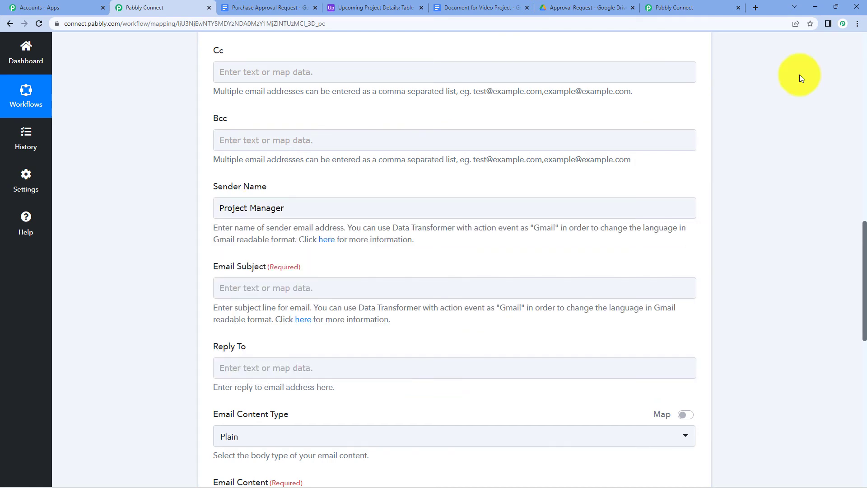
{"action": "scroll", "coordinate": [794, 135], "scroll_direction": "down", "scroll_amount": 3}
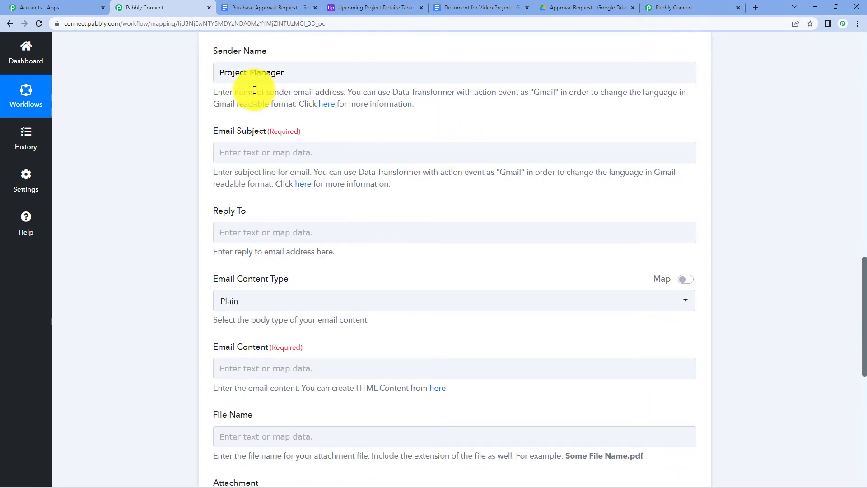
Set the Email Subject to 'Approval Request for' plus Airtable's Project Name field.
{"action": "left_click", "coordinate": [266, 146]}
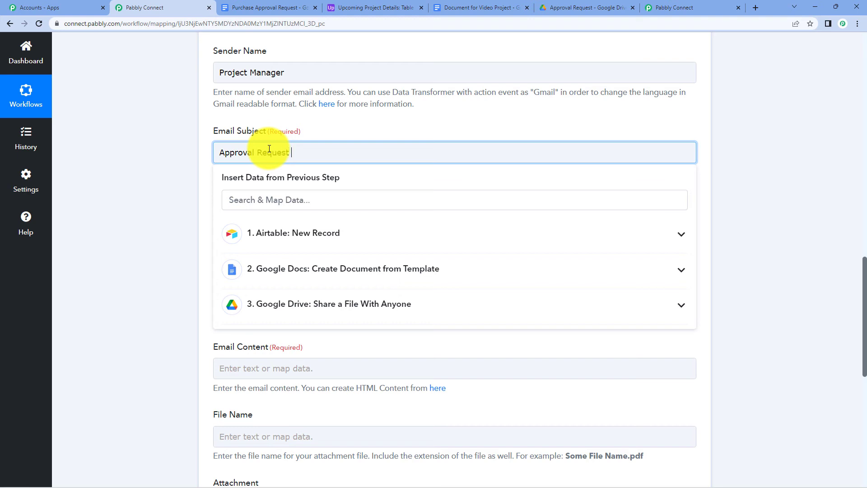
{"action": "type", "text": "for"}
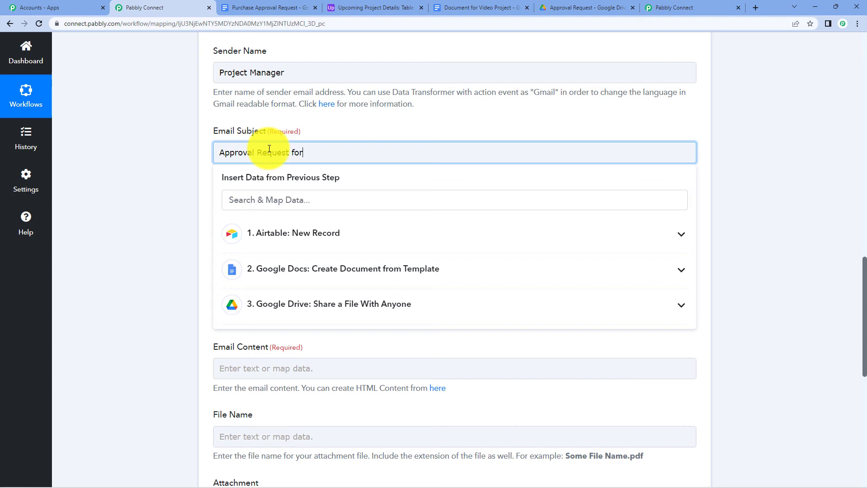
{"action": "left_click", "coordinate": [359, 231]}
{"action": "left_click", "coordinate": [362, 331]}
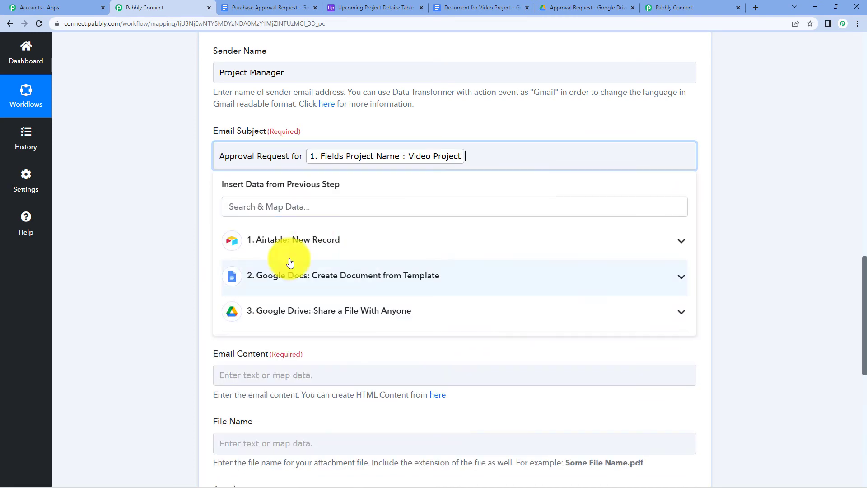
{"action": "left_click", "coordinate": [817, 95]}
{"action": "scroll", "coordinate": [178, 184], "scroll_direction": "down", "scroll_amount": 4}
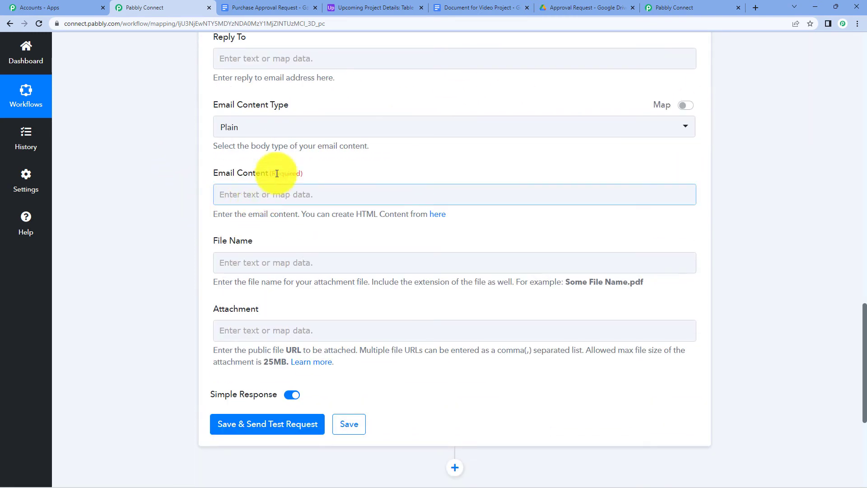
Write the body 'Hi' + Airtable Name, then 'Kindly review and approve our project.'.
{"action": "left_click", "coordinate": [249, 194]}
{"action": "type", "text": "Hi"}
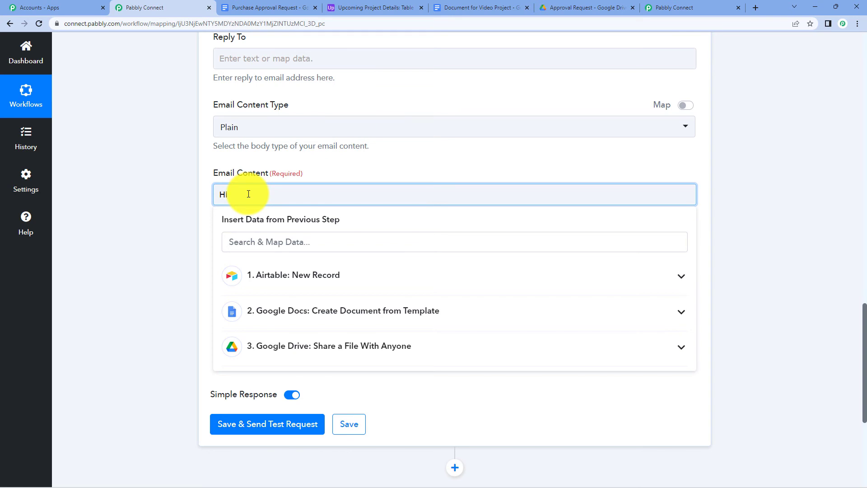
{"action": "left_click", "coordinate": [350, 276]}
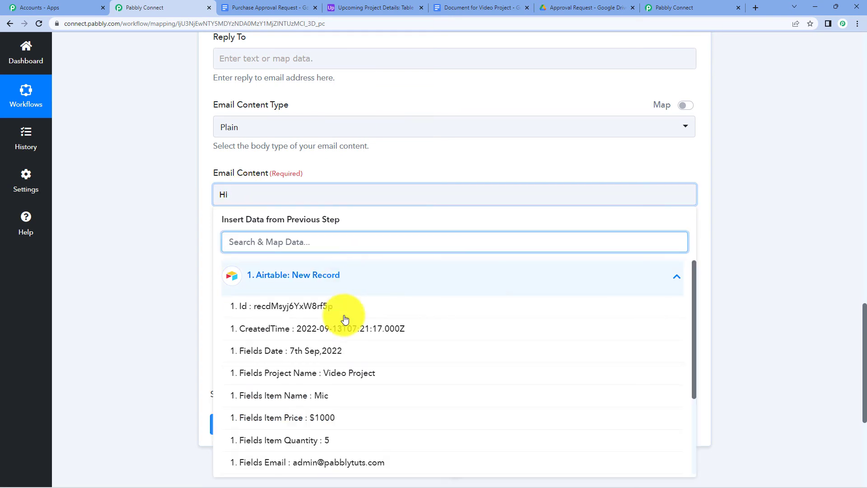
{"action": "scroll", "coordinate": [393, 344], "scroll_direction": "down", "scroll_amount": 2}
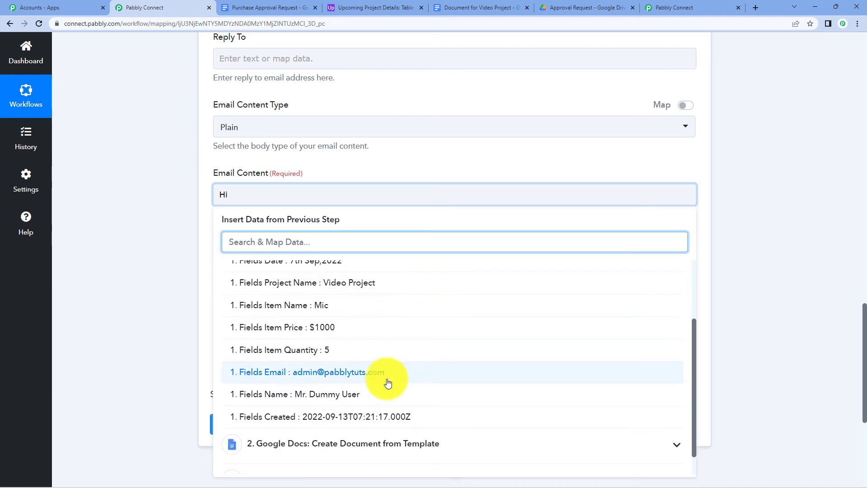
{"action": "left_click", "coordinate": [366, 391]}
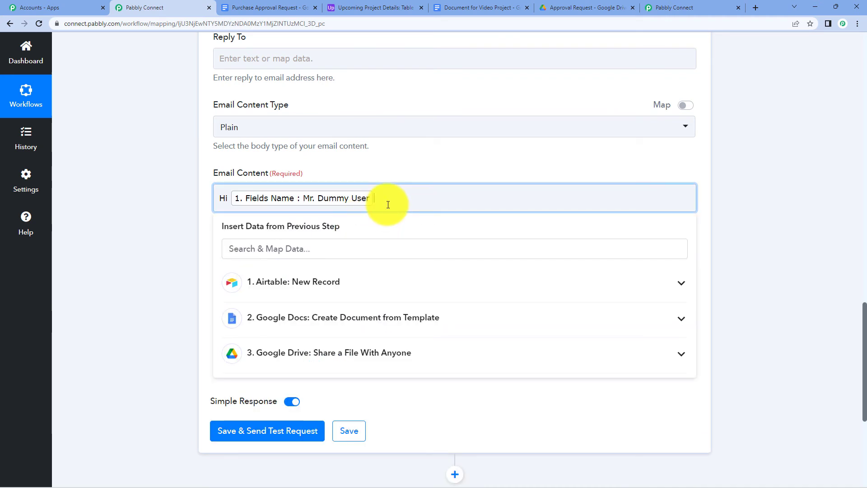
{"action": "type", "text": ","}
{"action": "key", "text": "Return"}
{"action": "type", "text": "Kindly review and appro"}
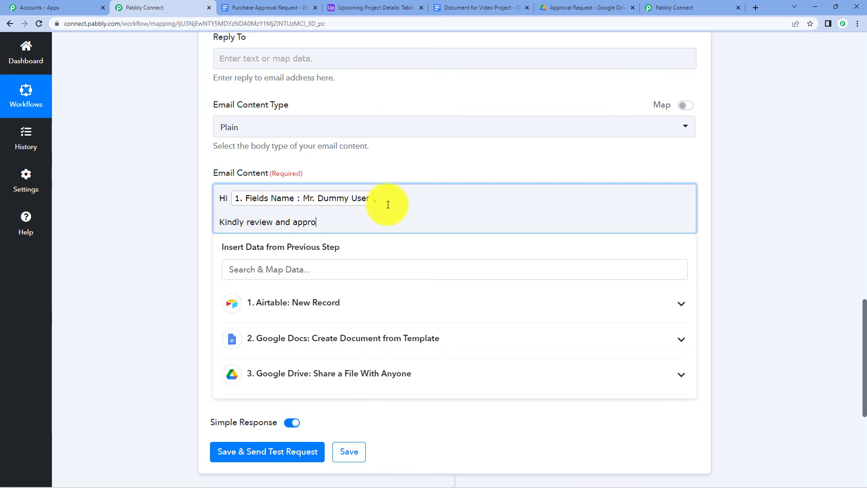
{"action": "type", "text": "ve our project."}
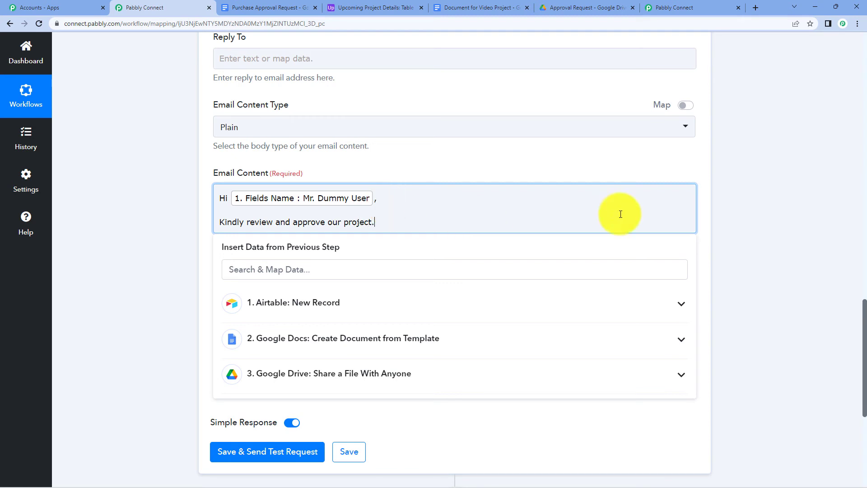
{"action": "left_click", "coordinate": [731, 196]}
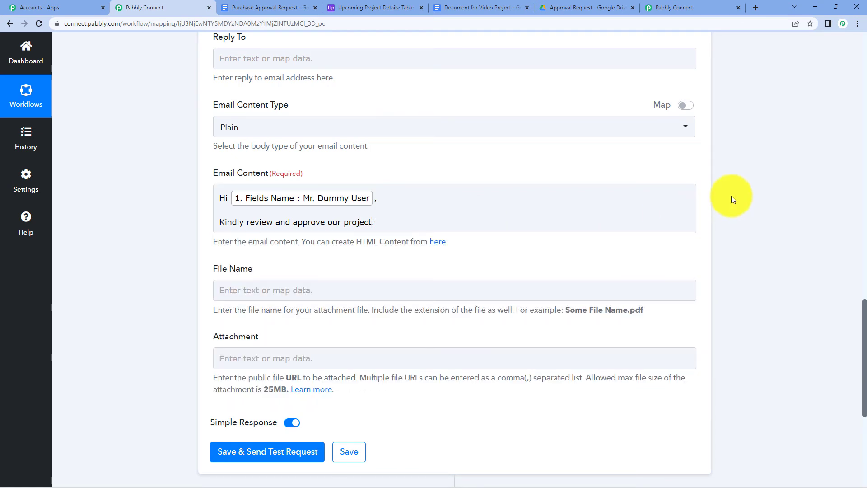
{"action": "left_click", "coordinate": [385, 215]}
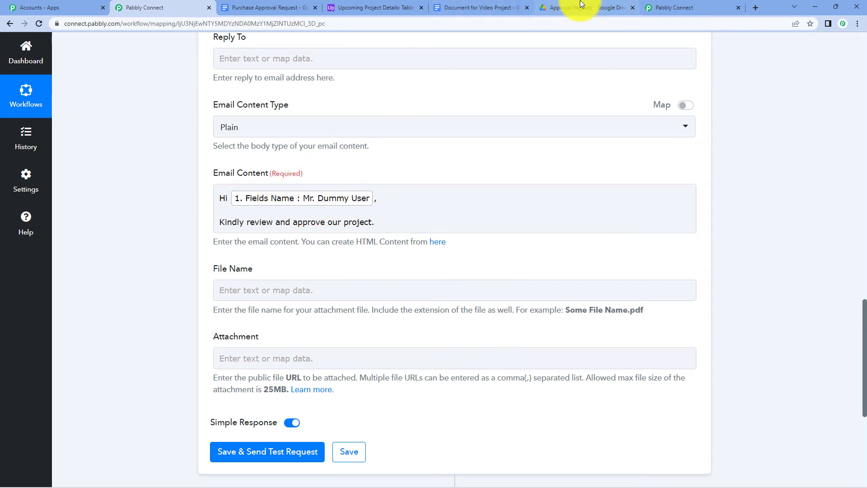
Check the body against the Airtable project records before moving to the attachment field.
{"action": "left_click", "coordinate": [393, 5]}
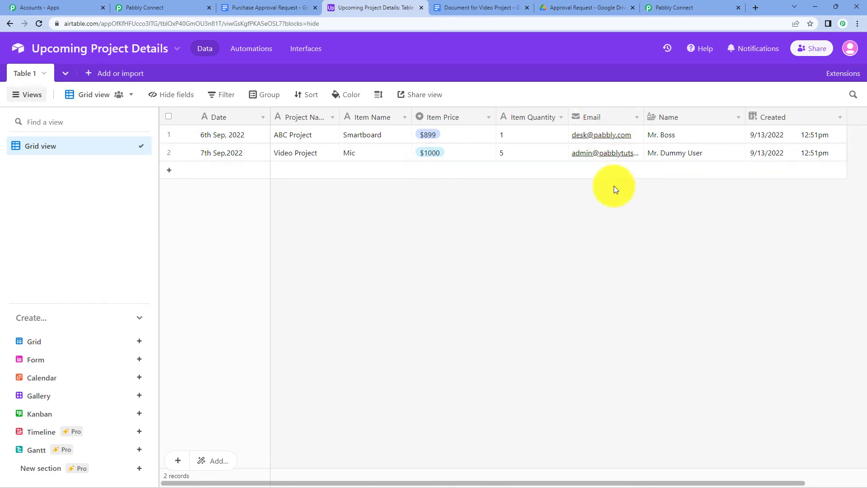
{"action": "left_click", "coordinate": [174, 7]}
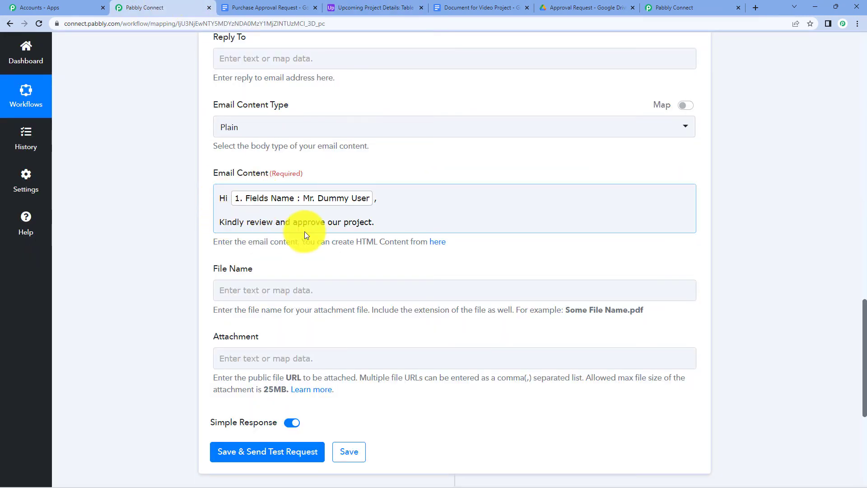
{"action": "left_click", "coordinate": [399, 205]}
{"action": "scroll", "coordinate": [451, 172], "scroll_direction": "down", "scroll_amount": 1}
{"action": "left_click", "coordinate": [191, 229]}
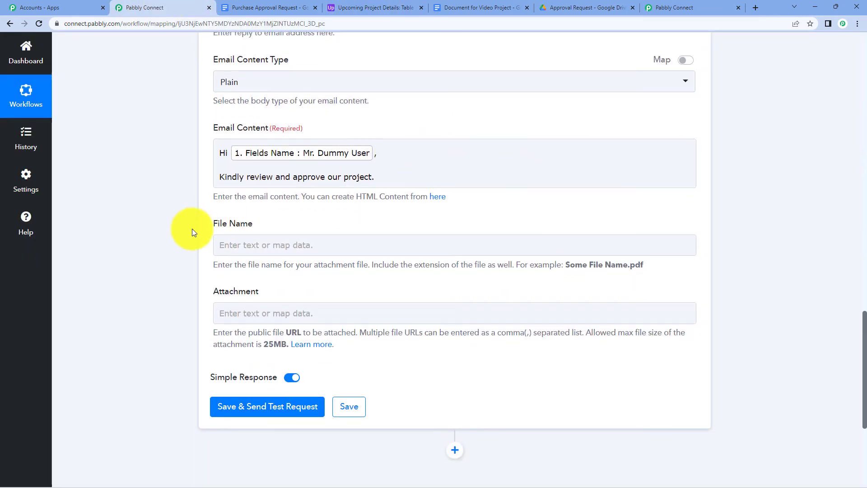
{"action": "scroll", "coordinate": [253, 226], "scroll_direction": "down", "scroll_amount": 2}
{"action": "left_click", "coordinate": [289, 223]}
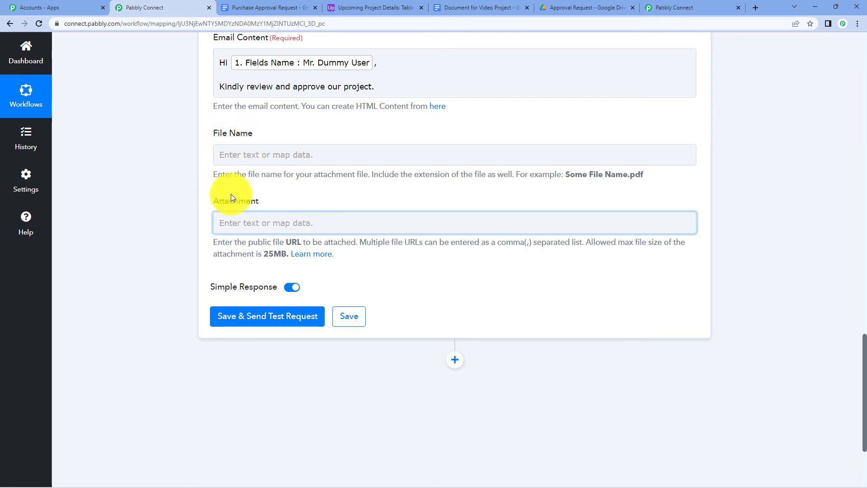
{"action": "scroll", "coordinate": [233, 195], "scroll_direction": "up", "scroll_amount": 3}
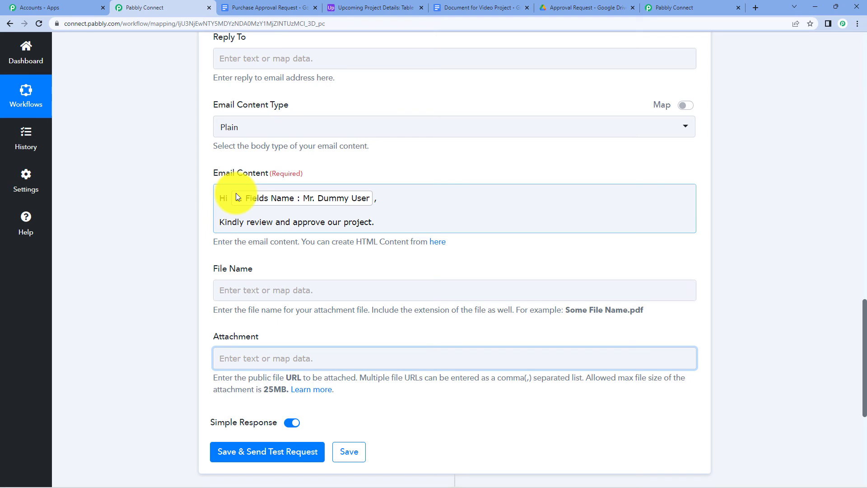
Map the Drive step's Res2 ExportLinks Application/pdf into Attachment, removing the stray 'export' text.
{"action": "scroll", "coordinate": [251, 185], "scroll_direction": "down", "scroll_amount": 3}
{"action": "left_click", "coordinate": [244, 225]}
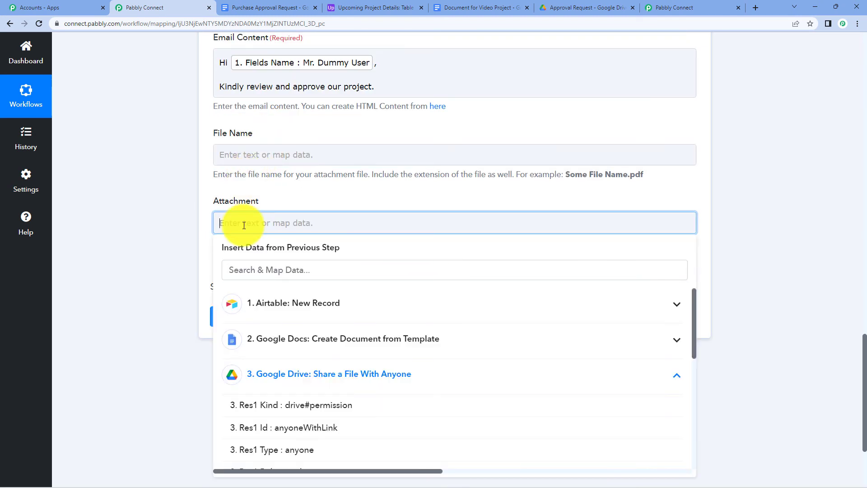
{"action": "scroll", "coordinate": [361, 366], "scroll_direction": "down", "scroll_amount": 1}
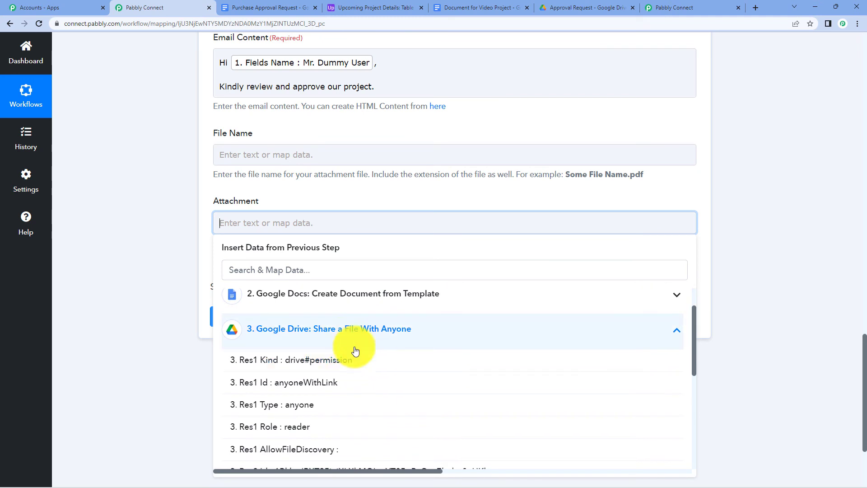
{"action": "scroll", "coordinate": [379, 344], "scroll_direction": "down", "scroll_amount": 3}
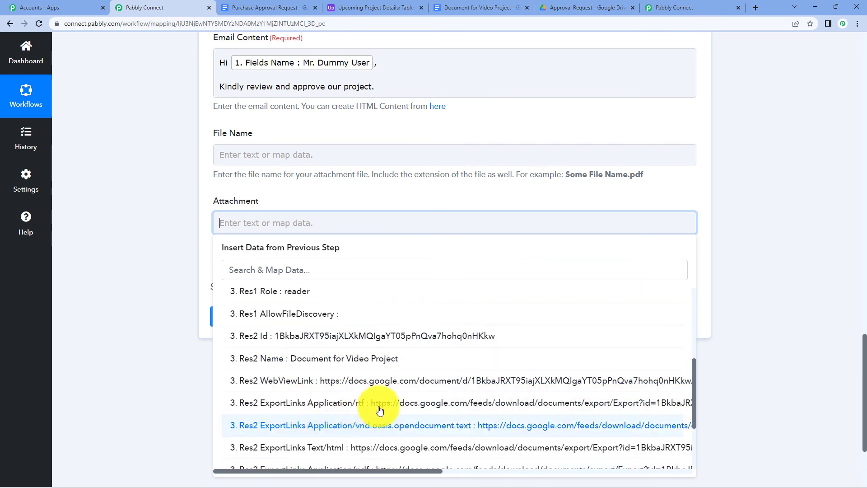
{"action": "type", "text": "e"}
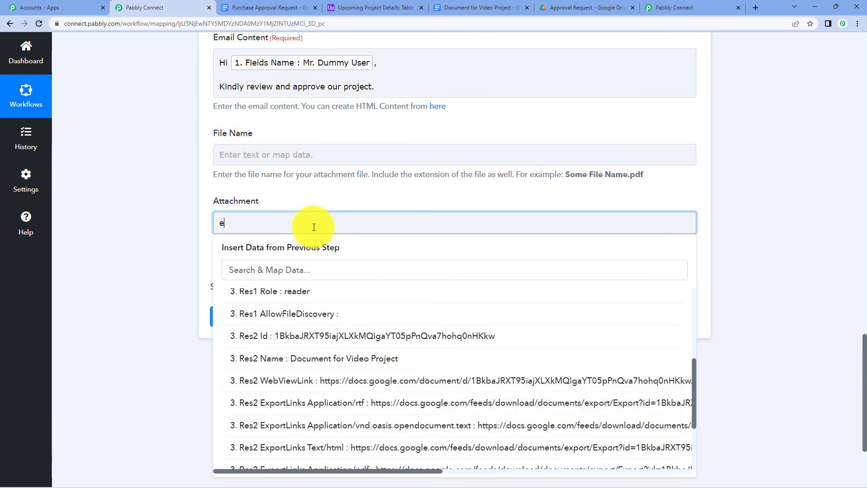
{"action": "type", "text": "xport"}
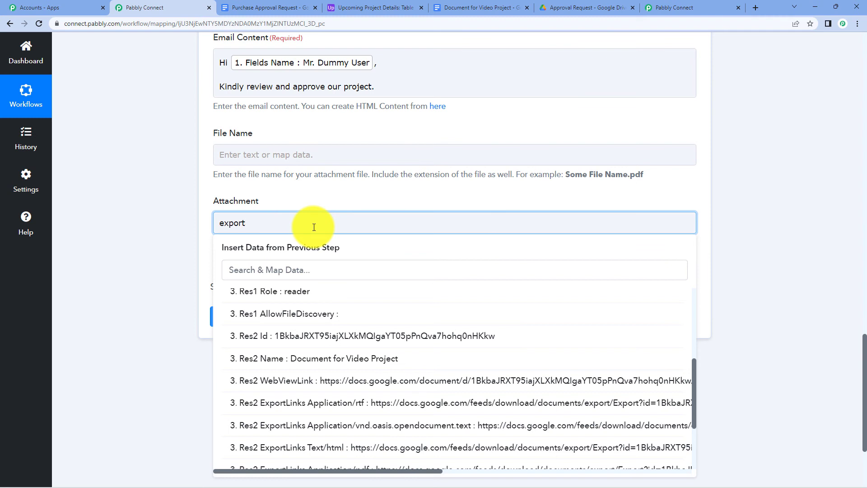
{"action": "left_click", "coordinate": [307, 266]}
{"action": "type", "text": "ex"}
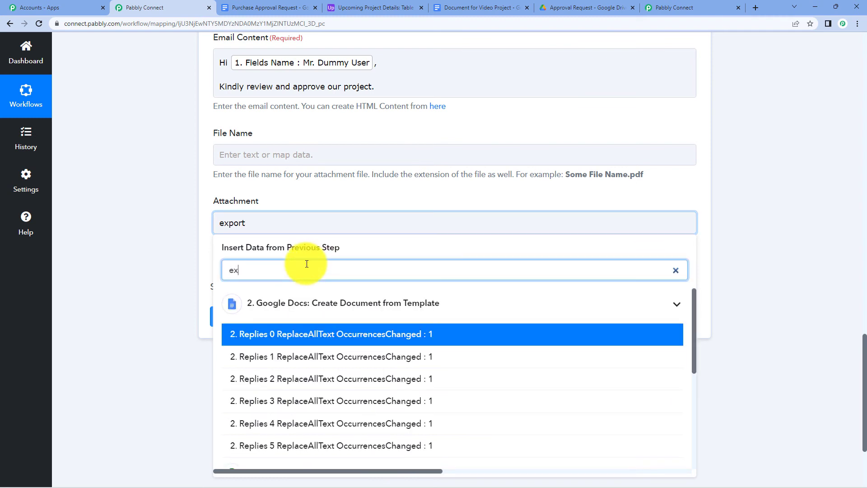
{"action": "type", "text": "po"}
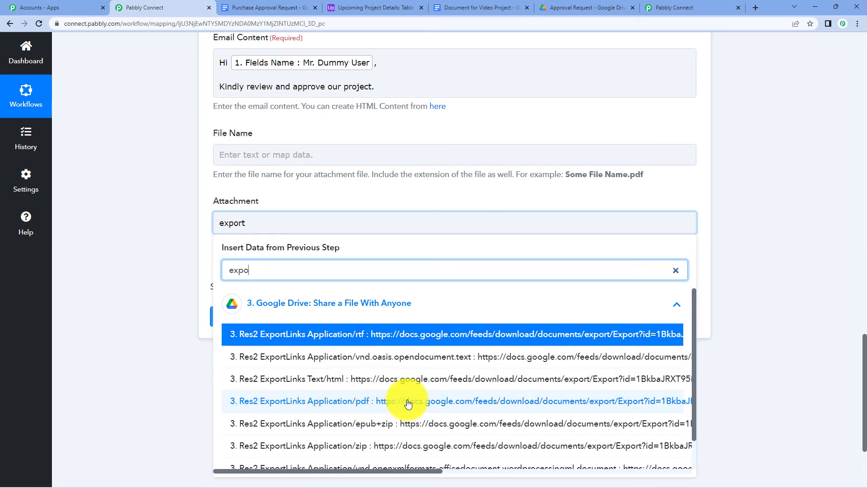
{"action": "left_click", "coordinate": [378, 409]}
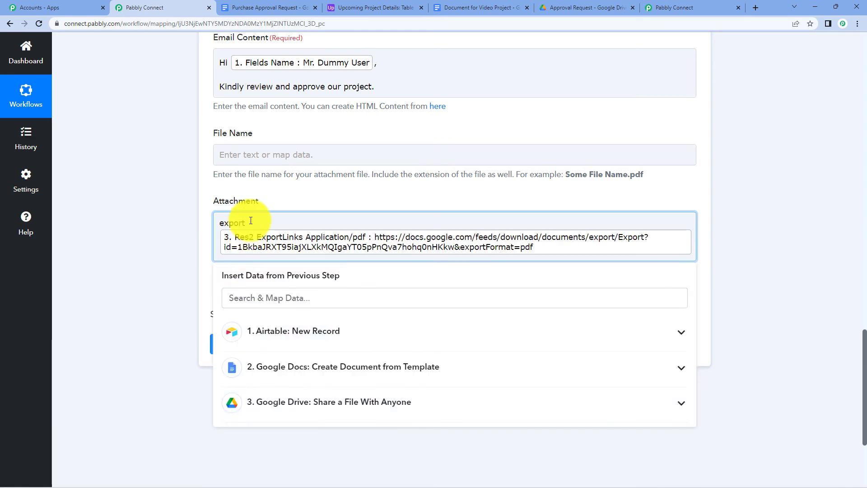
{"action": "left_click_drag", "start_coordinate": [252, 223], "coordinate": [196, 221]}
{"action": "key", "text": "BackSpace"}
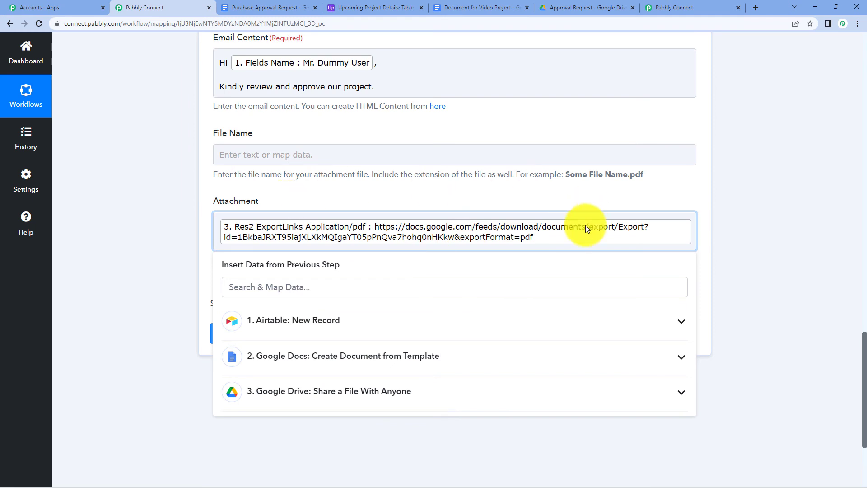
Set the attachment File Name to Airtable's Project Name field.
{"action": "left_click", "coordinate": [793, 191]}
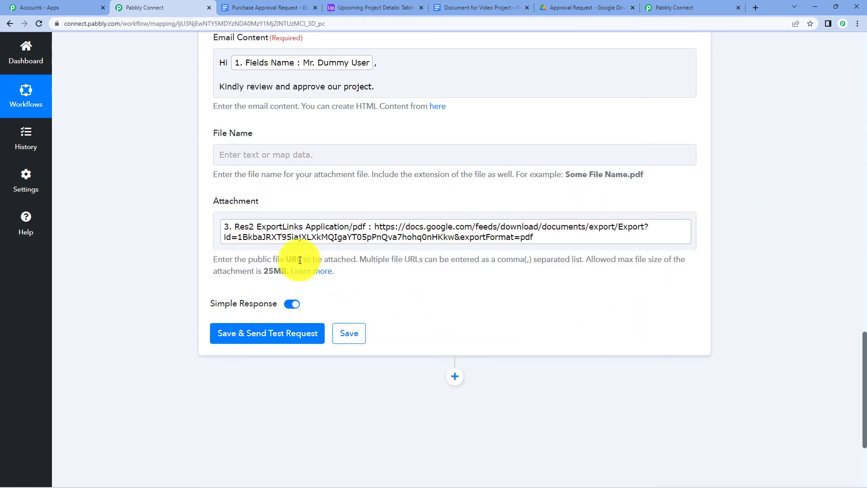
{"action": "left_click", "coordinate": [306, 154]}
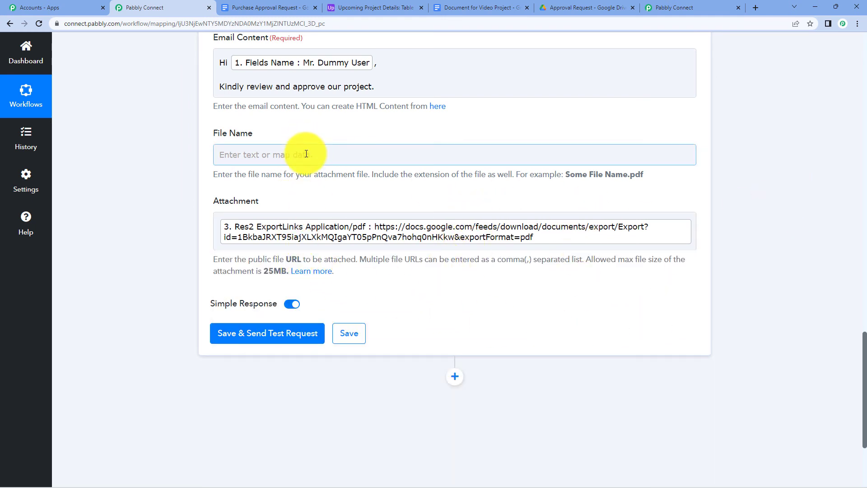
{"action": "left_click", "coordinate": [329, 235]}
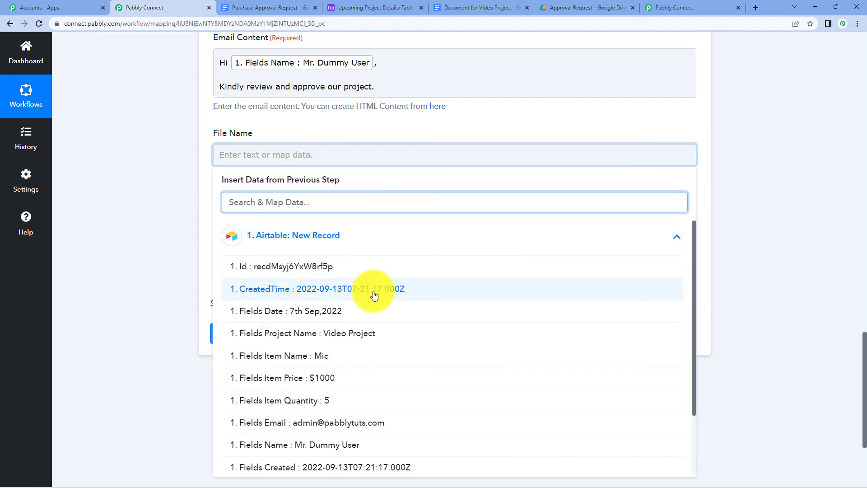
{"action": "left_click", "coordinate": [377, 333]}
{"action": "left_click", "coordinate": [755, 162]}
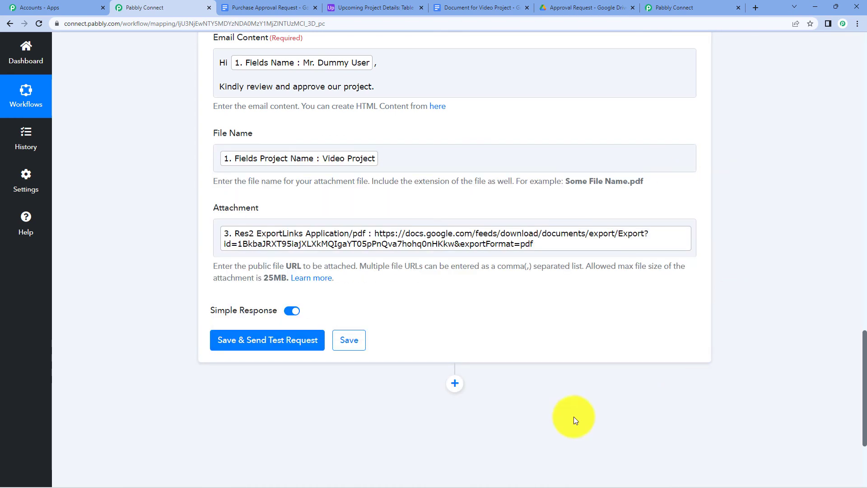
Save and send a test email, confirming the response status is sent.
{"action": "left_click", "coordinate": [271, 339]}
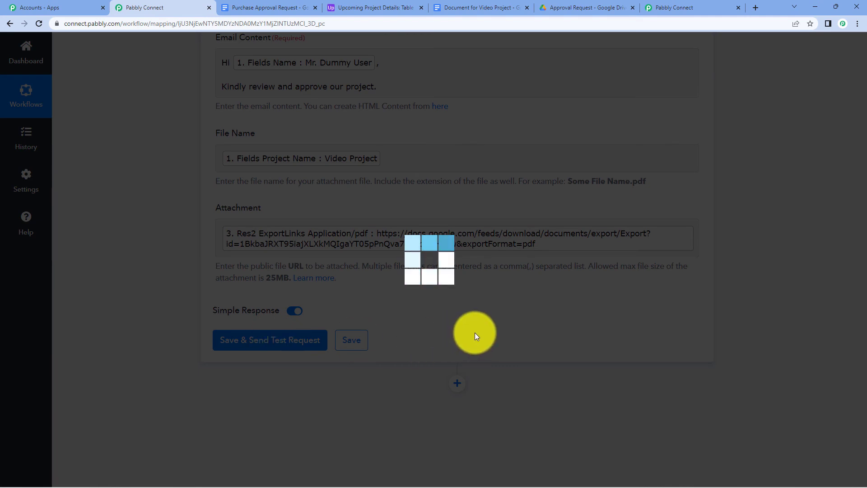
{"action": "scroll", "coordinate": [484, 312], "scroll_direction": "down", "scroll_amount": 3}
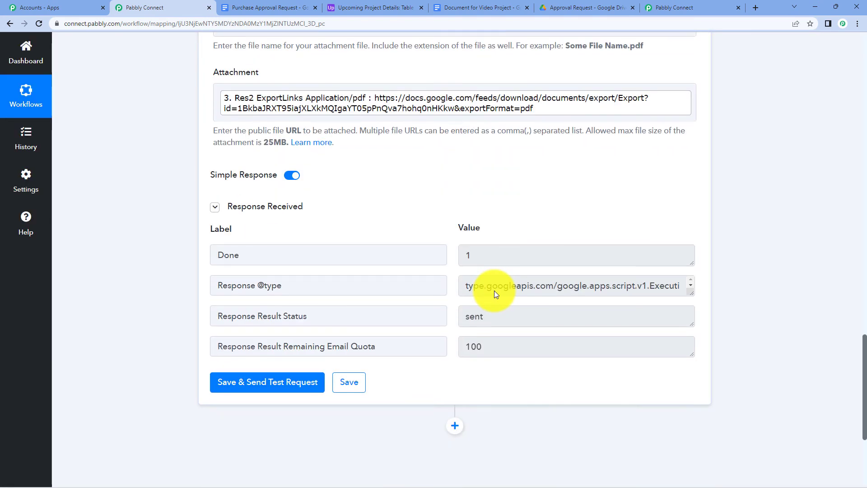
{"action": "scroll", "coordinate": [441, 247], "scroll_direction": "up", "scroll_amount": 8}
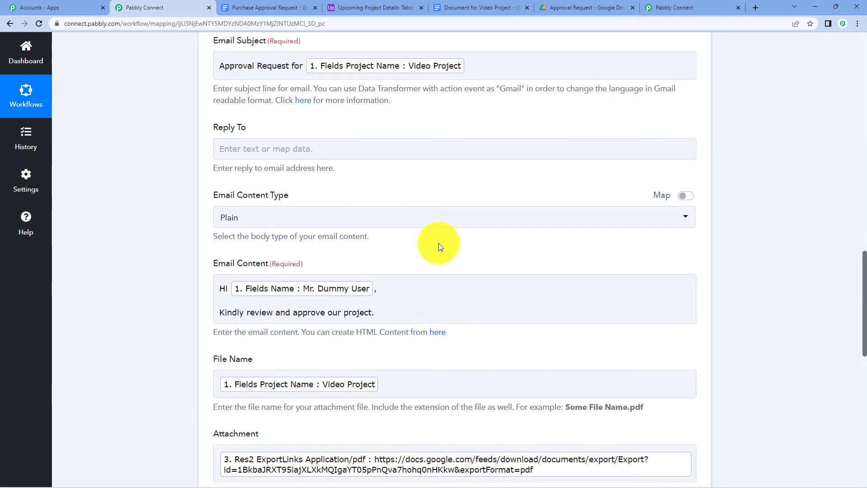
{"action": "scroll", "coordinate": [441, 247], "scroll_direction": "up", "scroll_amount": 8}
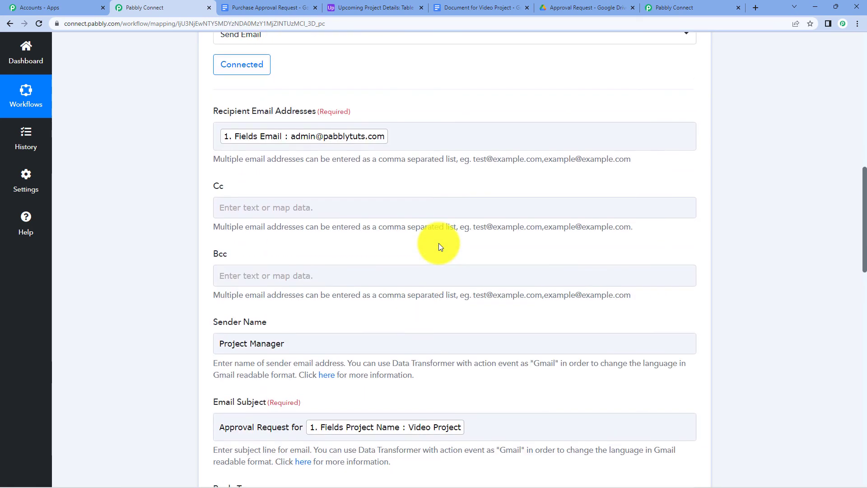
{"action": "scroll", "coordinate": [440, 247], "scroll_direction": "up", "scroll_amount": 2}
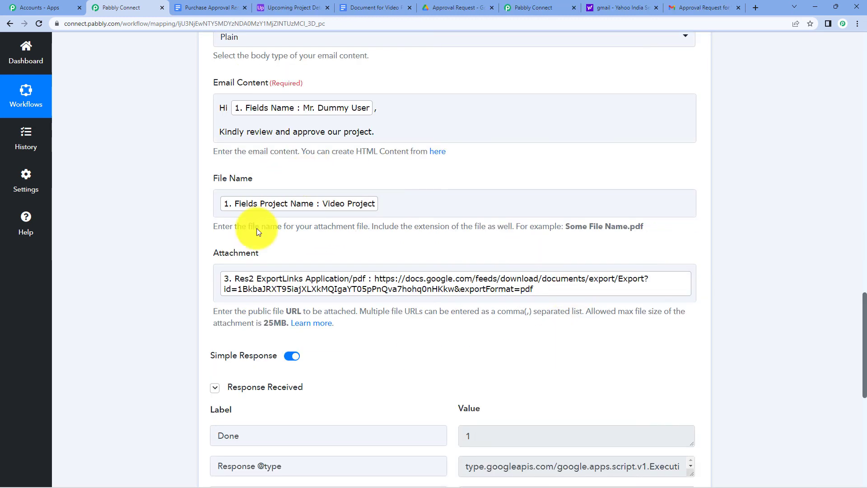
Verify the email greeting and the Video Project PDF's date, recipient, Mic and $1000 details.
{"action": "left_click", "coordinate": [713, 7]}
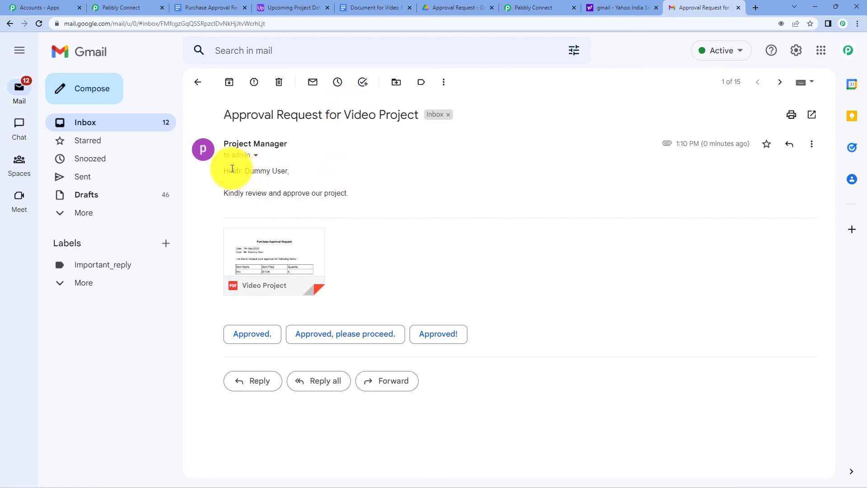
{"action": "left_click_drag", "start_coordinate": [231, 170], "coordinate": [290, 172]}
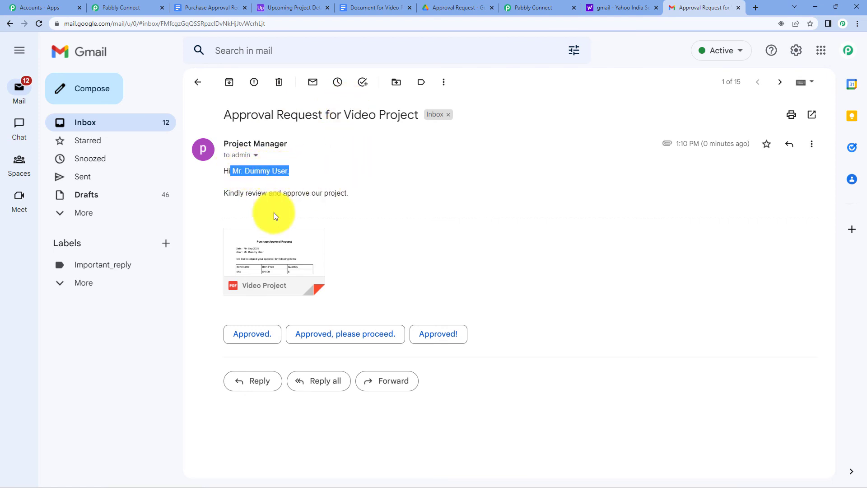
{"action": "left_click", "coordinate": [288, 249]}
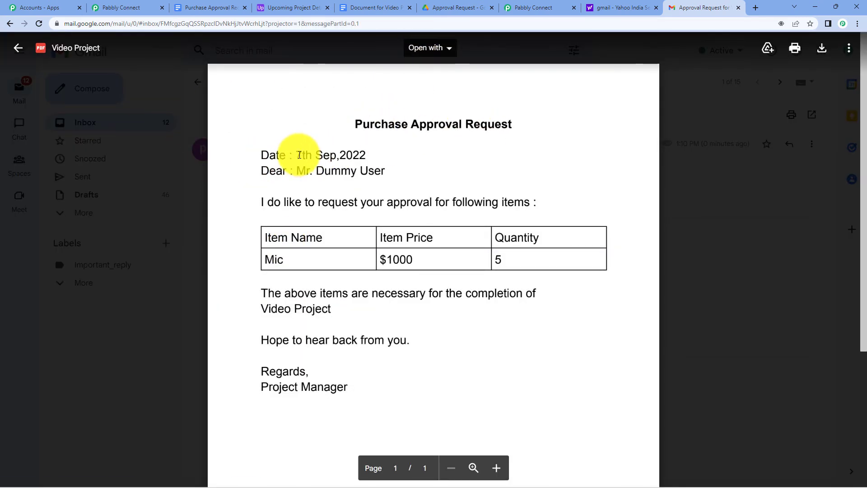
{"action": "left_click_drag", "start_coordinate": [296, 155], "coordinate": [387, 175]}
{"action": "left_click_drag", "start_coordinate": [273, 260], "coordinate": [475, 248]}
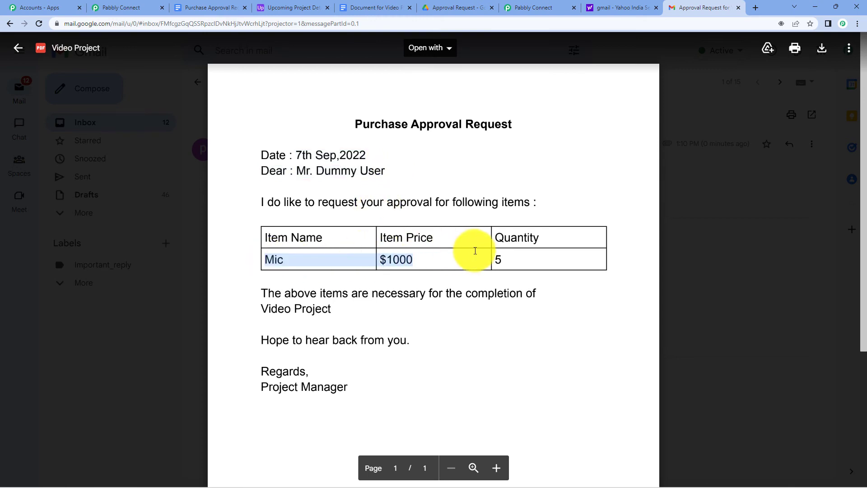
{"action": "left_click", "coordinate": [461, 368]}
{"action": "left_click", "coordinate": [749, 235]}
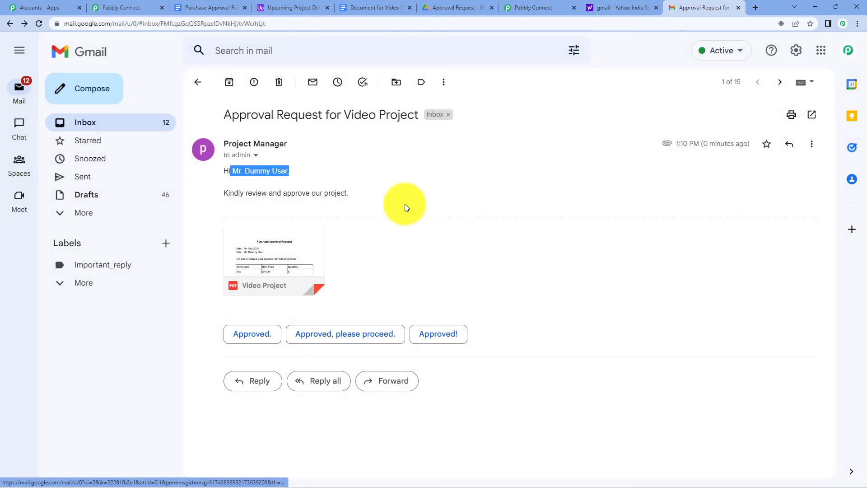
{"action": "left_click", "coordinate": [128, 7]}
Scroll back to the top of the four-step workflow, then switch to the Upcoming Project Details base in Airtable.
{"action": "scroll", "coordinate": [565, 227], "scroll_direction": "up", "scroll_amount": 5}
{"action": "scroll", "coordinate": [565, 227], "scroll_direction": "up", "scroll_amount": 15}
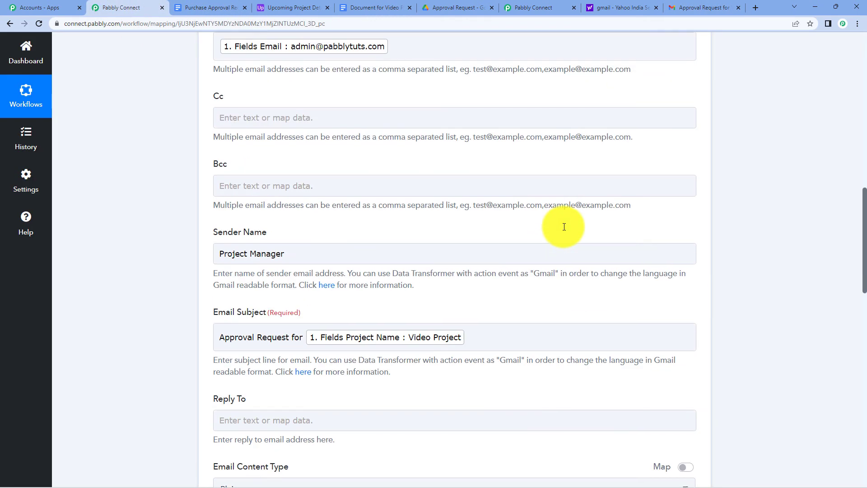
{"action": "scroll", "coordinate": [455, 229], "scroll_direction": "up", "scroll_amount": 6}
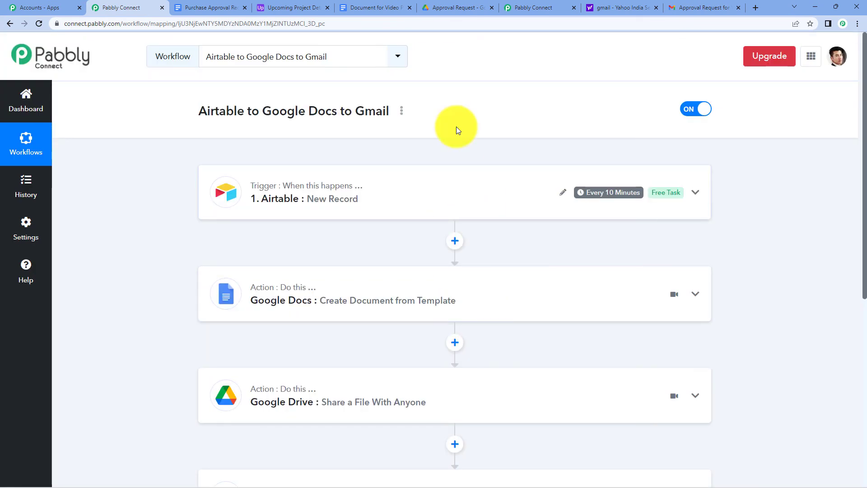
{"action": "left_click", "coordinate": [312, 9]}
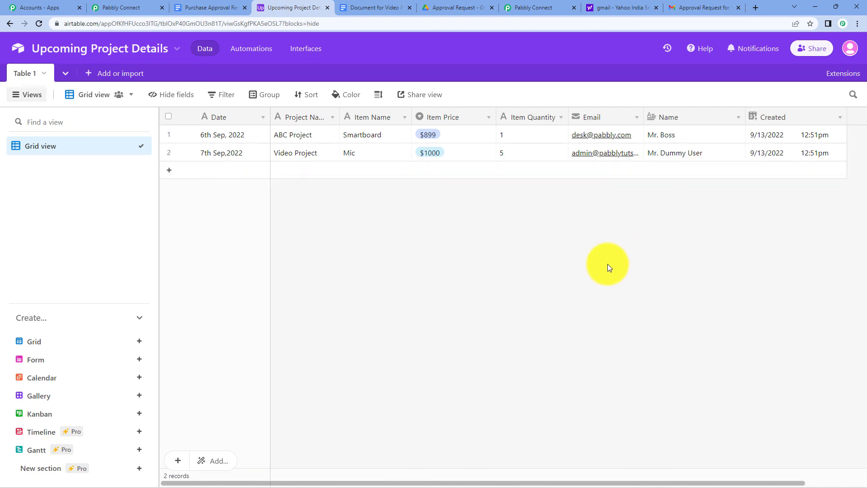
Add a third record for XYZ Project, item PC, price $899, quantity 7.
{"action": "left_click", "coordinate": [228, 171]}
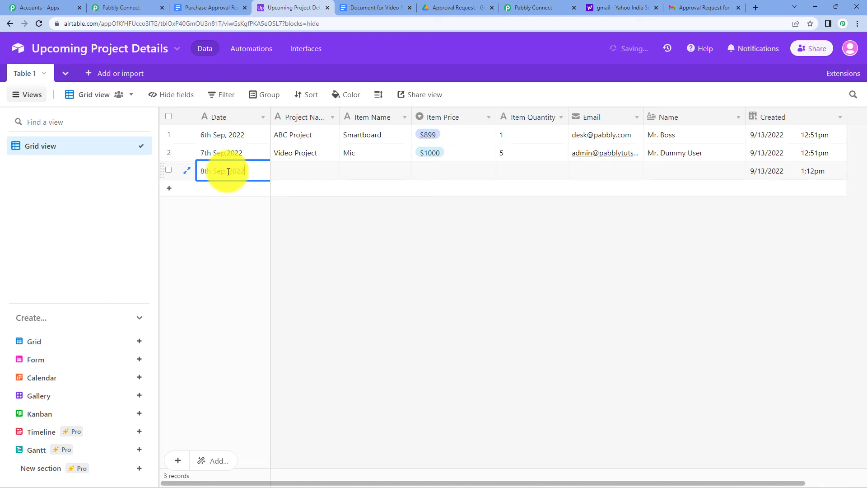
{"action": "left_click", "coordinate": [300, 178]}
{"action": "type", "text": "XYZ Project"}
{"action": "left_click", "coordinate": [356, 174]}
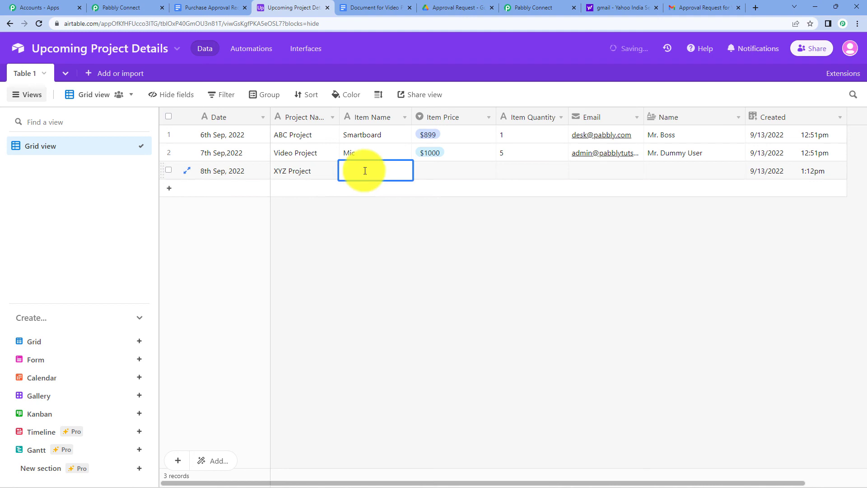
{"action": "type", "text": "P"}
{"action": "type", "text": "PC"}
{"action": "double_click", "coordinate": [437, 173]}
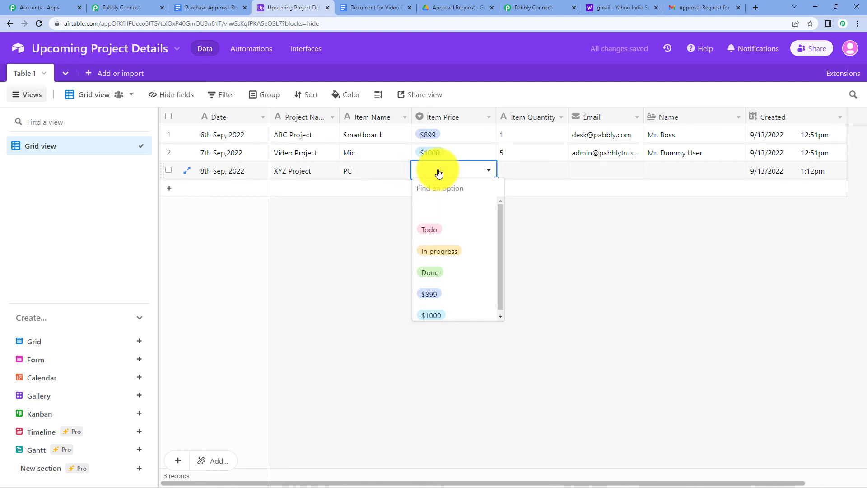
{"action": "left_click", "coordinate": [433, 293]}
{"action": "double_click", "coordinate": [513, 169]}
{"action": "type", "text": "7"}
Enter the test recipient's email and name on the new record, then return to Pabbly Connect.
{"action": "double_click", "coordinate": [599, 167]}
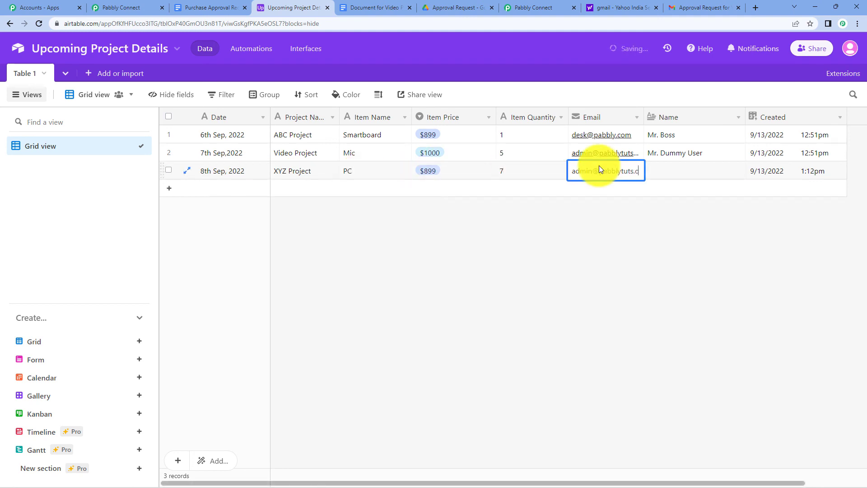
{"action": "double_click", "coordinate": [668, 172]}
{"action": "type", "text": "Mr. Test Name"}
{"action": "left_click", "coordinate": [527, 283]}
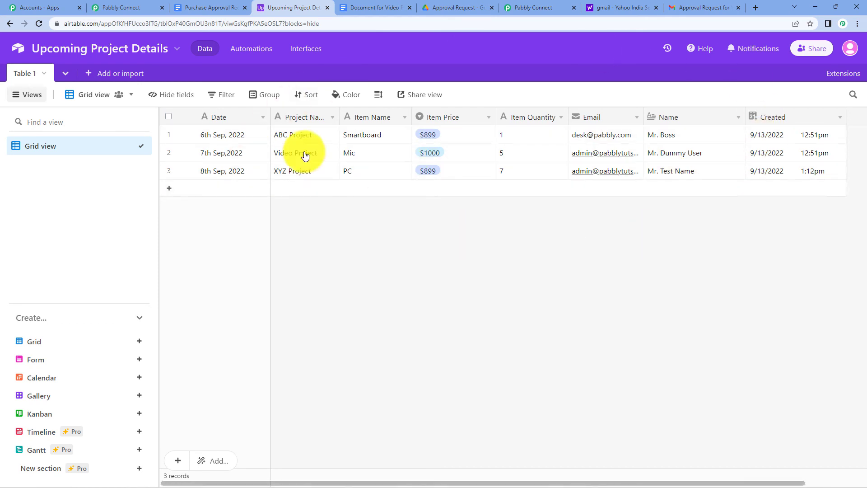
{"action": "left_click", "coordinate": [112, 6]}
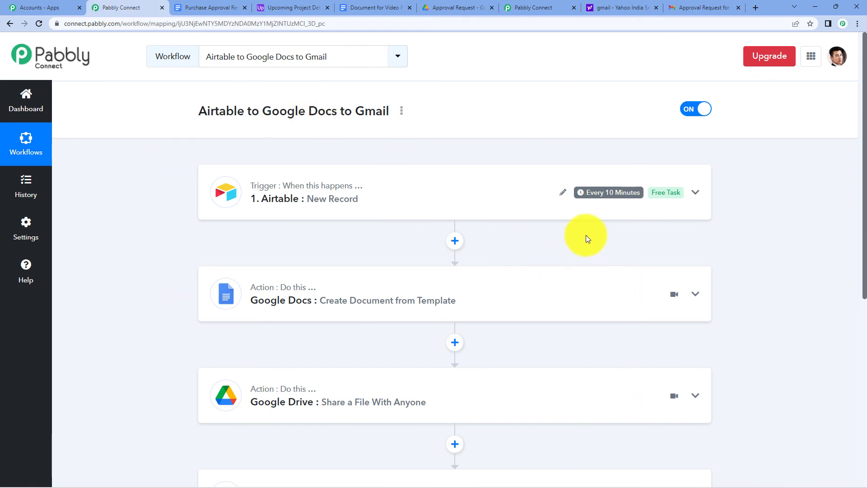
{"action": "mouse_move", "coordinate": [592, 198]}
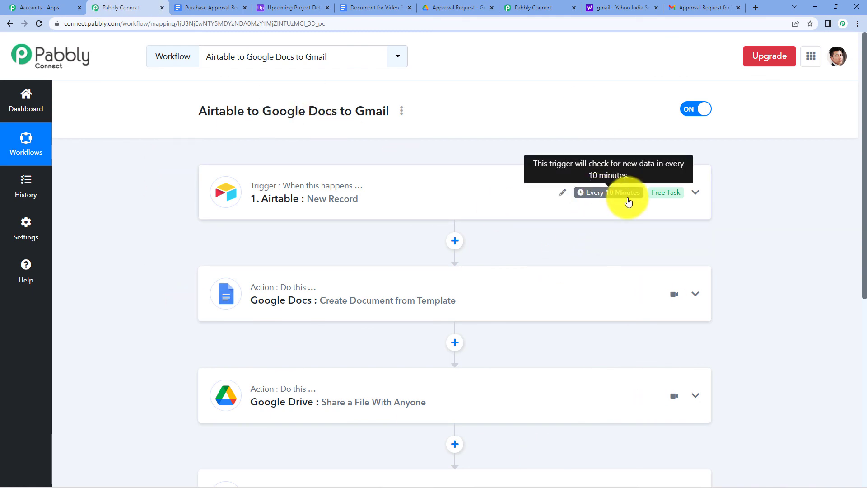
{"action": "mouse_move", "coordinate": [306, 194]}
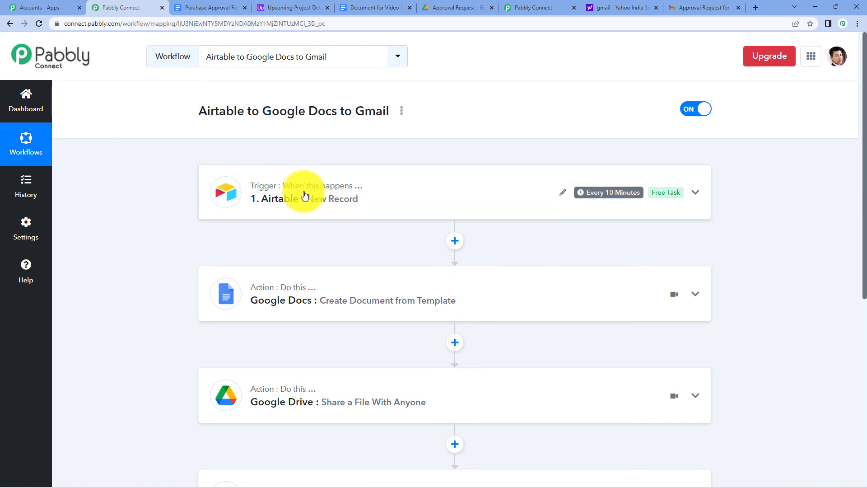
{"action": "left_click", "coordinate": [292, 7]}
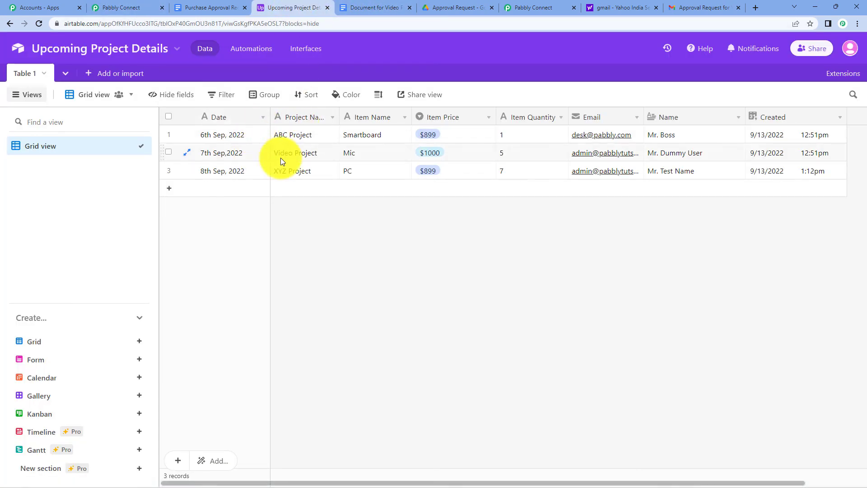
{"action": "left_click", "coordinate": [129, 7]}
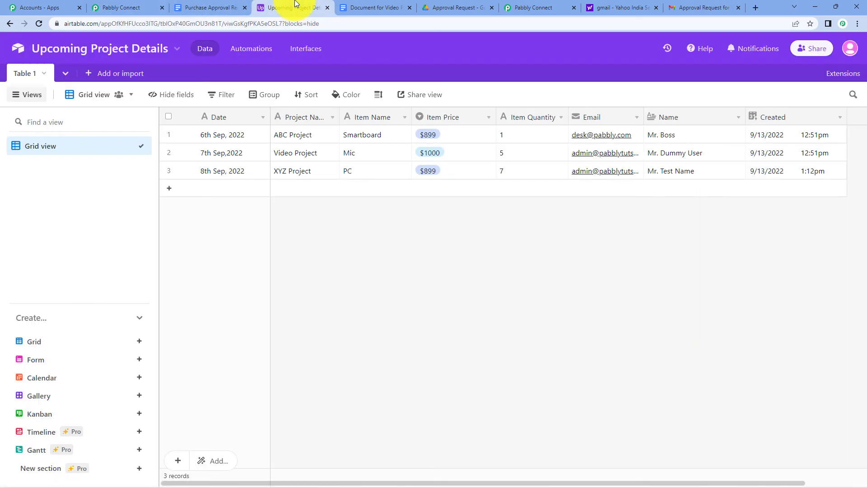
{"action": "left_click", "coordinate": [292, 8]}
{"action": "left_click", "coordinate": [110, 7]}
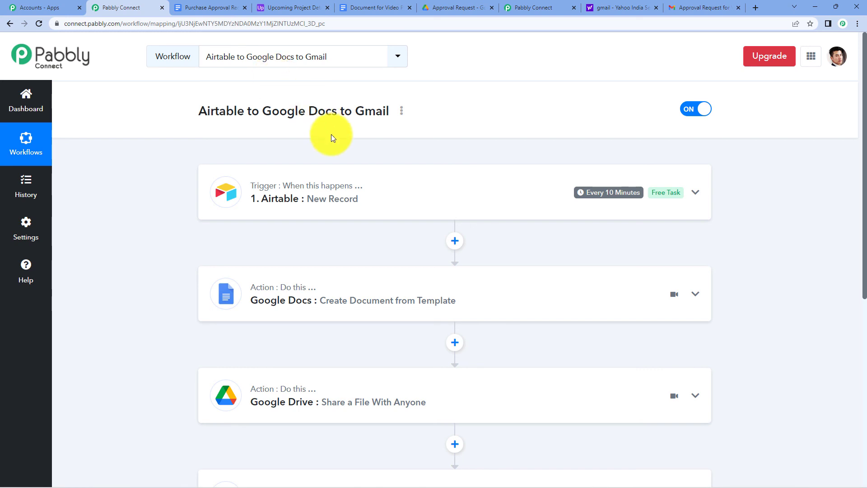
{"action": "scroll", "coordinate": [336, 244], "scroll_direction": "down", "scroll_amount": 5}
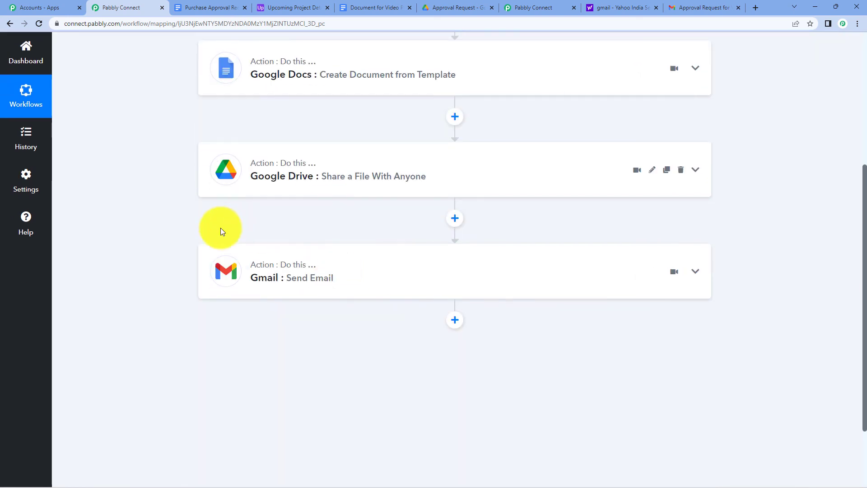
{"action": "scroll", "coordinate": [241, 218], "scroll_direction": "up", "scroll_amount": 4}
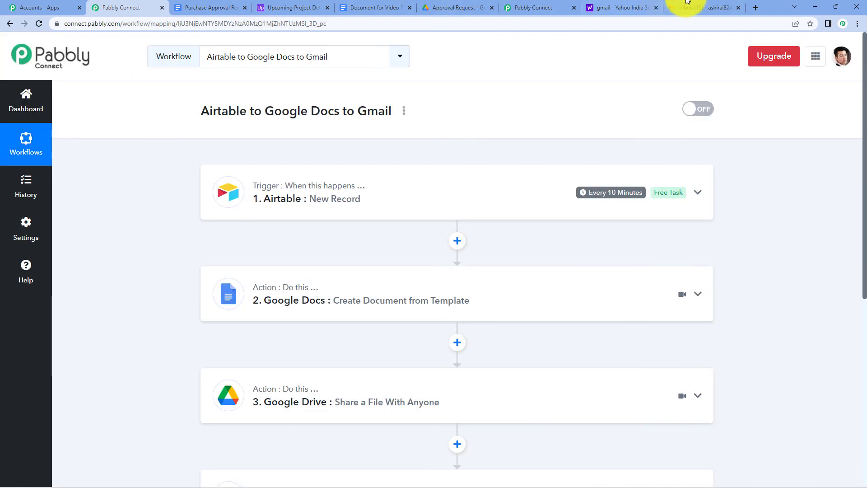
Open the 'Approval Request for XYZ Project' email in Gmail and compare it with the Airtable record.
{"action": "left_click", "coordinate": [687, 4]}
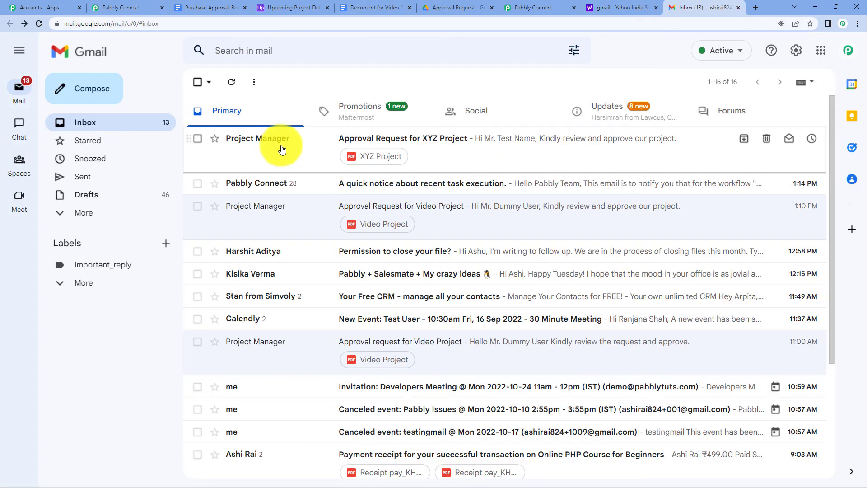
{"action": "left_click", "coordinate": [282, 149]}
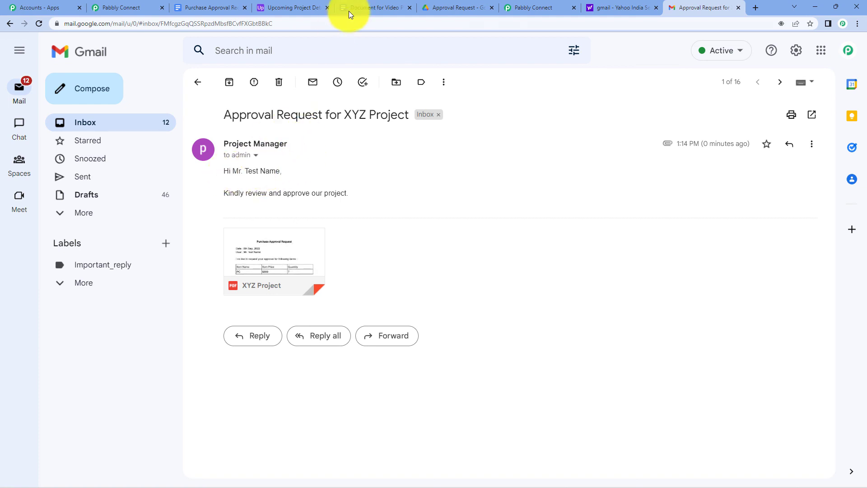
{"action": "left_click", "coordinate": [287, 6]}
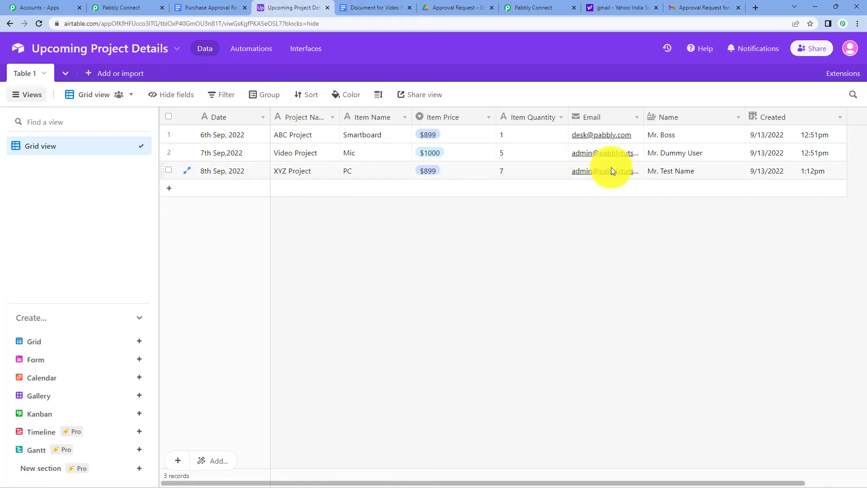
{"action": "left_click", "coordinate": [696, 5]}
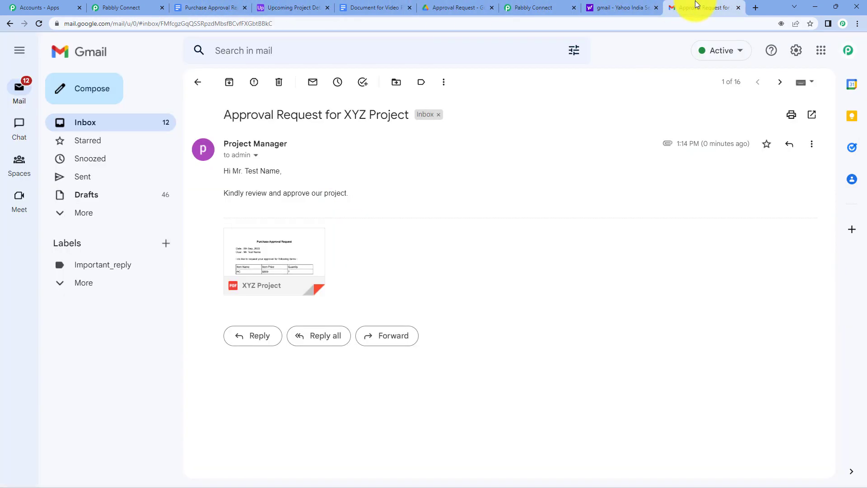
Preview the attached XYZ Project PDF and check that it shows PC, $899 and quantity 7 from the Airtable record.
{"action": "left_click", "coordinate": [274, 252]}
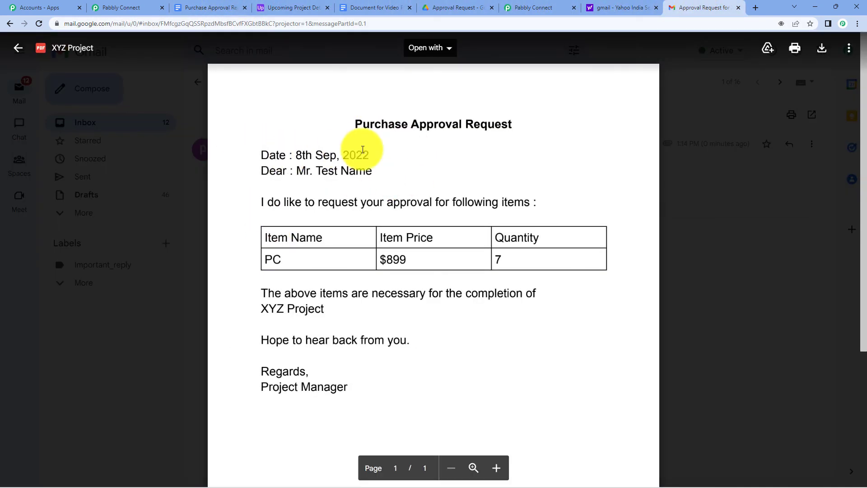
{"action": "left_click", "coordinate": [276, 14]}
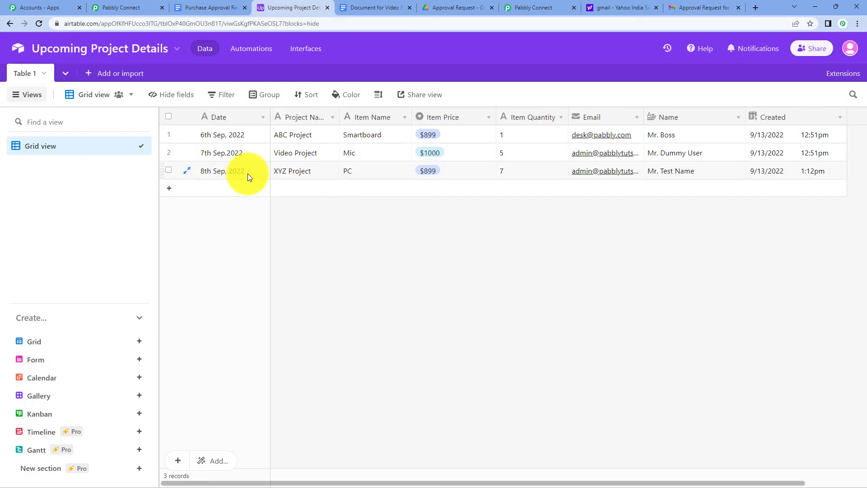
{"action": "left_click", "coordinate": [678, 8]}
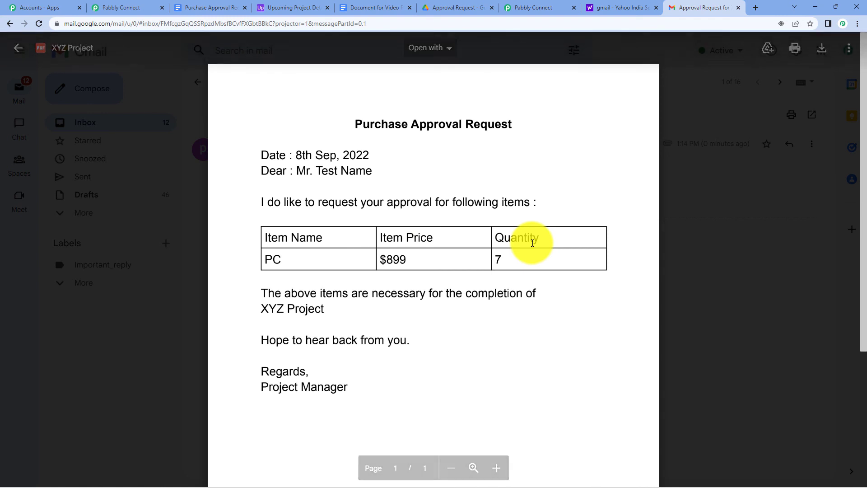
{"action": "left_click", "coordinate": [118, 8]}
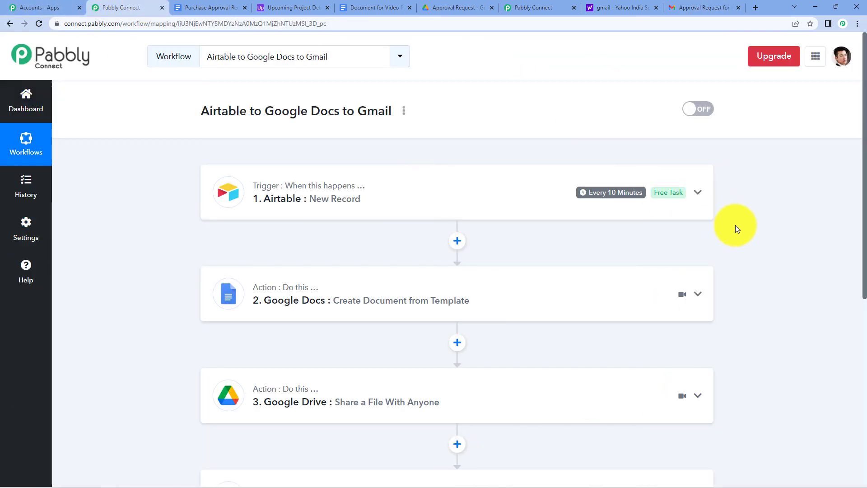
{"action": "scroll", "coordinate": [736, 229], "scroll_direction": "down", "scroll_amount": 2}
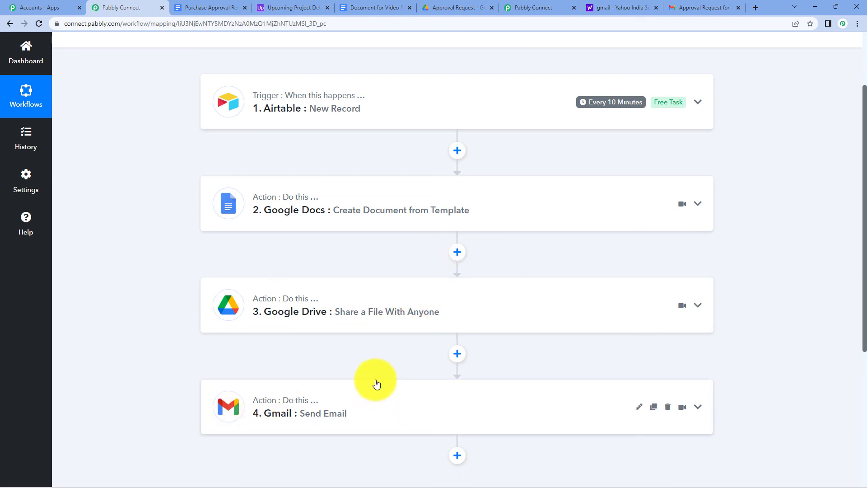
{"action": "scroll", "coordinate": [375, 382], "scroll_direction": "up", "scroll_amount": 2}
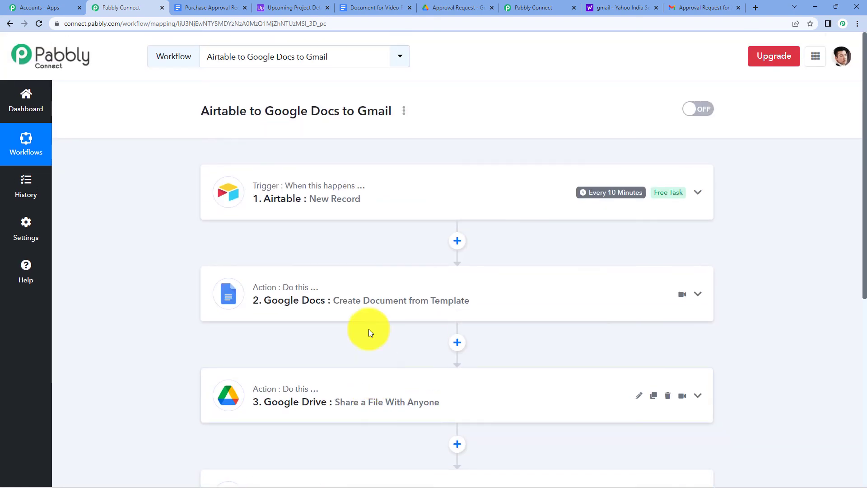